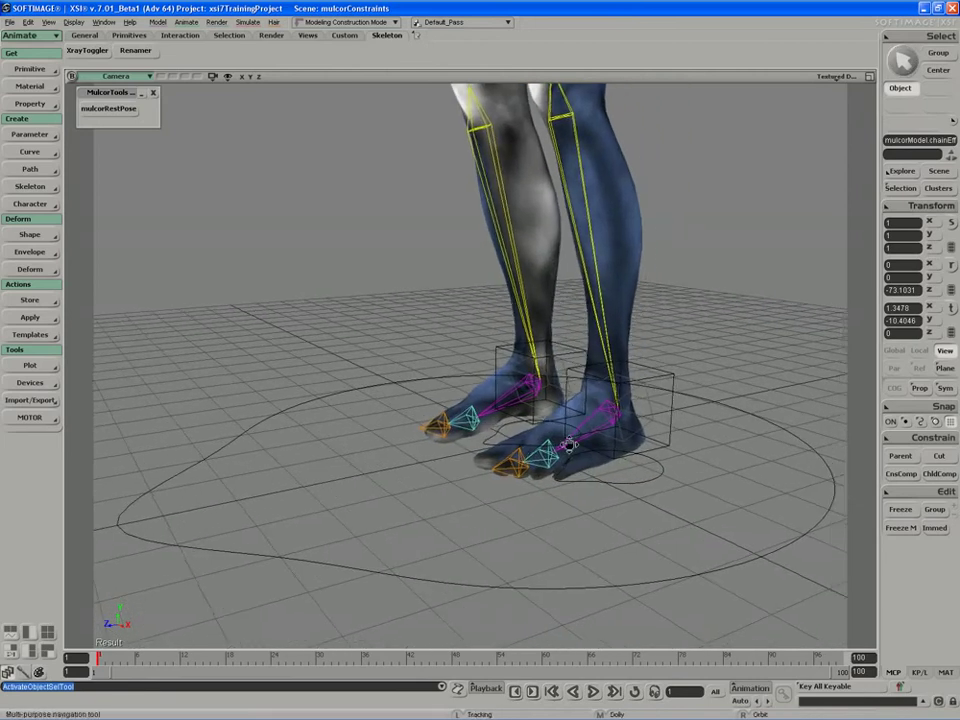
Try moving the control box around the left ankle, and undo the attempt
key(space)
click(652, 382)
key(s)
right_drag(639, 429, 565, 410)
key(v)
drag(562, 403, 534, 414)
key(ctrl+z)
Try rotating the left ball bone and the left toe bone to bend the raised foot
key(c)
key(space)
click(536, 515)
key(c)
key(space)
drag(484, 493, 454, 482)
click(498, 517)
key(c)
key(space)
key(s)
right_drag(454, 482, 477, 468)
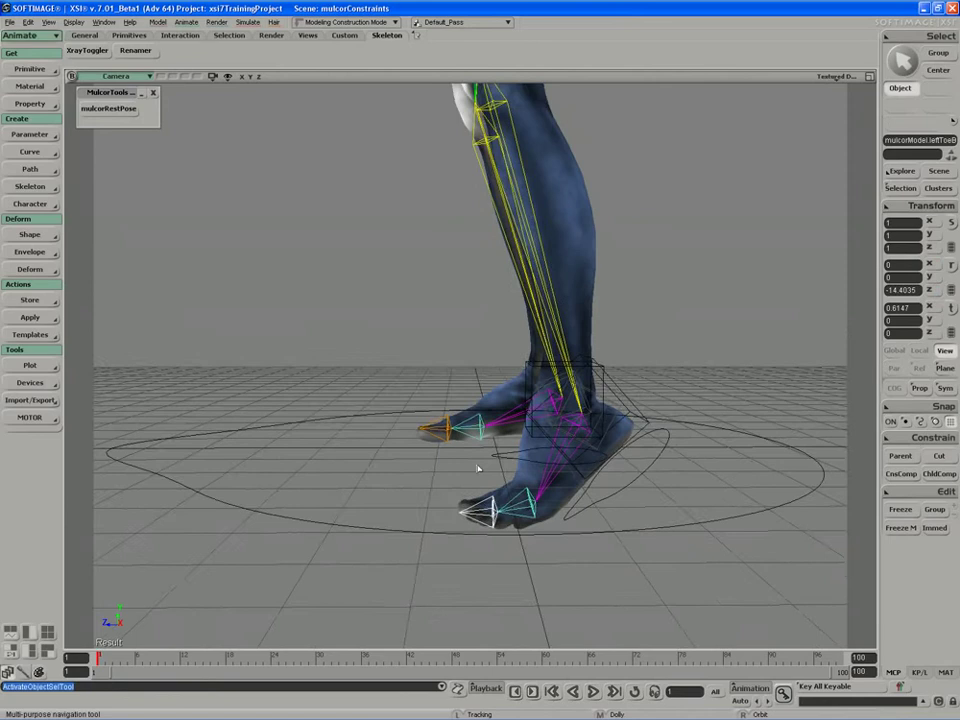
Undo the recent rotations and selections on the left foot
key(s)
right_drag(574, 523, 531, 487)
key(ctrl+z)
key(ctrl+z)
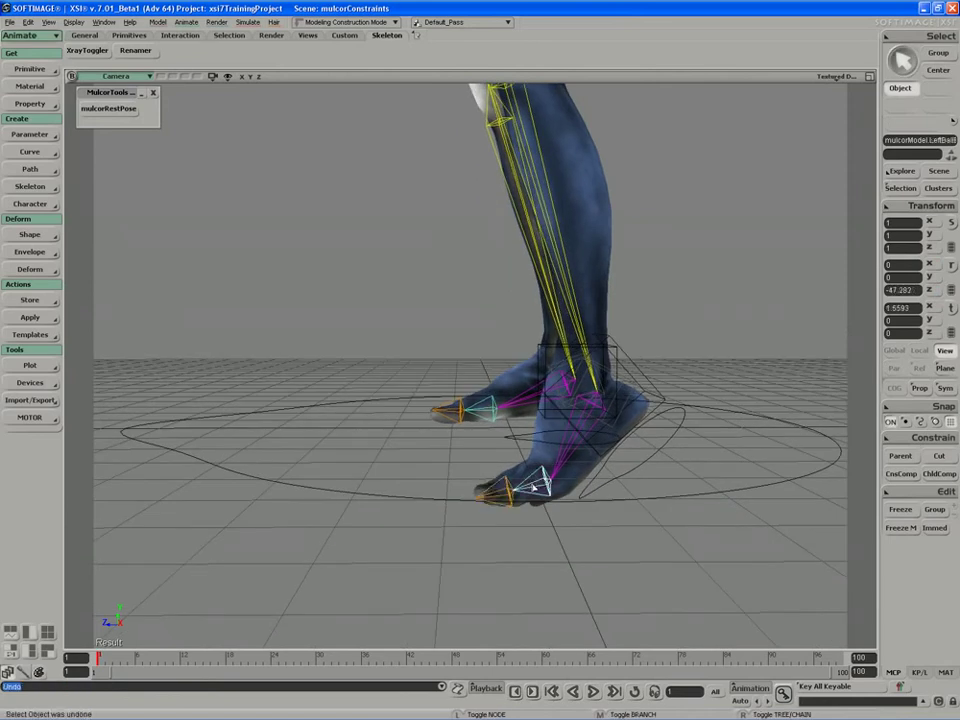
key(ctrl+z)
key(ctrl+z)
key(ctrl+z)
Try moving the left leg control with the foot flat, and undo the move
key(s)
right_drag(540, 381, 586, 418)
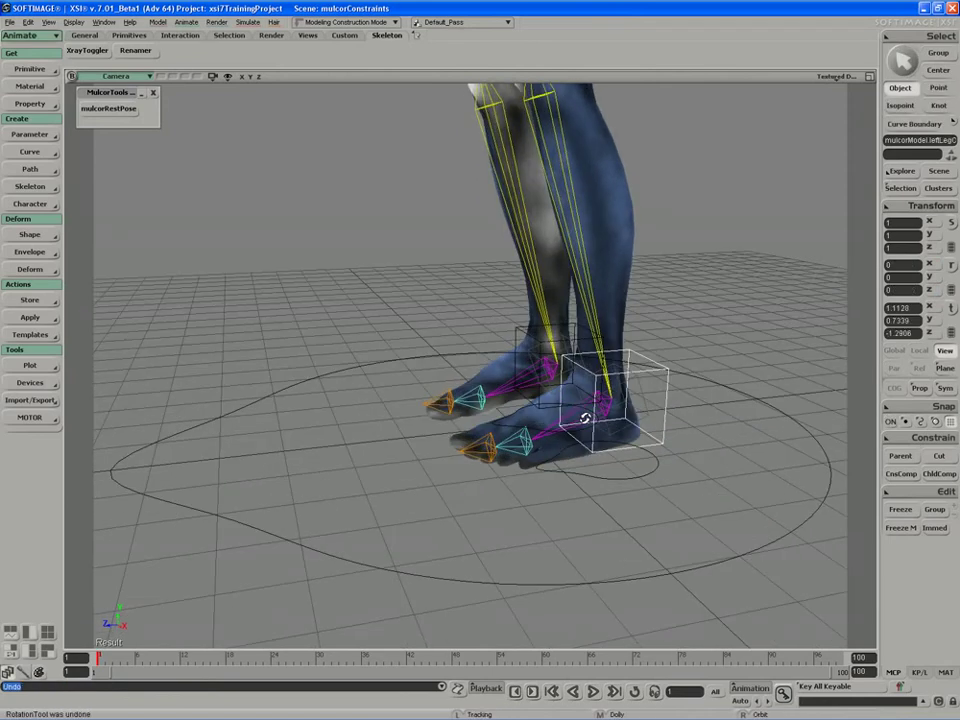
key(space)
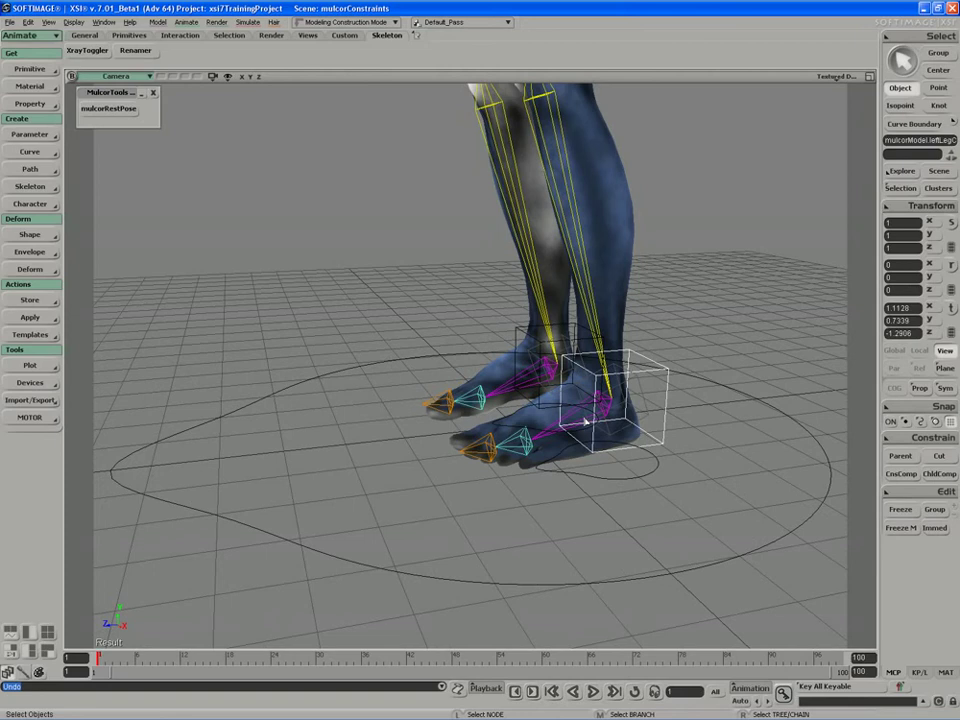
key(s)
right_drag(598, 392, 604, 367)
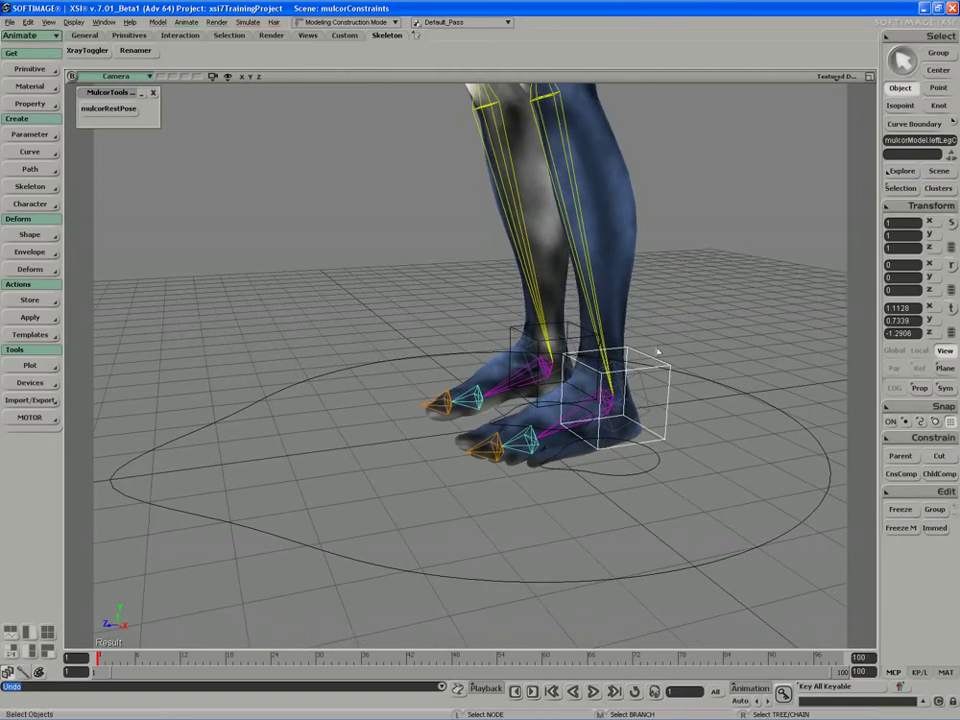
key(v)
drag(594, 380, 617, 369)
key(ctrl+z)
key(space)
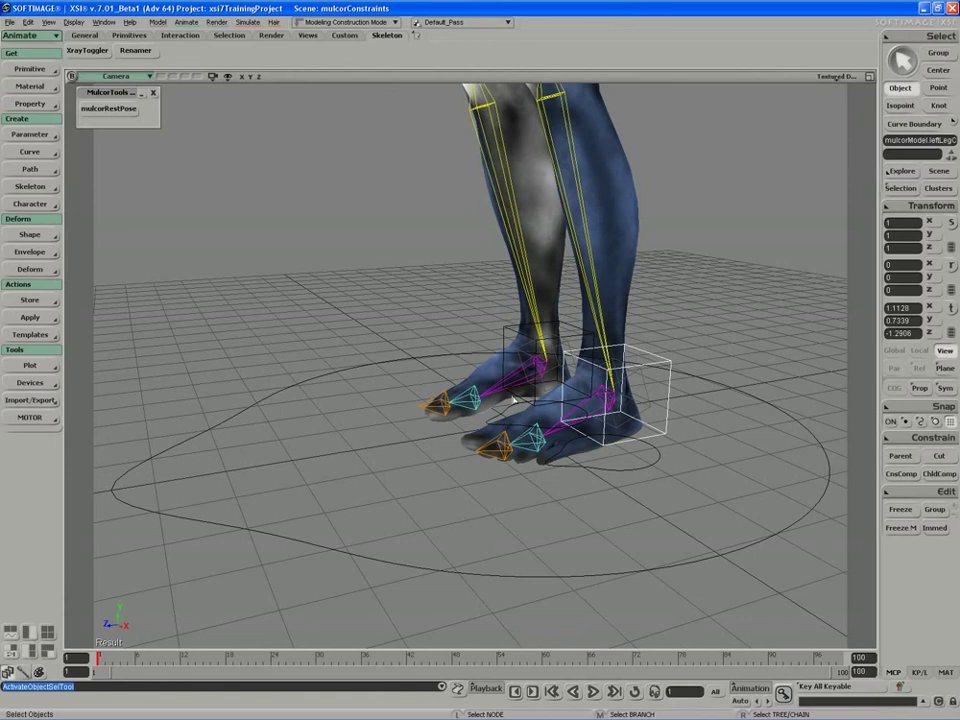
Try rotating the left thigh bone, and undo the rotation
key(s)
middle_drag(510, 398, 504, 372)
drag(504, 372, 506, 486)
click(538, 242)
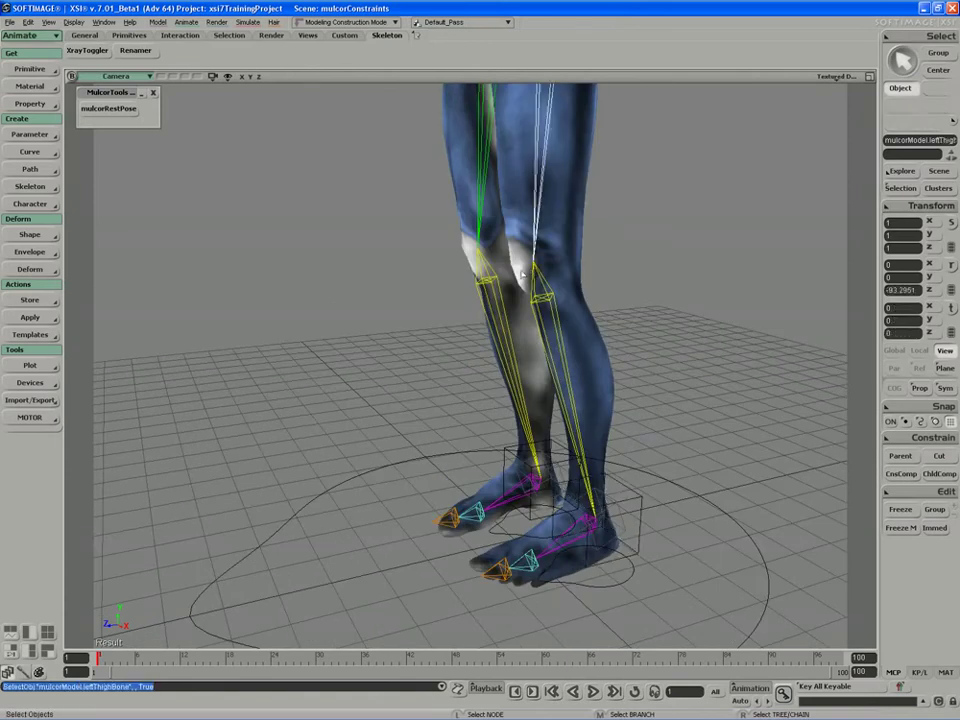
key(s)
middle_drag(538, 242, 506, 161)
key(c)
drag(459, 222, 548, 160)
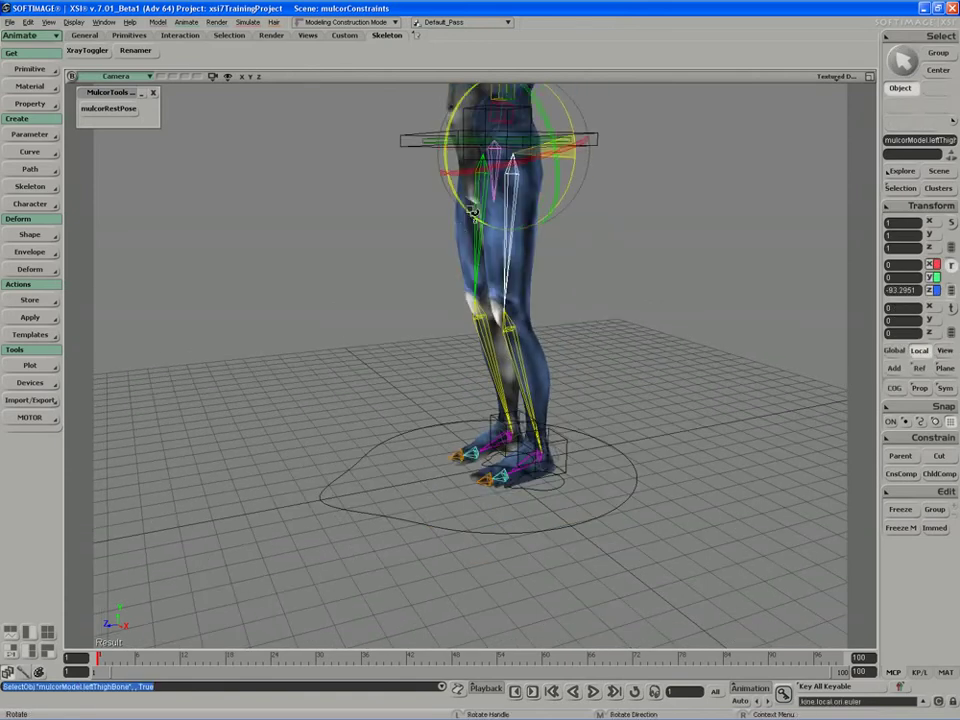
key(ctrl+z)
key(space)
Open the explorer, expand mulcorModel and unhide chainEffectorGroup
key(s)
right_drag(526, 312, 483, 301)
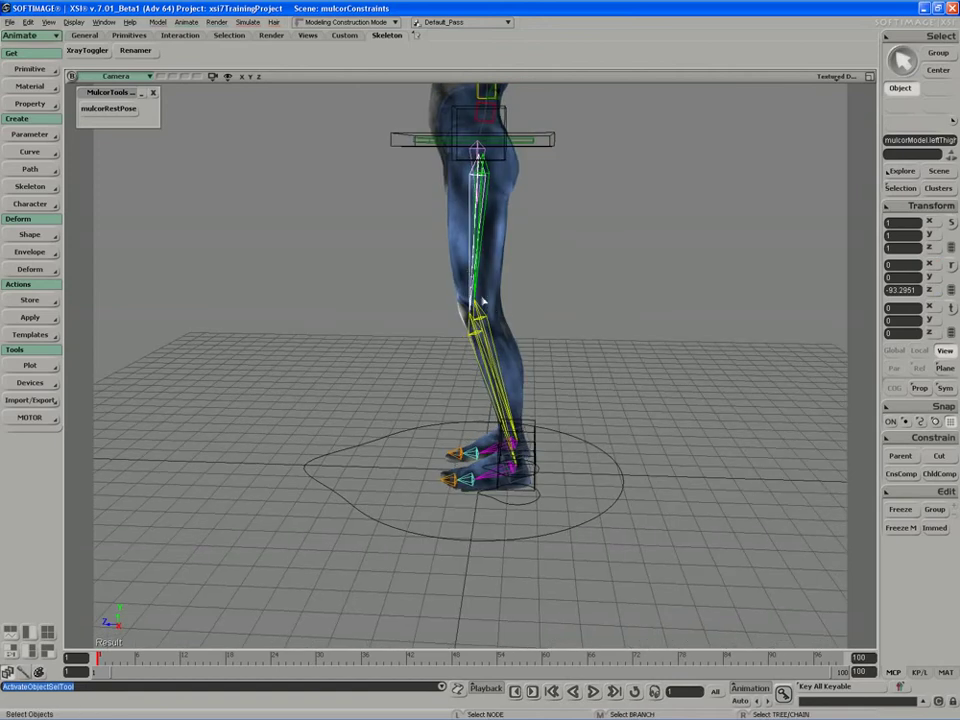
key(s)
drag(444, 274, 433, 322)
right_drag(433, 322, 448, 352)
middle_drag(448, 351, 346, 451)
drag(346, 451, 386, 418)
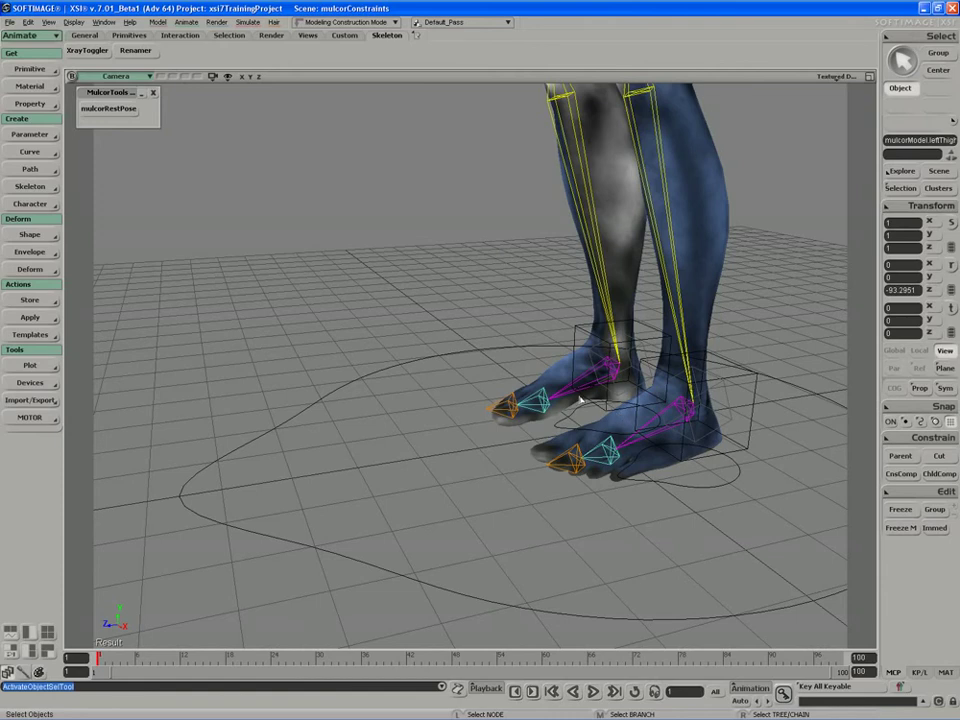
key(8)
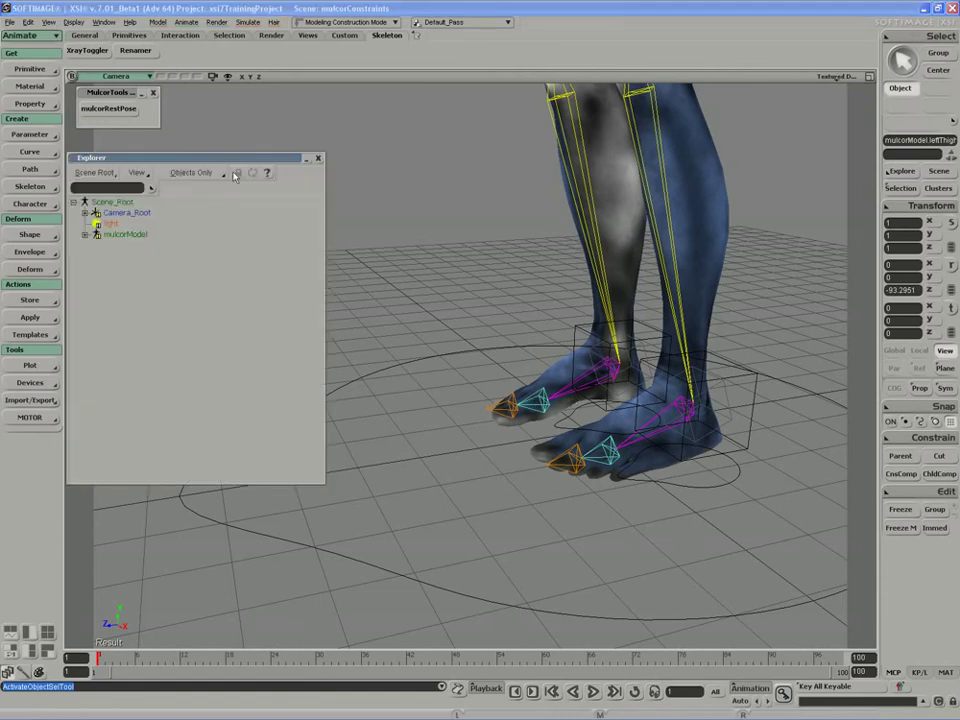
click(120, 231)
click(176, 275)
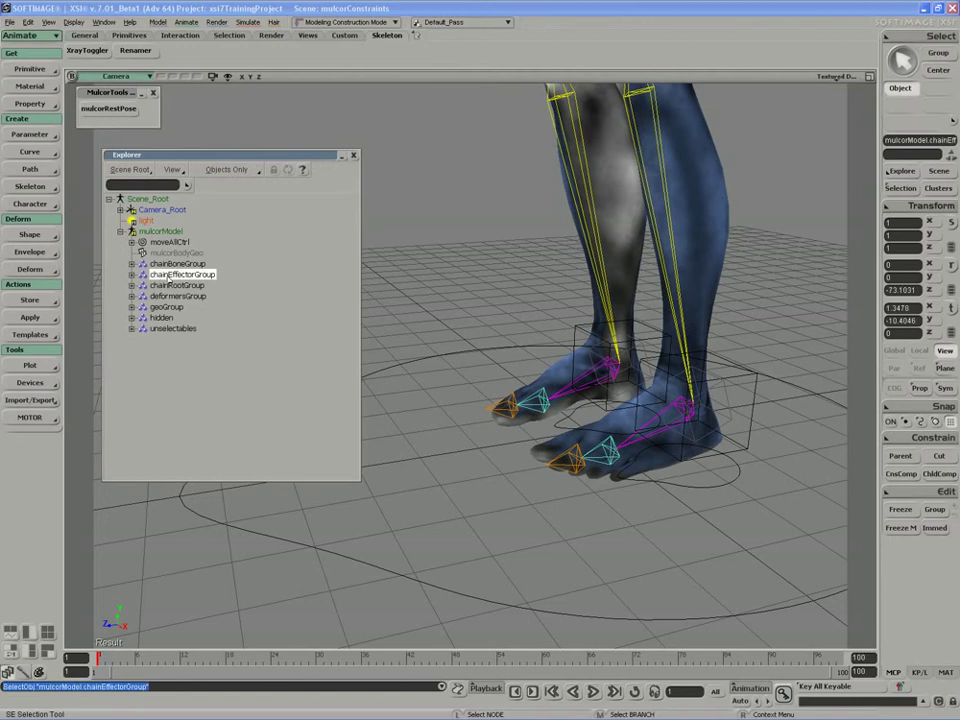
key(h)
Try moving the left ankle effector and the left leg control, and undo the control's move
key(s)
right_drag(639, 456, 564, 440)
click(662, 393)
key(v)
mouse_move(660, 391)
mouse_down()
mouse_move(657, 373)
mouse_move(657, 393)
mouse_up()
key(space)
click(688, 364)
key(v)
key(ctrl+z)
Try moving the effector at the tip of the left toes, and undo the move
key(s)
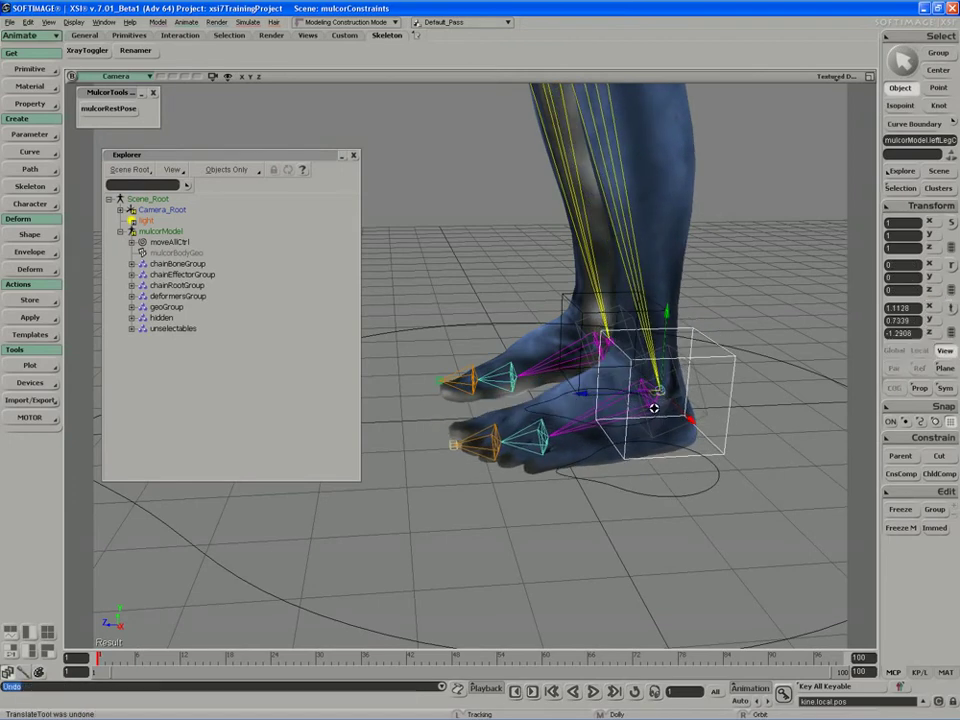
right_drag(654, 407, 620, 414)
middle_drag(619, 414, 615, 407)
key(space)
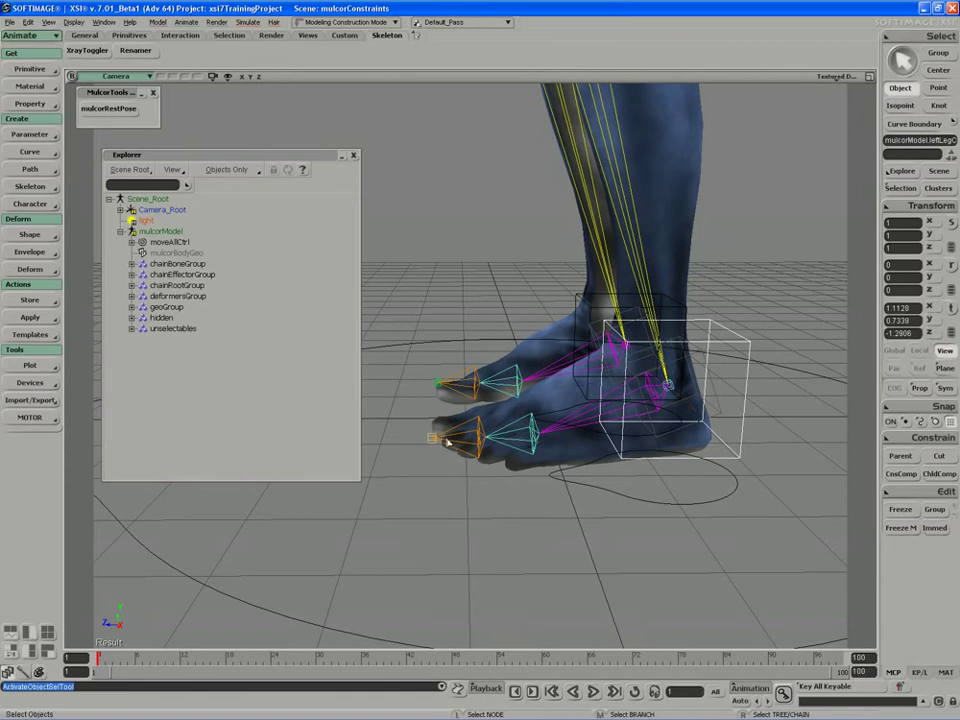
click(431, 442)
key(v)
drag(432, 441, 450, 448)
key(ctrl+z)
Select the left toe, ball and heel bones in turn to examine the foot chain
click(469, 440)
click(527, 430)
click(560, 429)
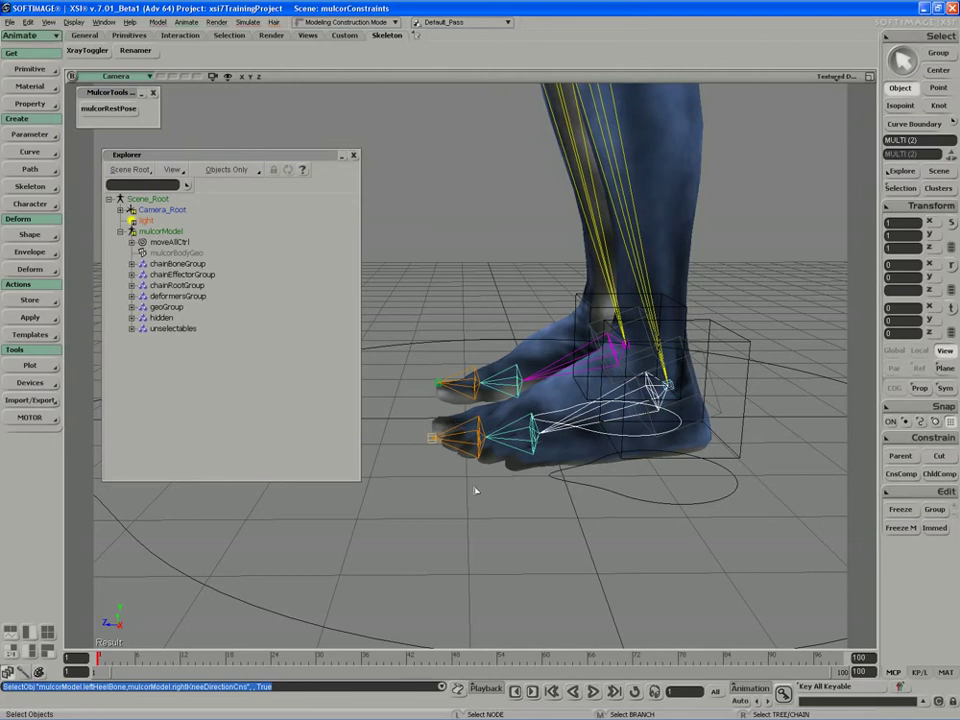
key(s)
right_drag(471, 481, 466, 469)
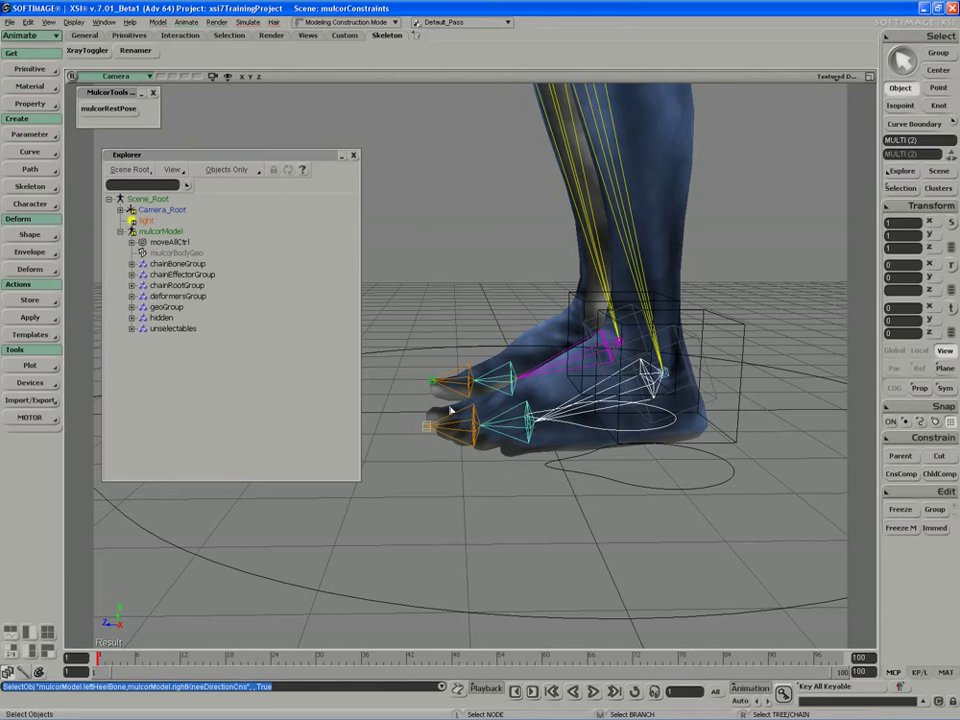
Create a null and duplicate it four times
click(30, 69)
click(86, 71)
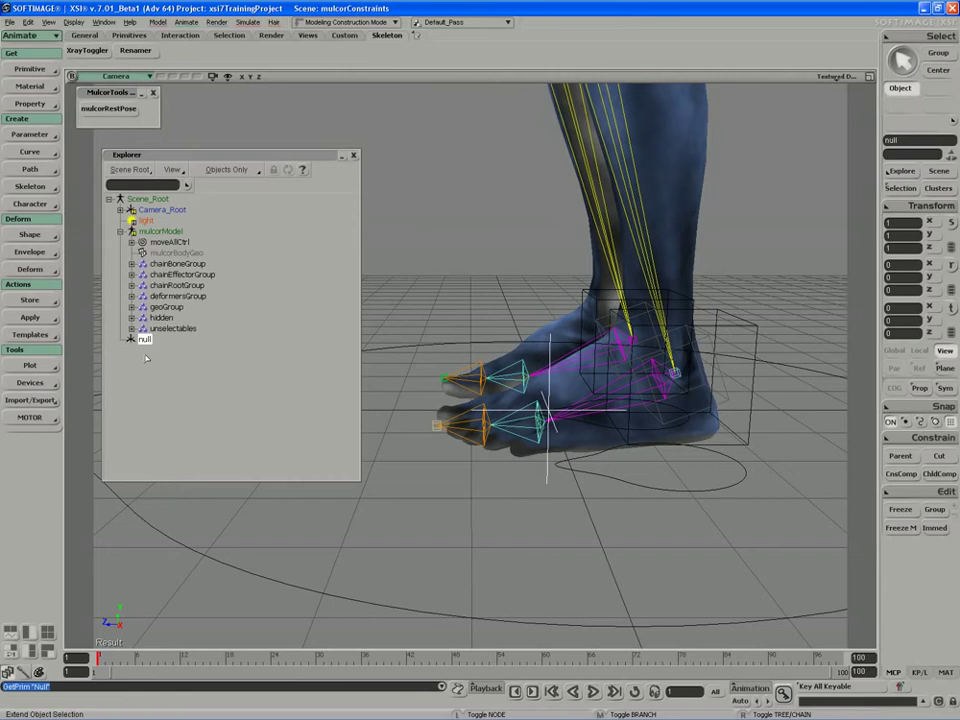
key(ctrl+d)
key(ctrl+d)
key(ctrl+d)
key(ctrl+d)
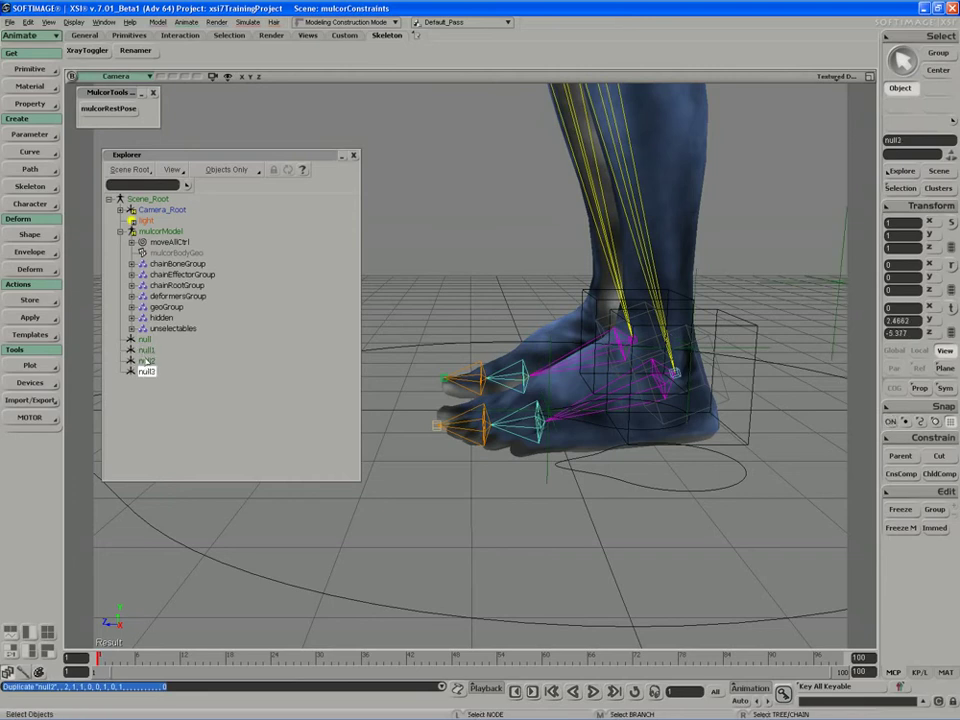
Set Main Icon to 8 and Size to about 0.151 for all five nulls
scroll(460, 399, down, 4)
key(s)
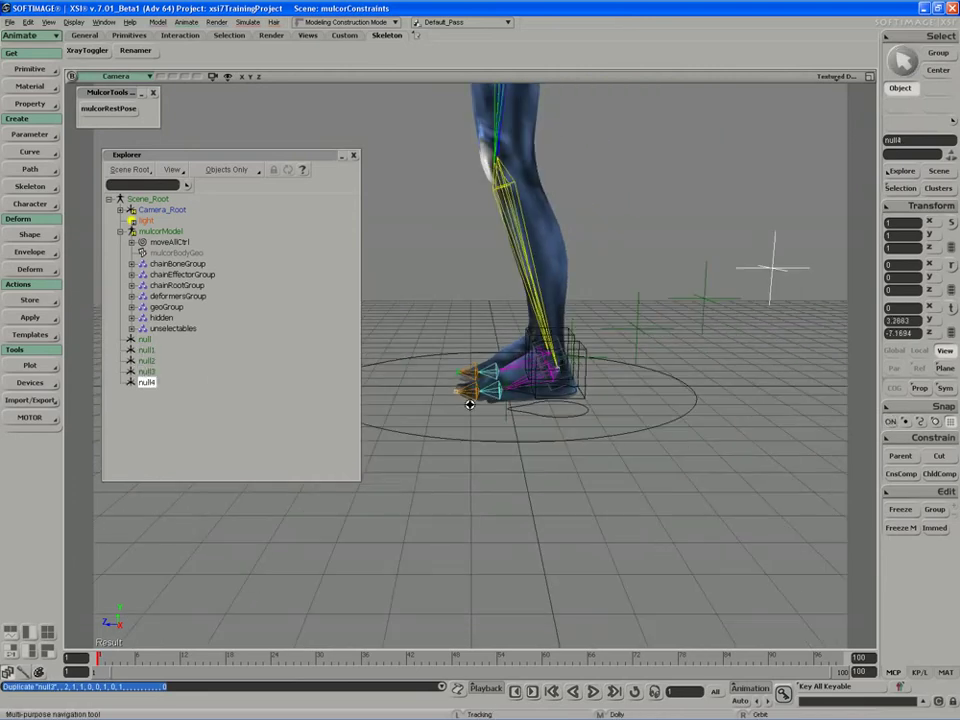
drag(469, 403, 456, 410)
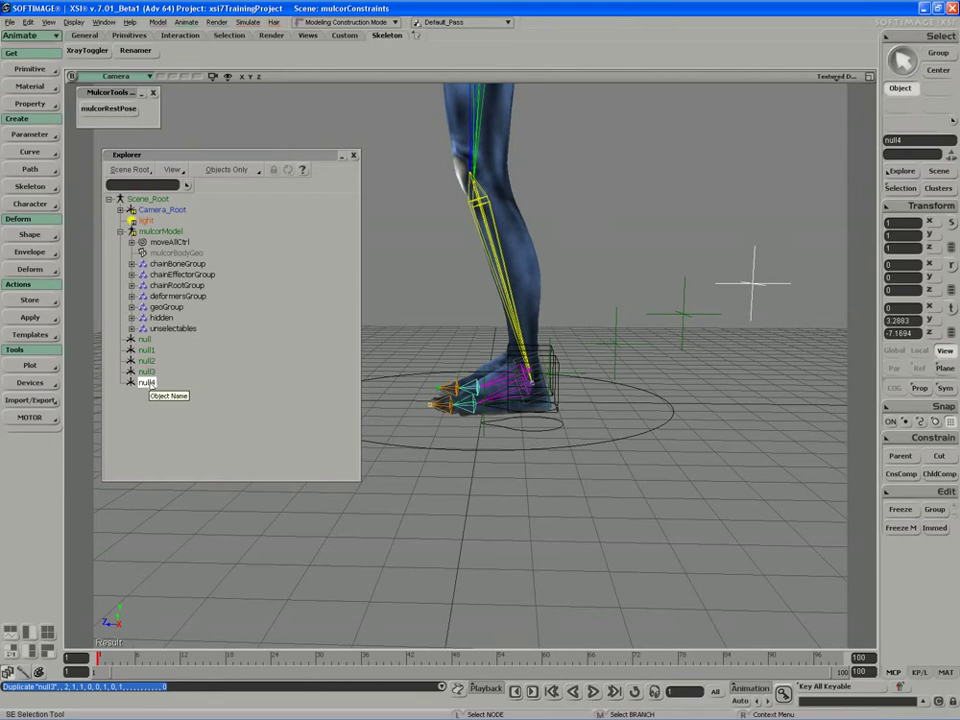
shift+click(147, 340)
key(Return)
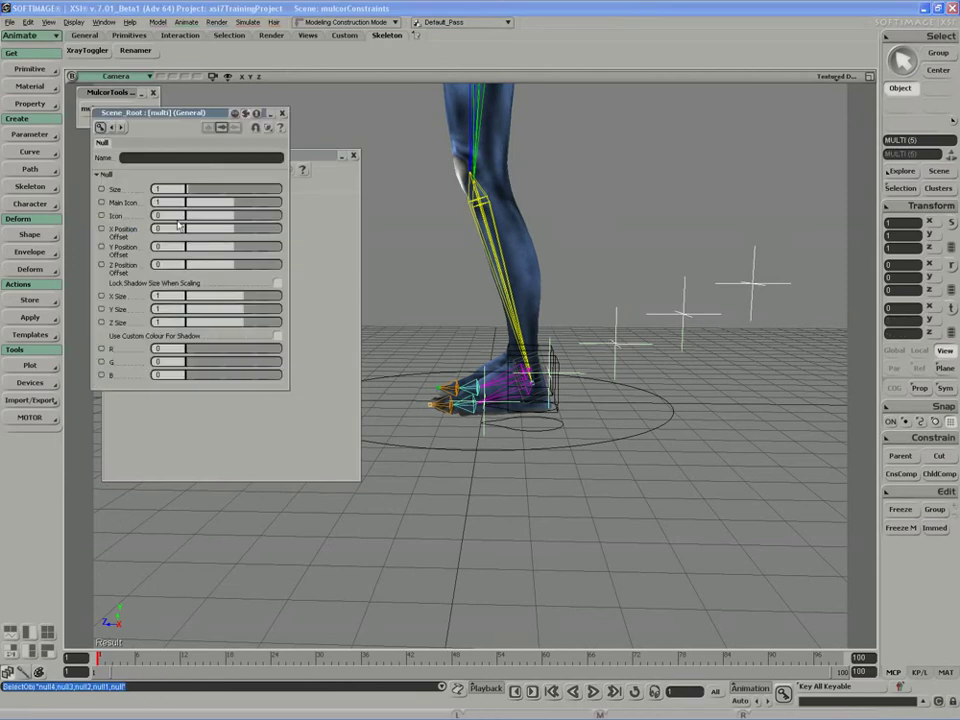
click(160, 202)
text(8)
key(Return)
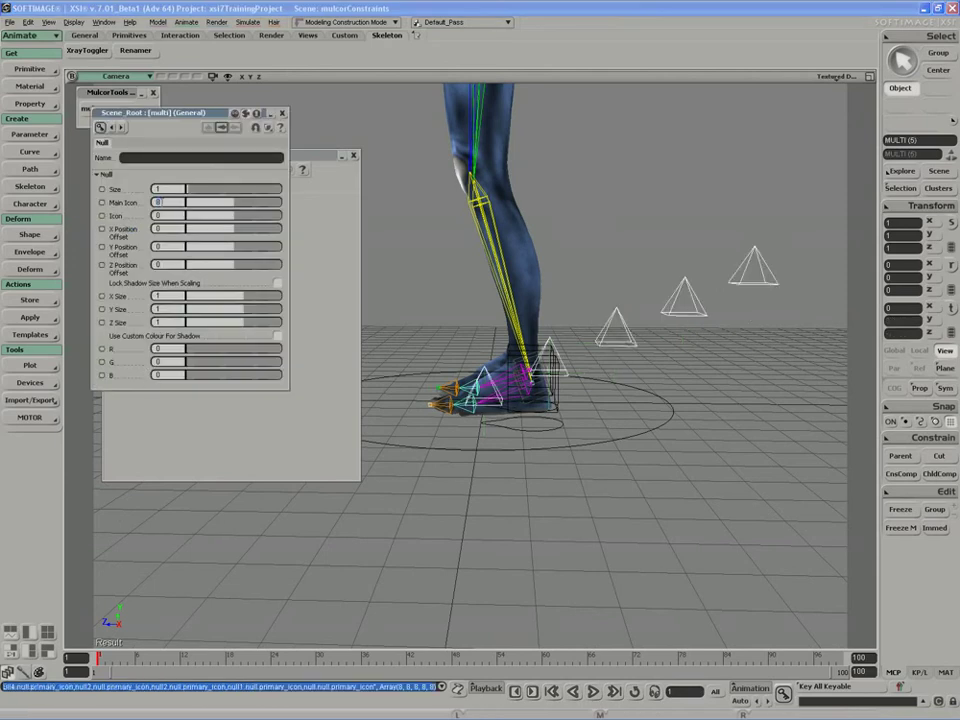
mouse_move(185, 189)
mouse_down()
mouse_move(191, 195)
mouse_move(177, 196)
mouse_up()
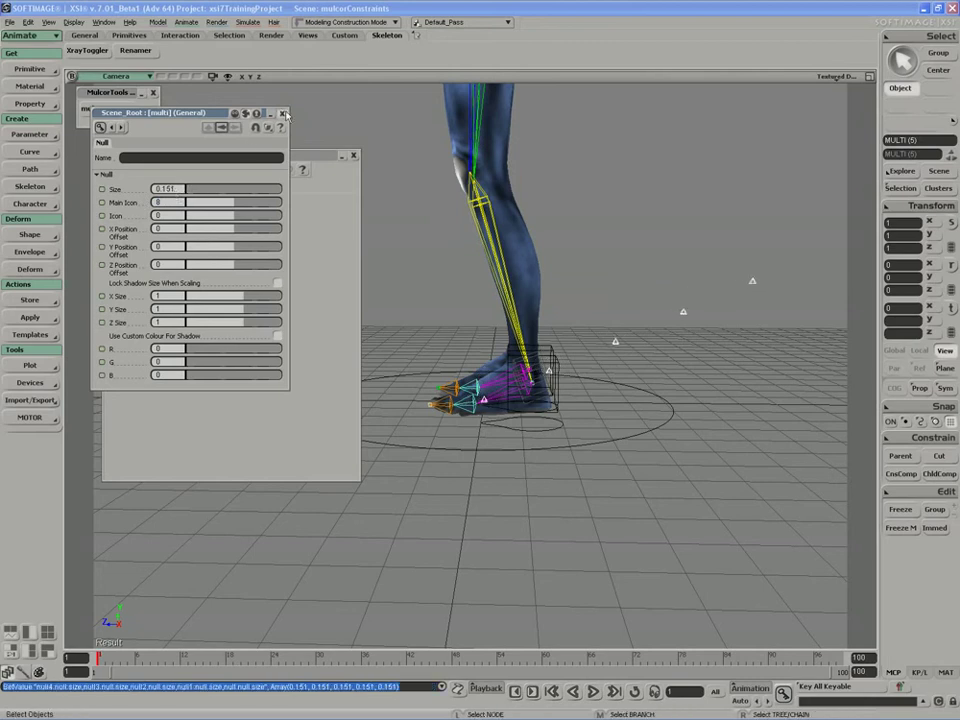
click(285, 114)
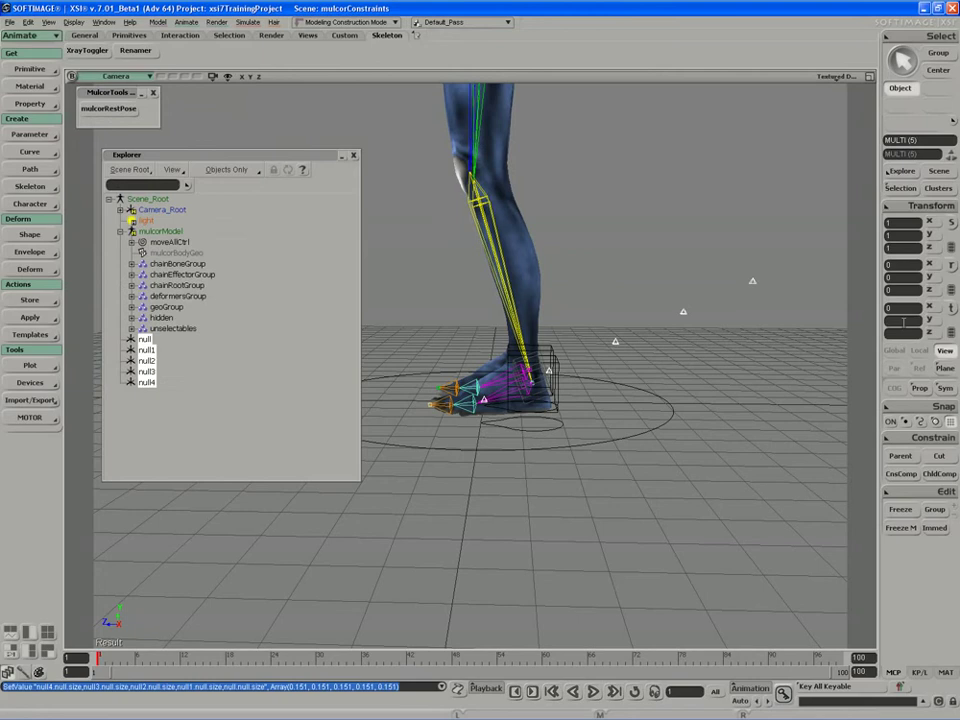
Set the Z and Y translation of all five nulls to 0
click(902, 331)
text(0)
key(Return)
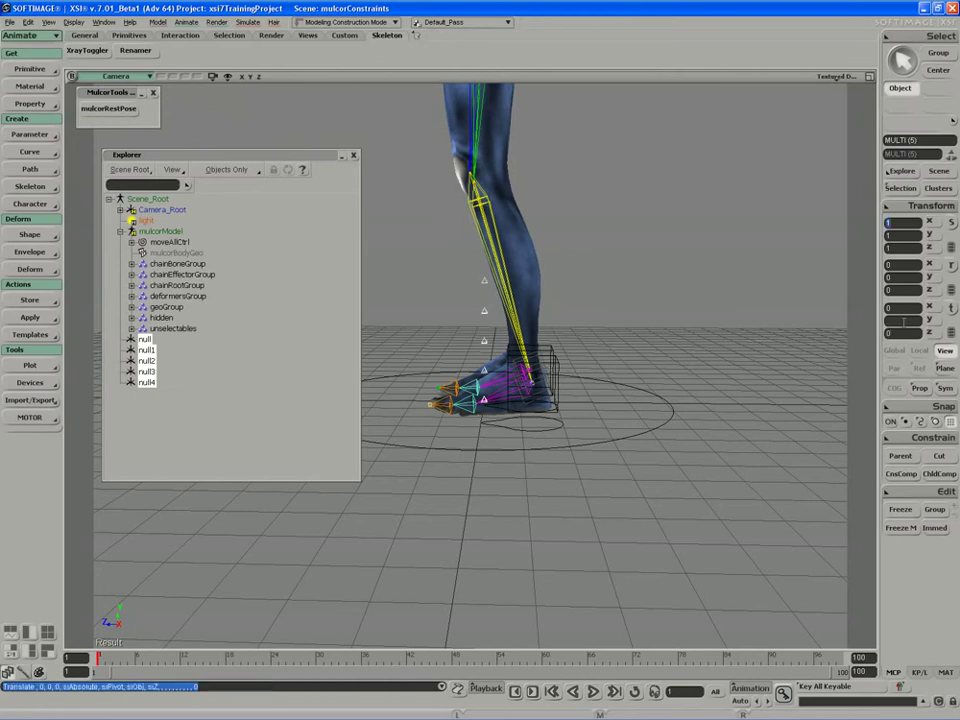
click(899, 320)
text(0)
key(Return)
Match all transforms of null to the left foot effector at the tip of the toes
key(s)
middle_drag(660, 400, 512, 451)
right_drag(512, 451, 428, 482)
key(space)
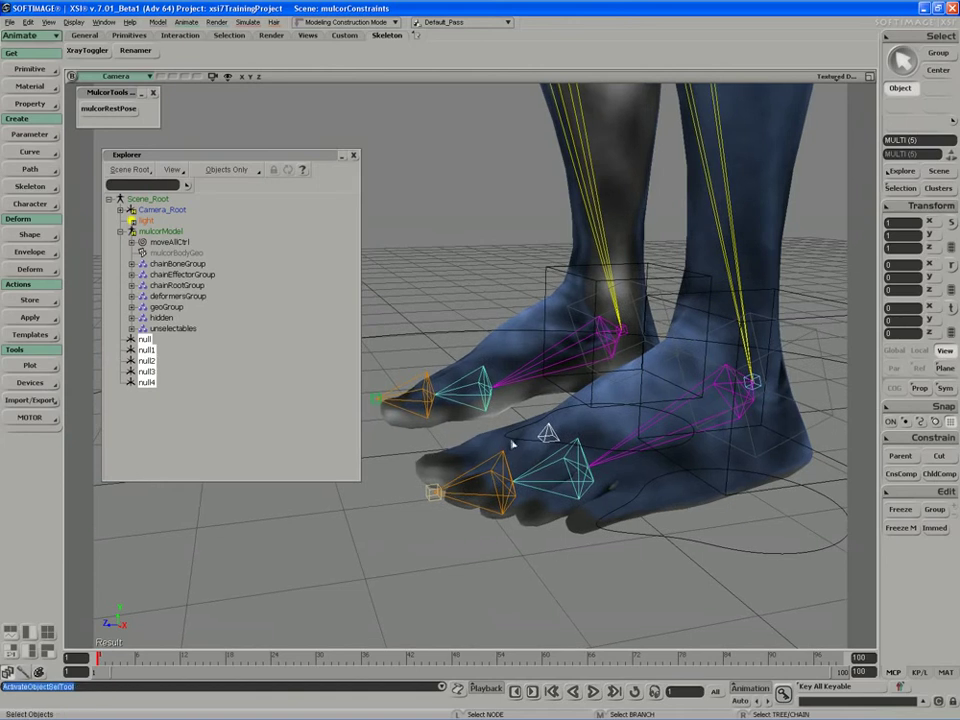
click(146, 339)
click(916, 205)
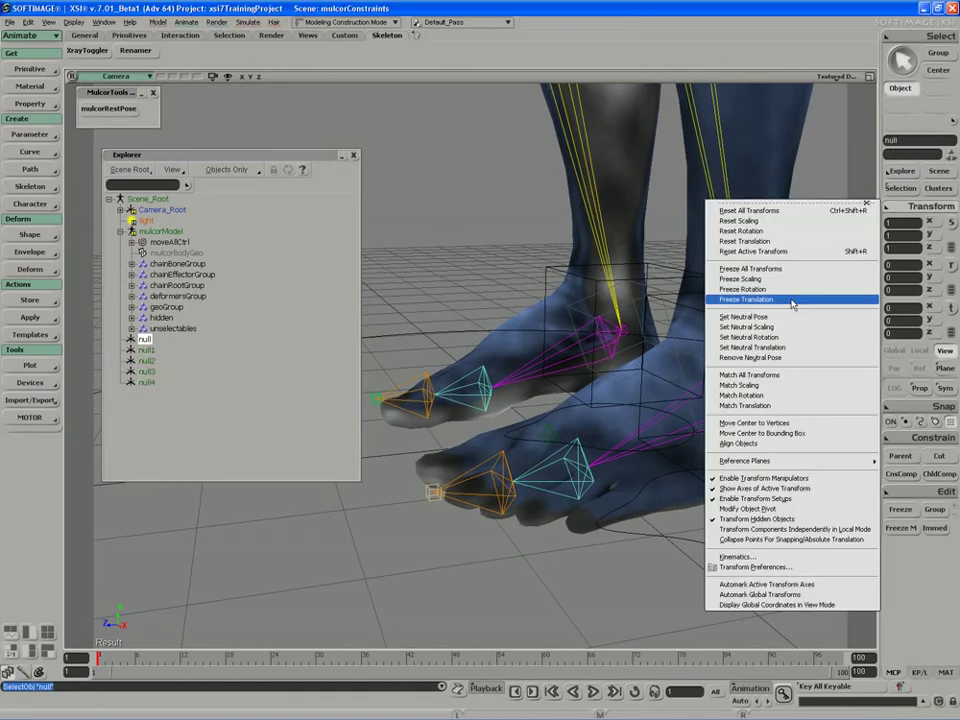
click(780, 377)
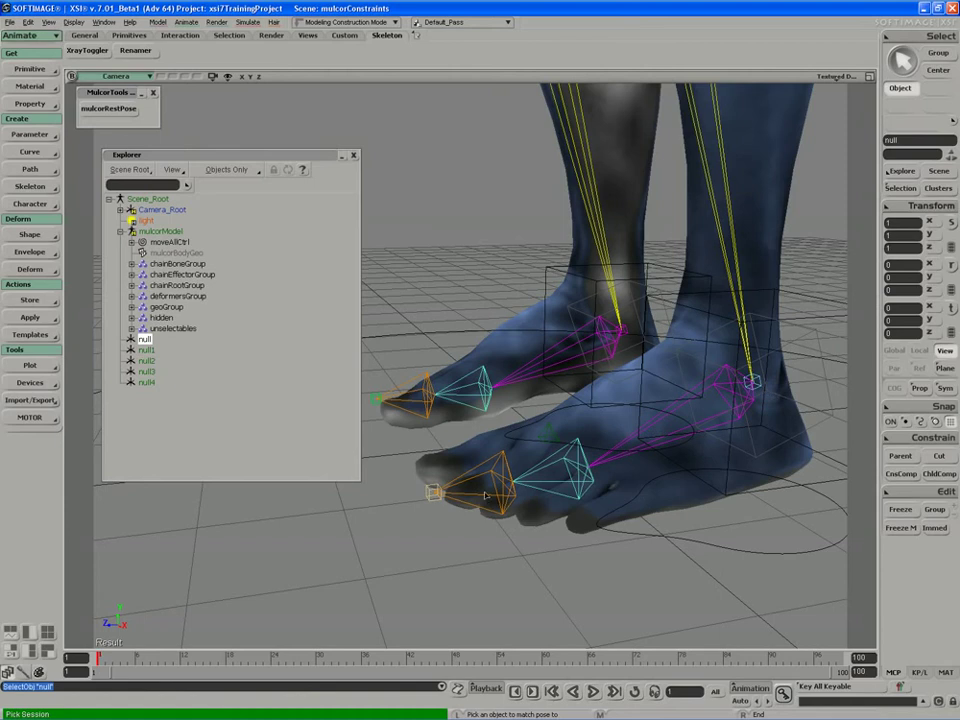
click(434, 494)
Match all transforms of null1 to the left toe bone
key(s)
right_drag(435, 493, 446, 519)
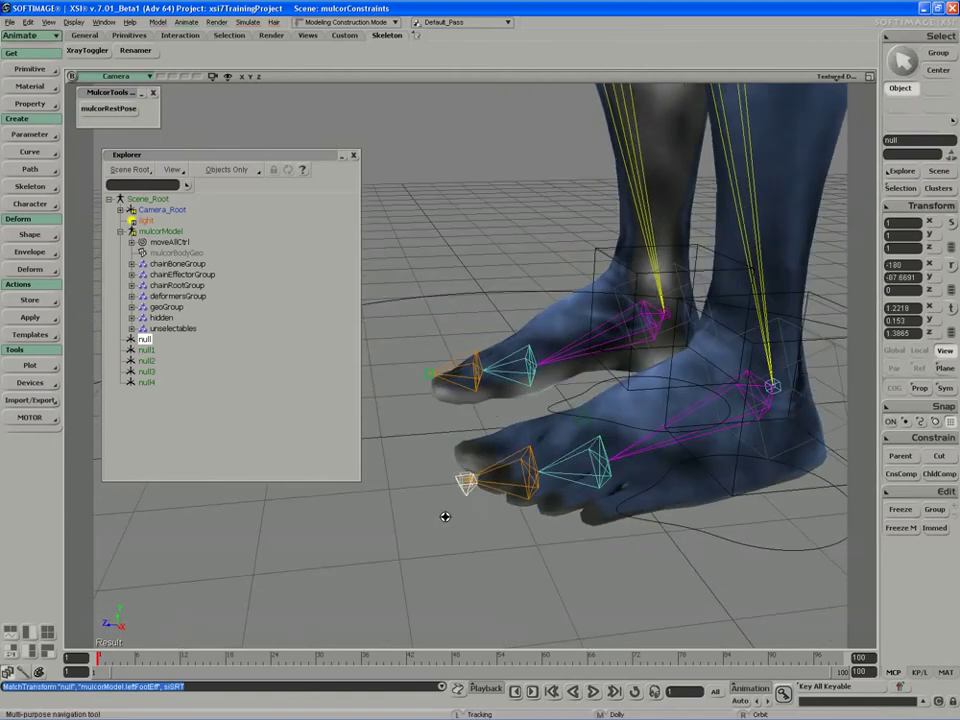
click(146, 350)
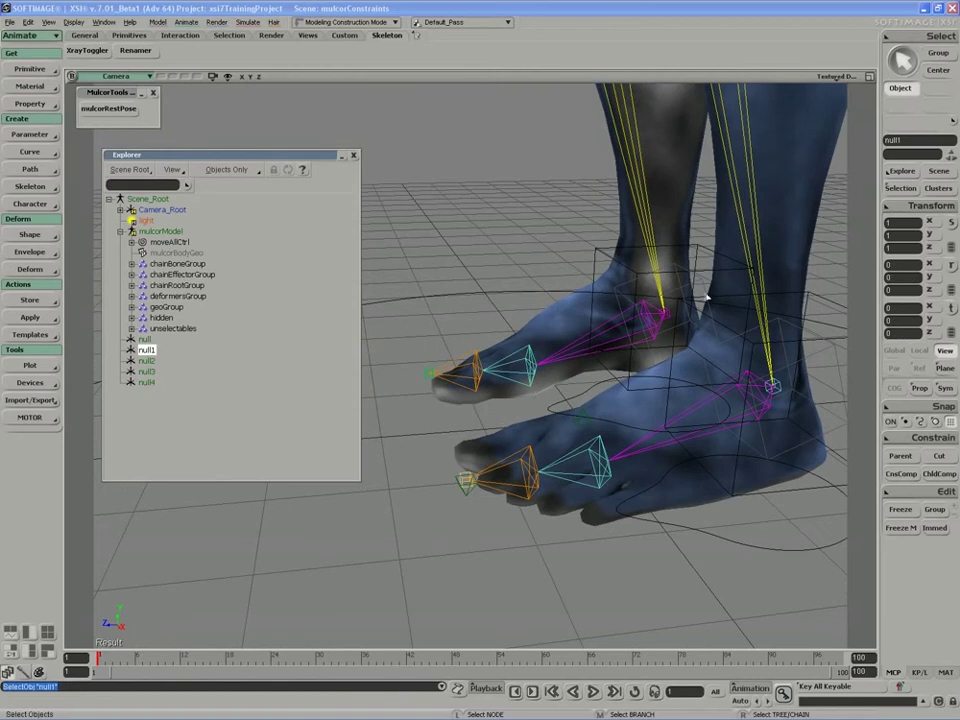
middle_click(921, 206)
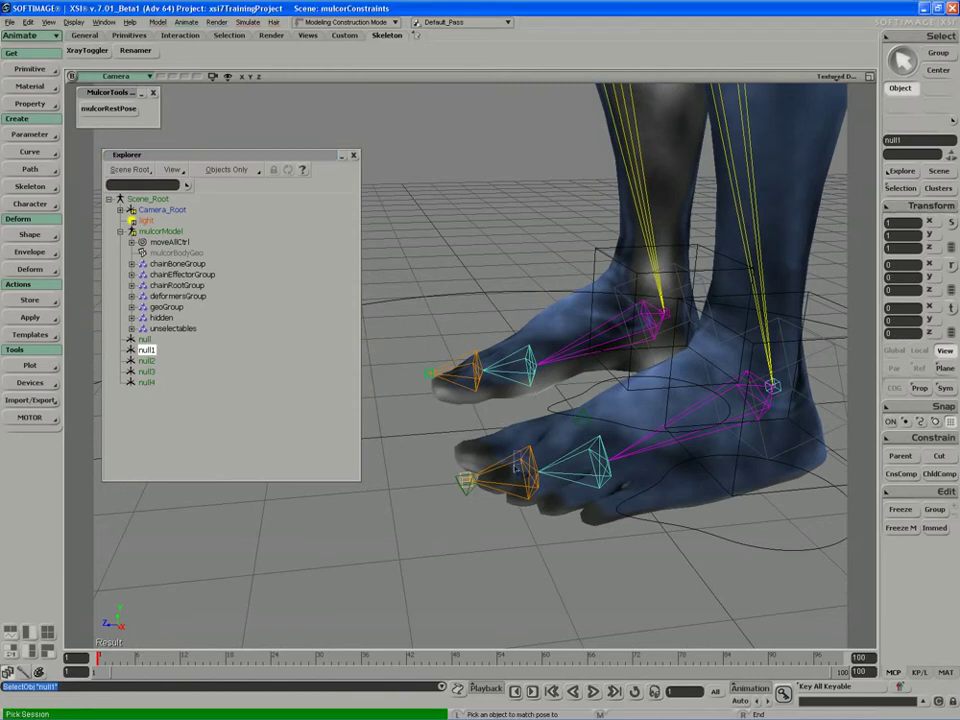
click(513, 467)
Match all transforms of null2 to the left ball bone
click(146, 360)
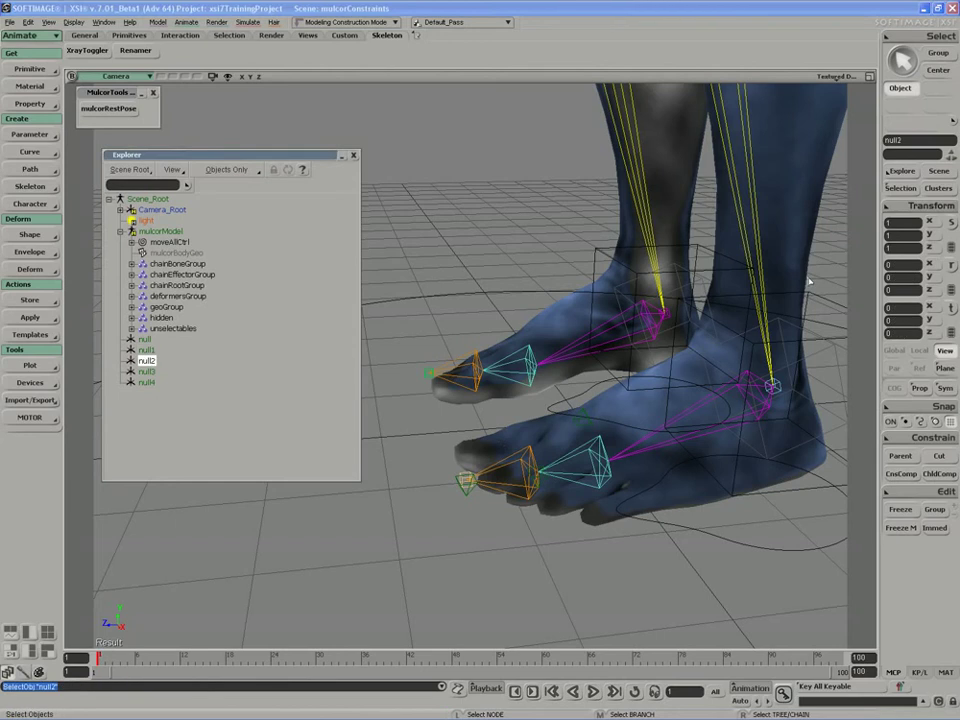
click(903, 218)
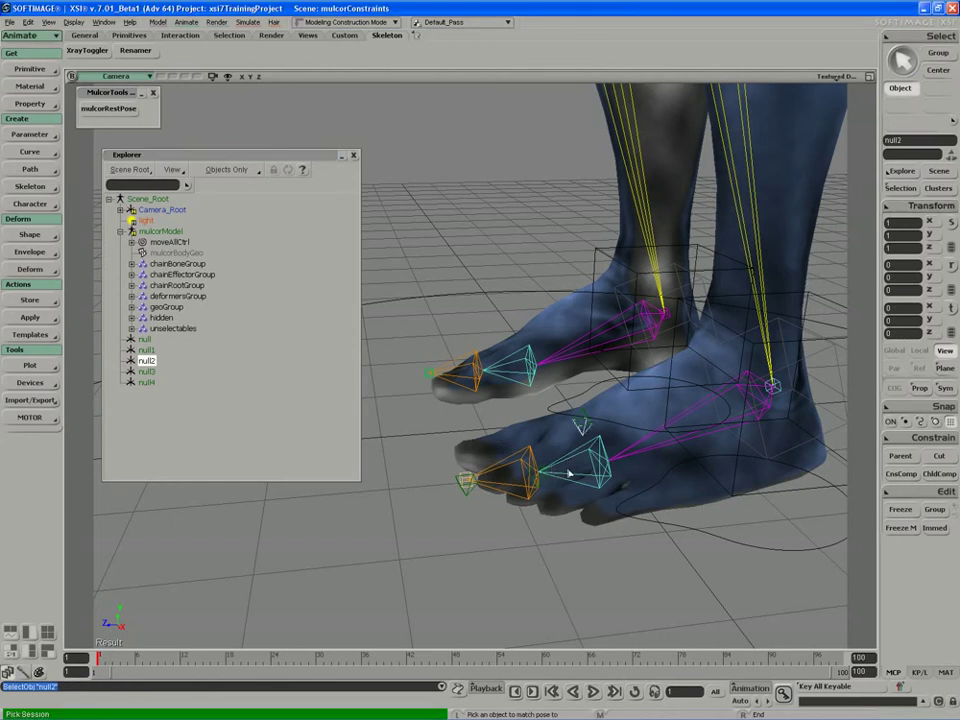
click(479, 457)
Match all transforms of null3 to the left leg control at the ankle
click(146, 371)
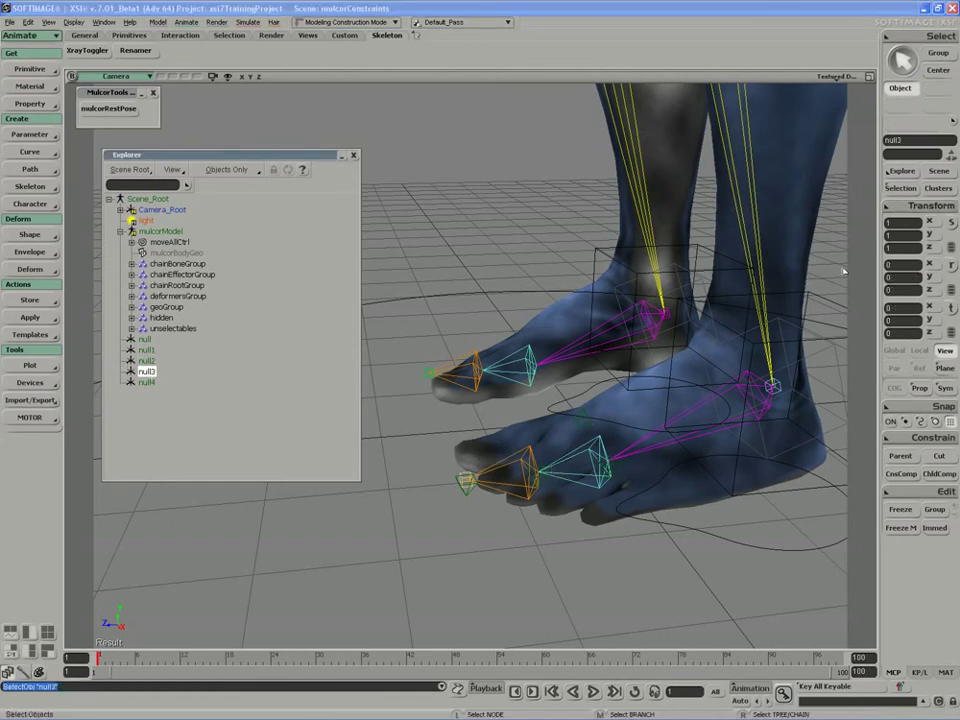
middle_click(923, 212)
key(s)
right_drag(779, 339, 750, 322)
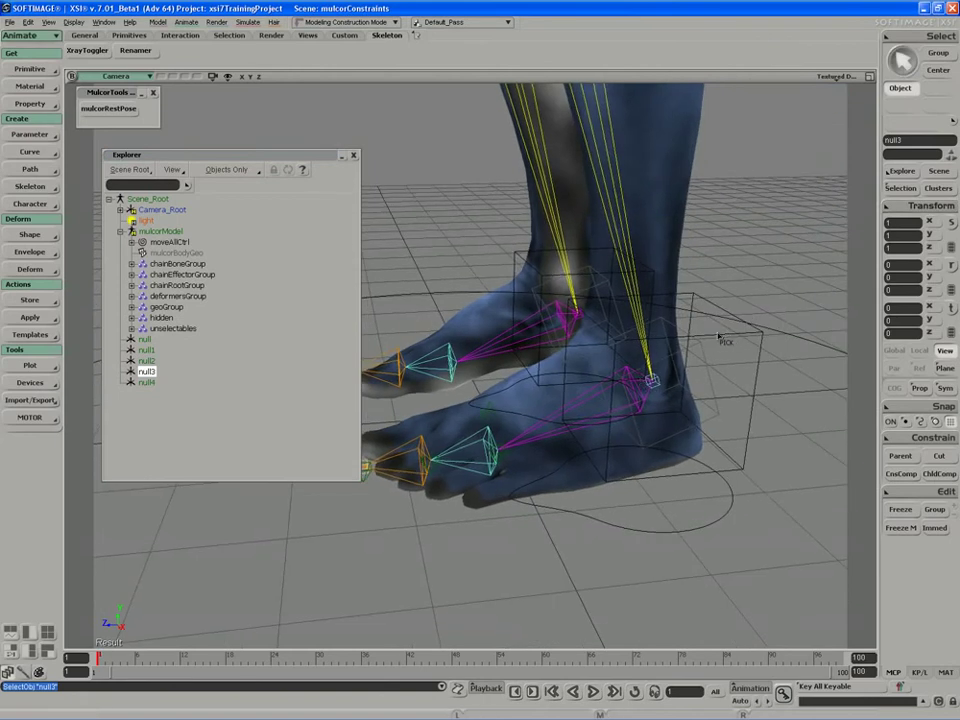
click(655, 377)
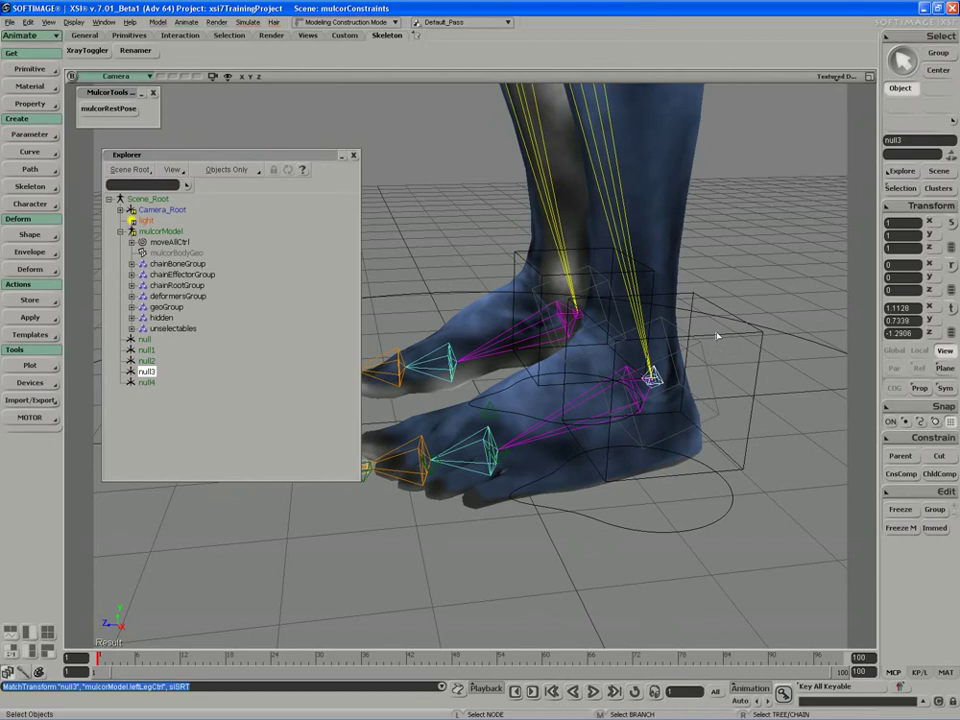
key(v)
mouse_move(652, 380)
mouse_down()
mouse_move(651, 363)
mouse_move(641, 367)
mouse_move(660, 372)
mouse_up()
key(ctrl+z)
key(space)
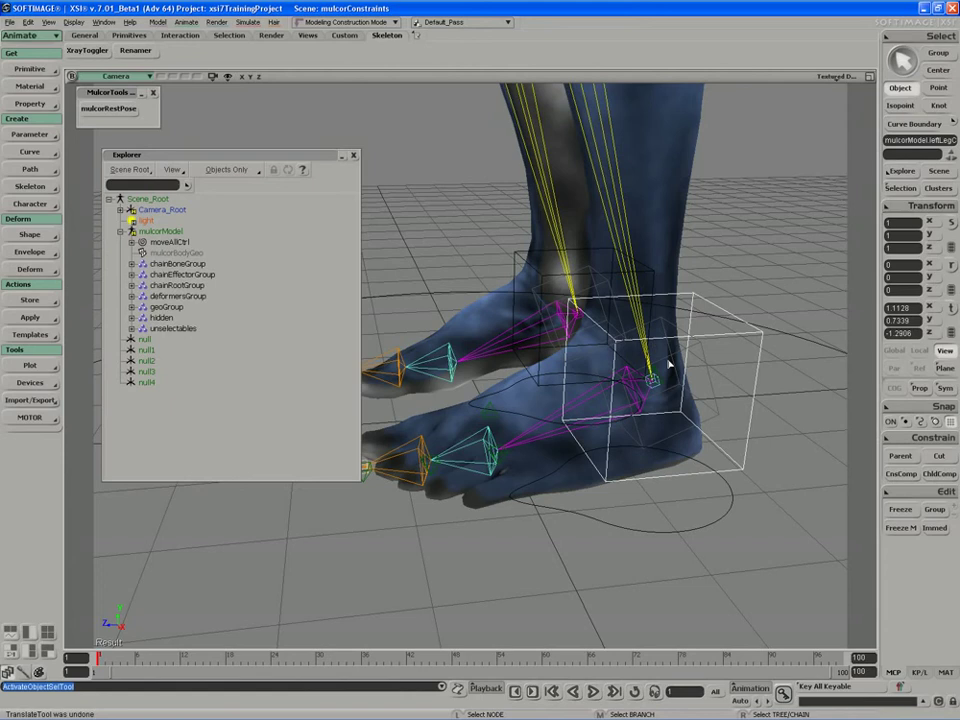
click(146, 372)
Move null4 sideways and backwards to the left heel, at about X 1.16 and Z -1.74
click(147, 382)
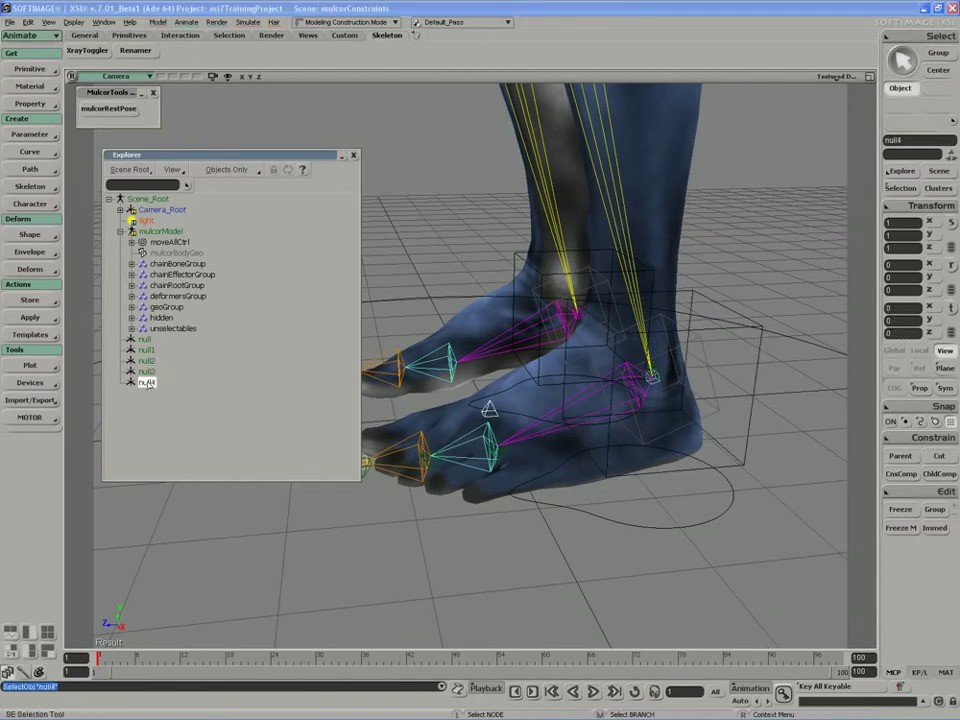
key(v)
key(s)
right_drag(450, 429, 536, 448)
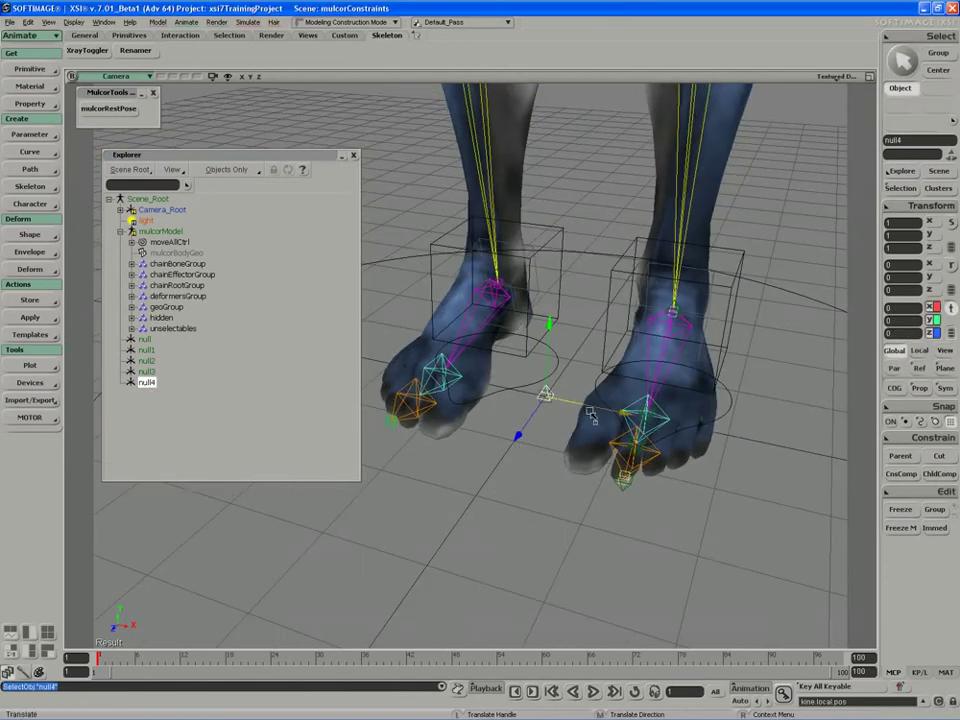
drag(592, 415, 700, 428)
key(s)
right_drag(700, 427, 507, 370)
drag(506, 370, 761, 365)
key(s)
drag(750, 363, 643, 371)
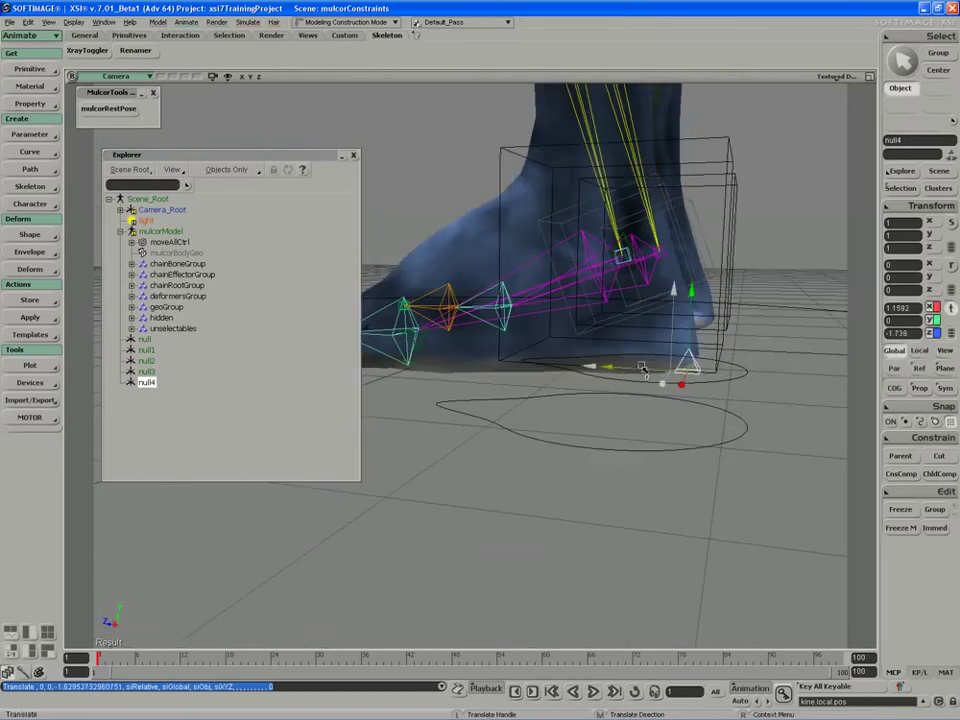
Fine-tune null4 at the back of the left heel to about Y 0.02 and Z -1.69, and deselect it
key(s)
right_drag(643, 371, 641, 360)
mouse_move(698, 336)
mouse_down()
mouse_move(698, 328)
mouse_move(676, 337)
mouse_move(684, 340)
mouse_up()
right_drag(684, 340, 745, 305)
key(space)
click(414, 296)
Rename the null at the tip of the left toes as leftToeCns
key(s)
drag(378, 261, 415, 263)
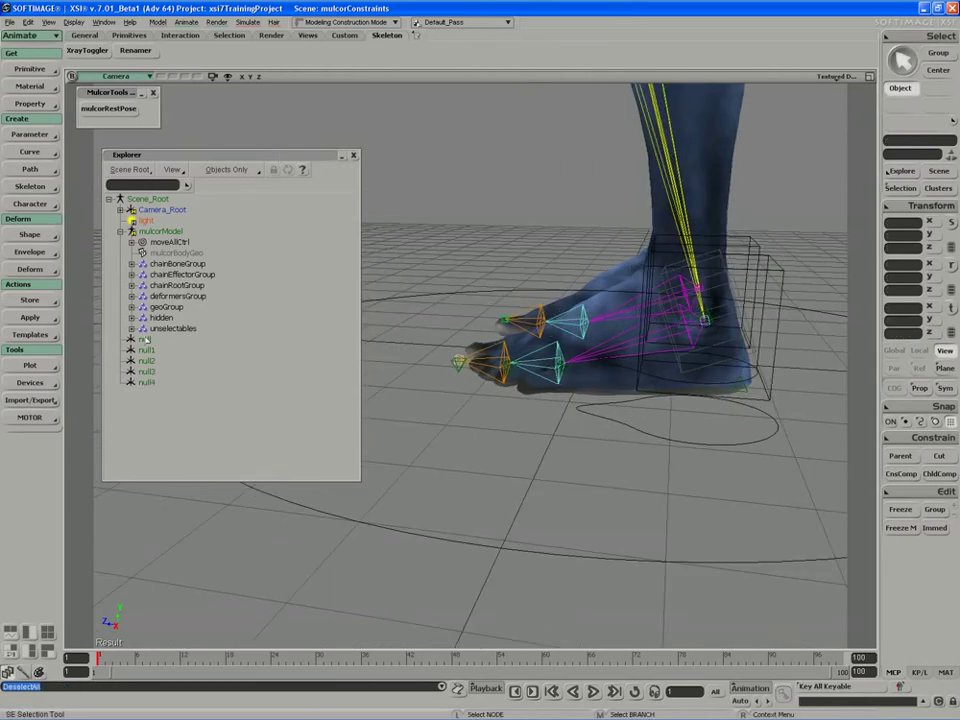
click(145, 339)
click(145, 339)
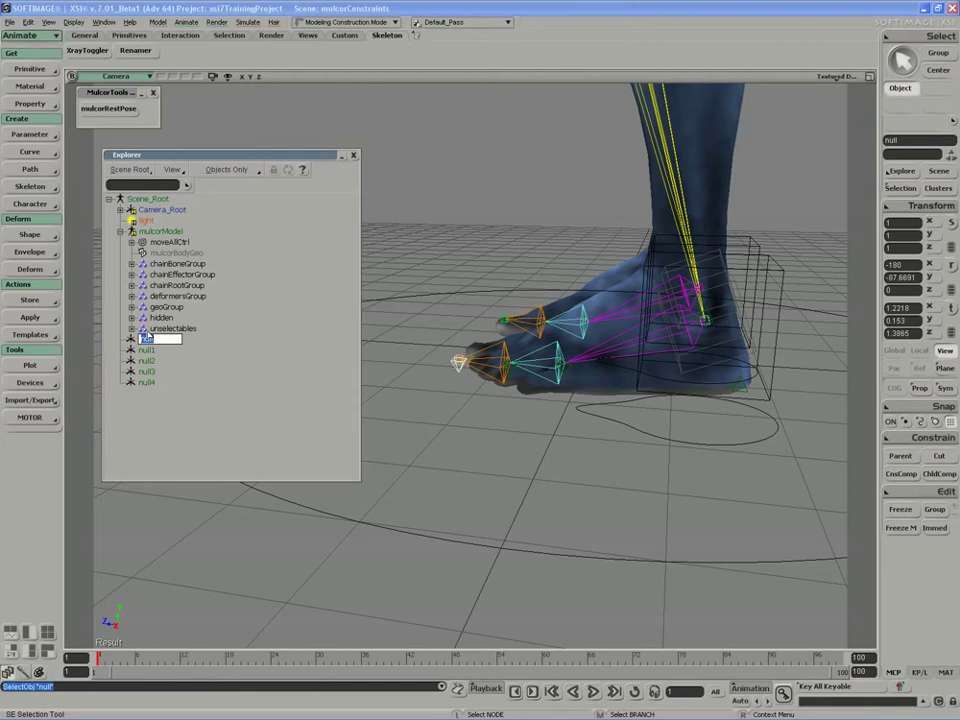
text(lleftToeCns)
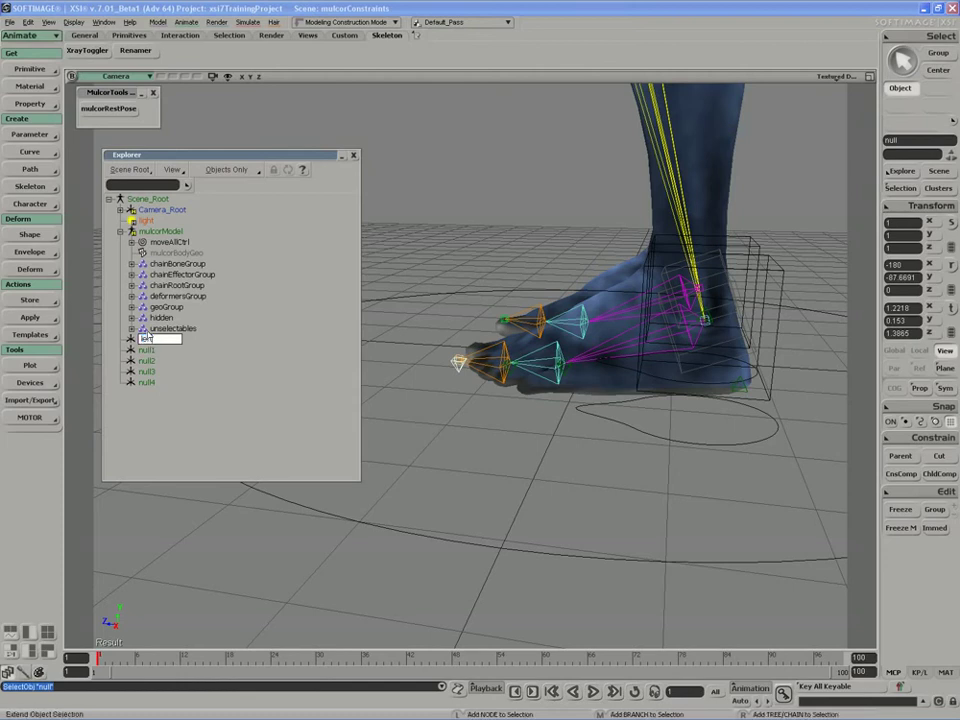
key(Return)
Rename null1 as leftBallOneCns
double_click(148, 348)
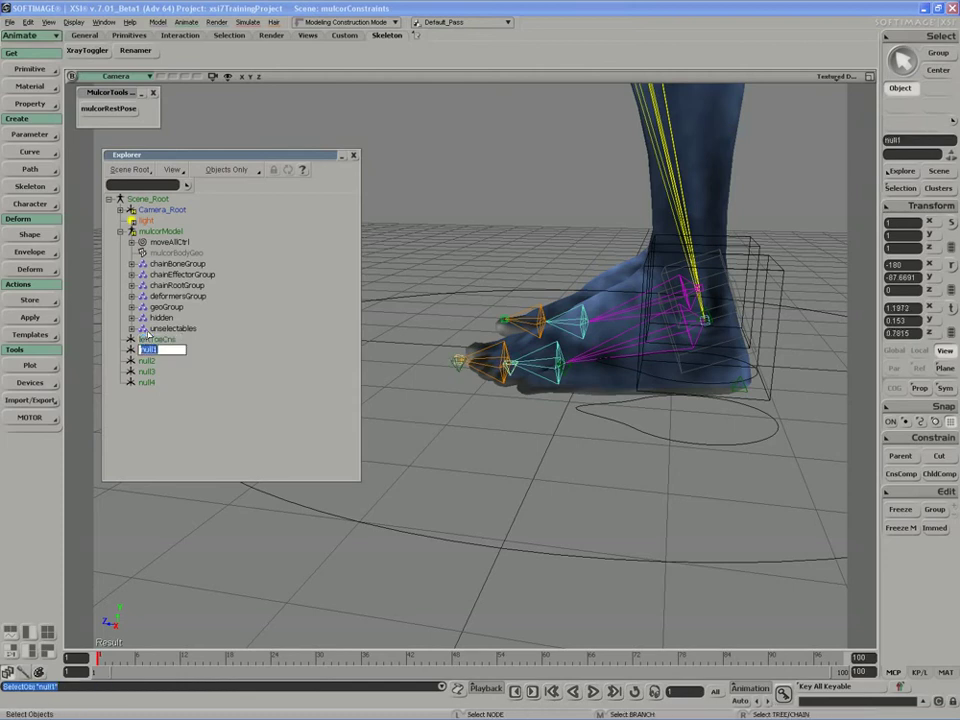
text(left)
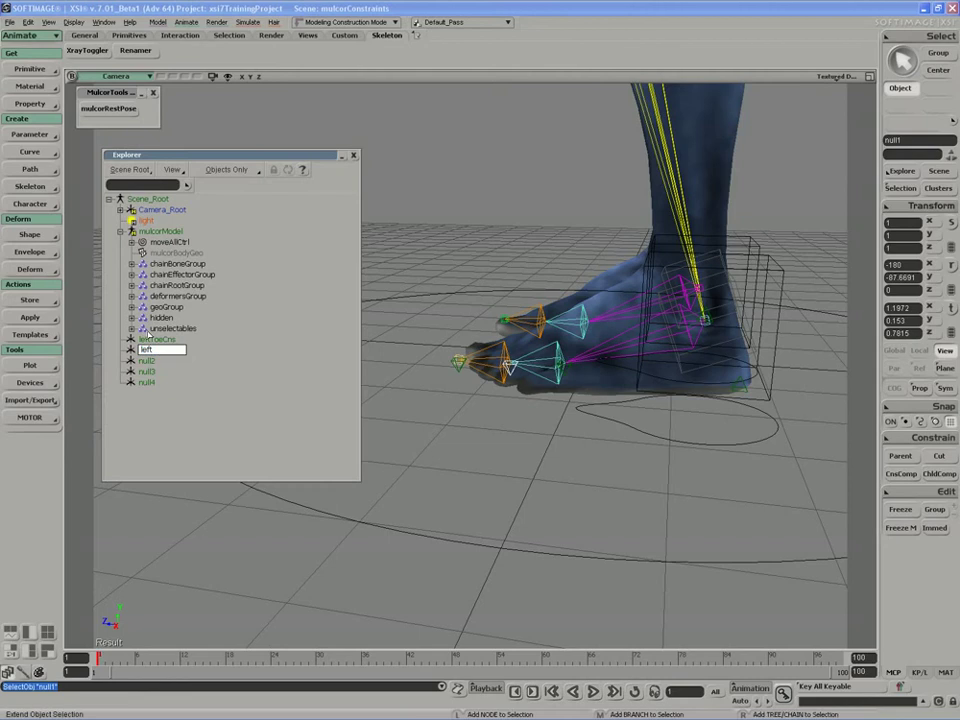
text(BallOneCns)
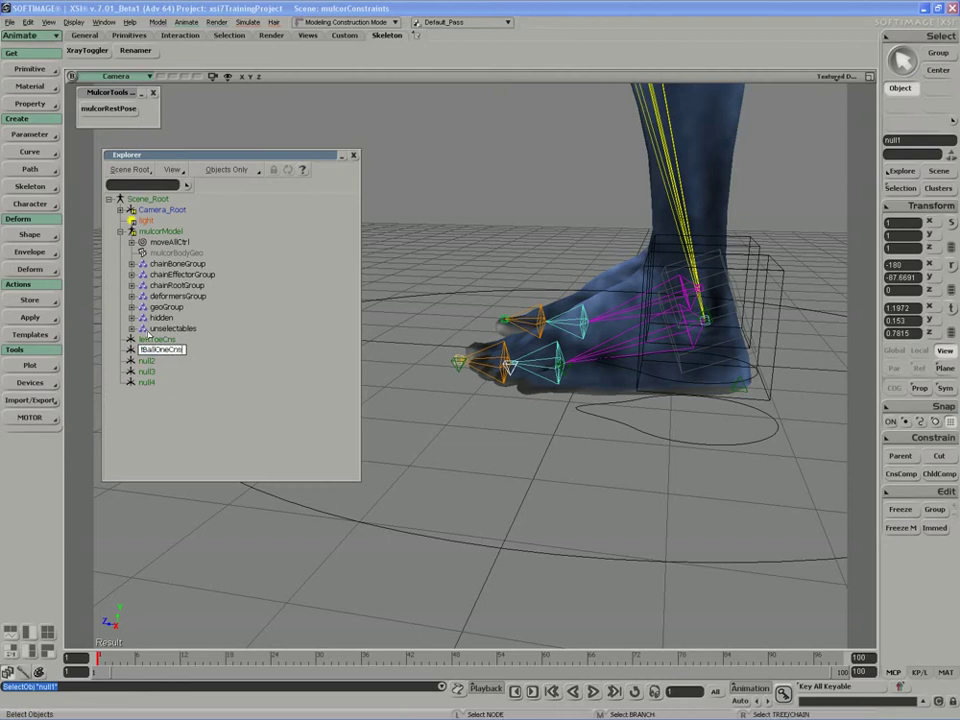
key(Return)
Rename null2 as leftBallCns
key(Down)
key(F2)
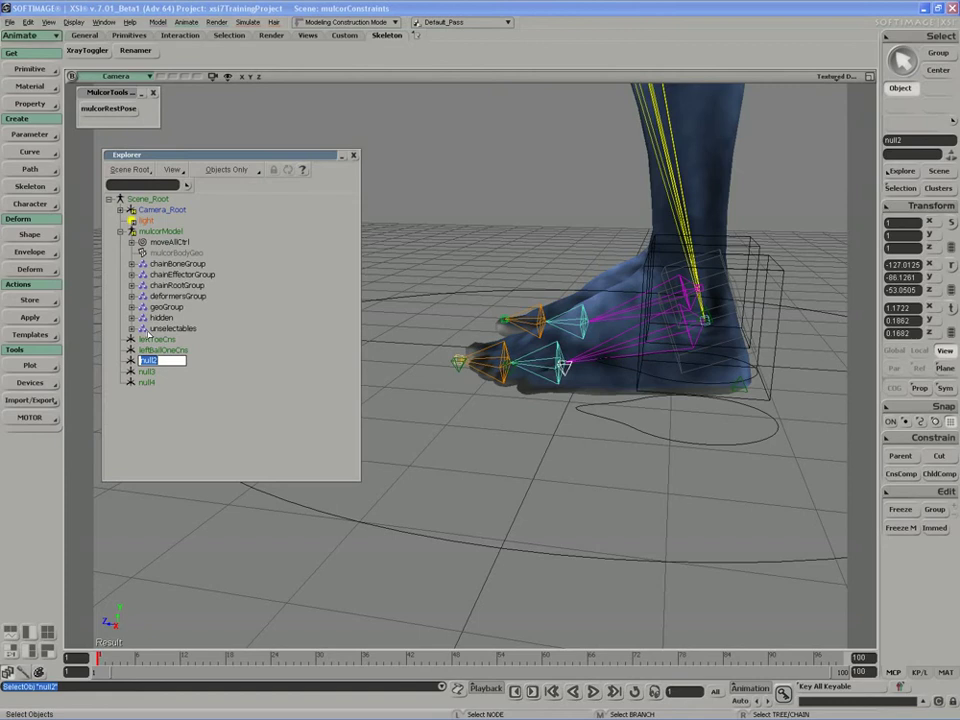
text(leftBallCns)
key(Tab)
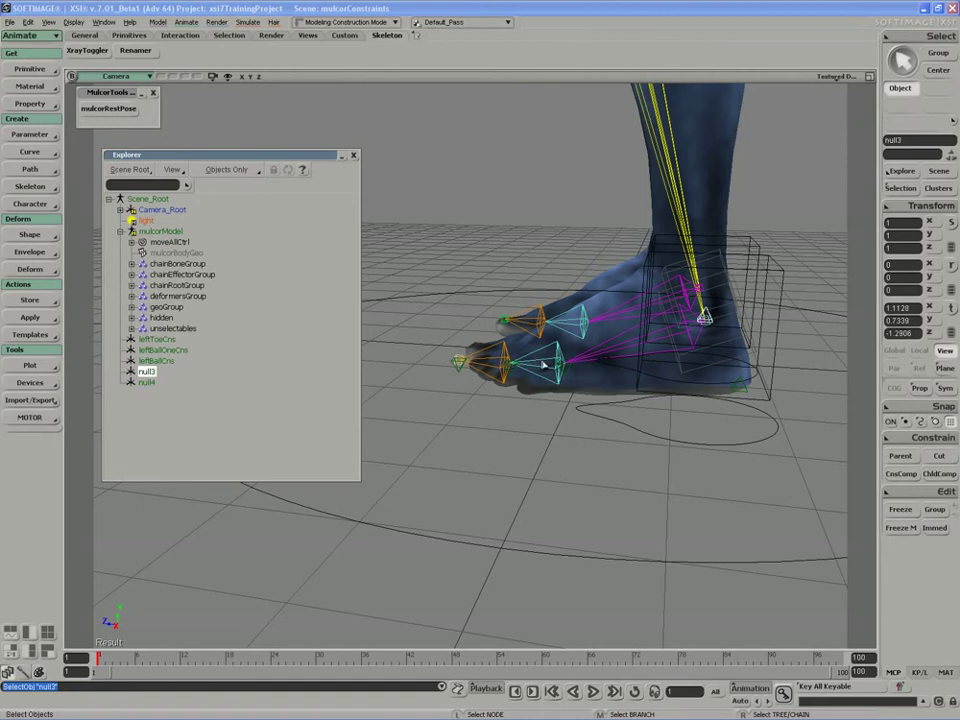
Rename null3 as leftAnkleCns
click(146, 371)
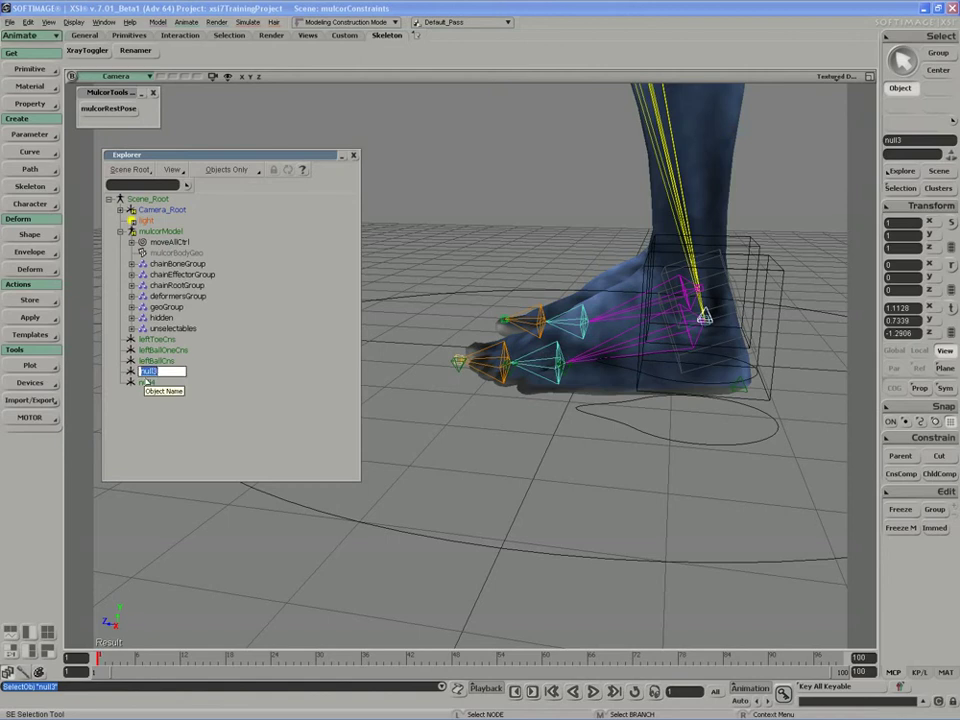
text(leftHe)
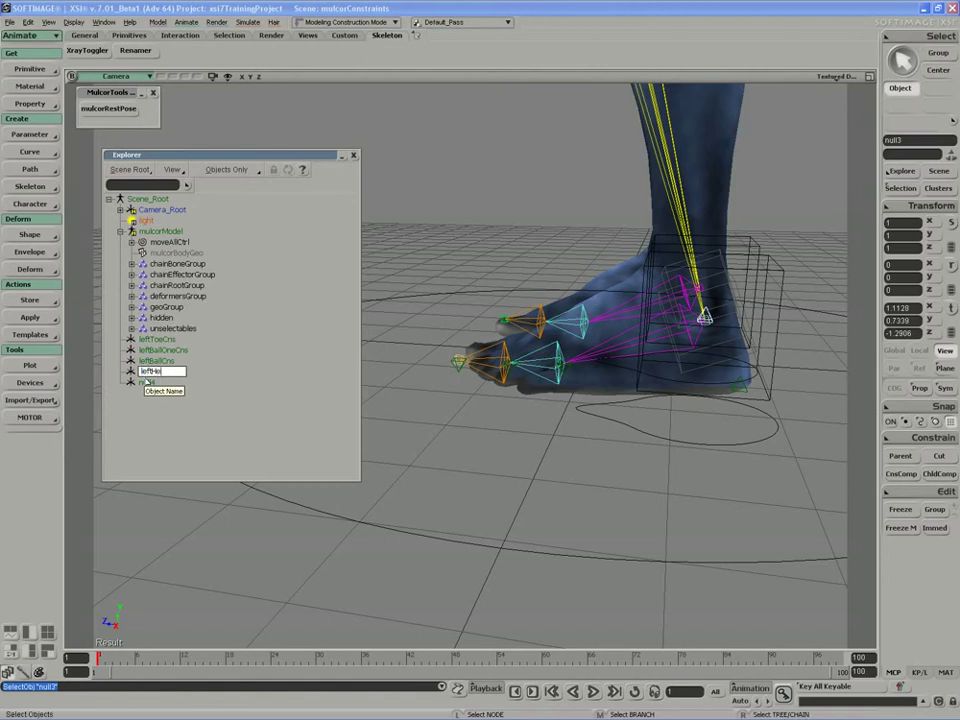
key(BackSpace)
key(BackSpace)
text(AnkleCns)
key(Return)
Rename null4 as leftHeelCns
double_click(146, 382)
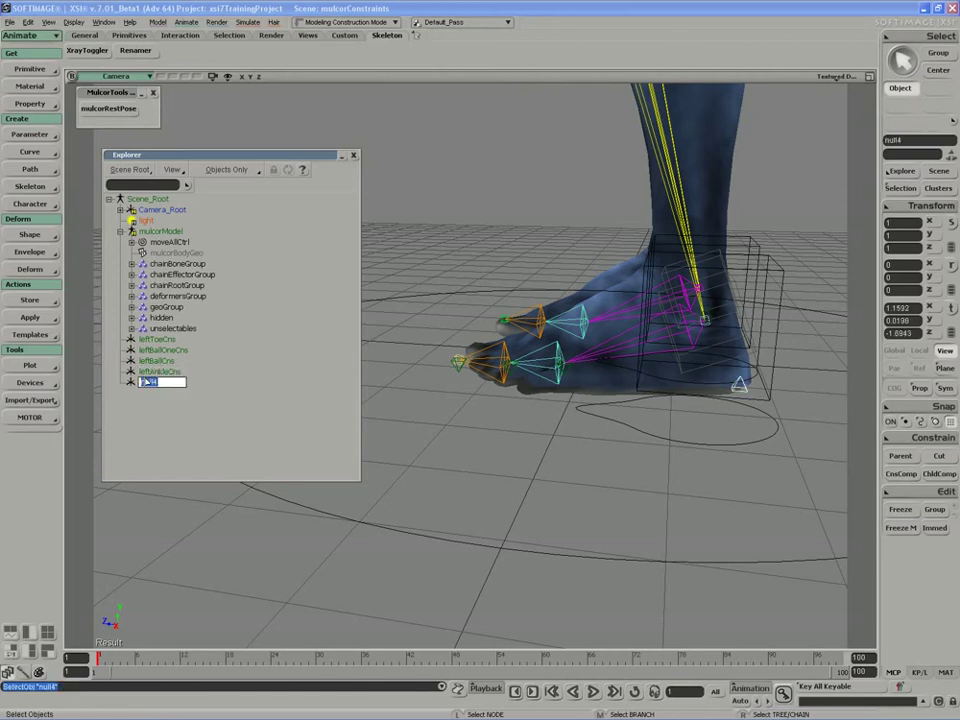
text(leftHeel)
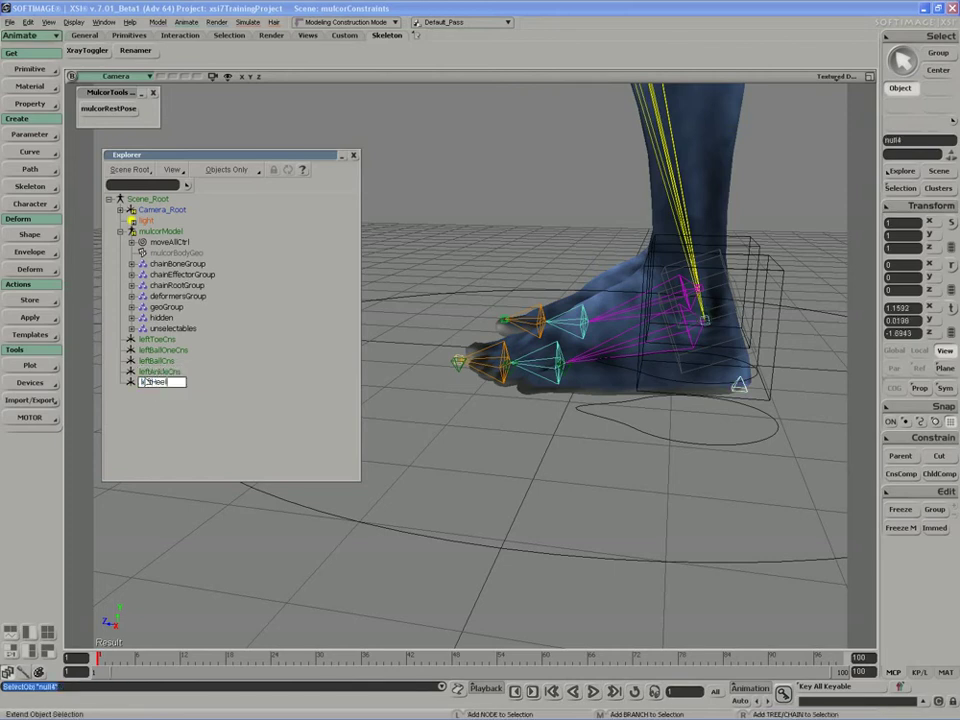
text(Cns)
key(Return)
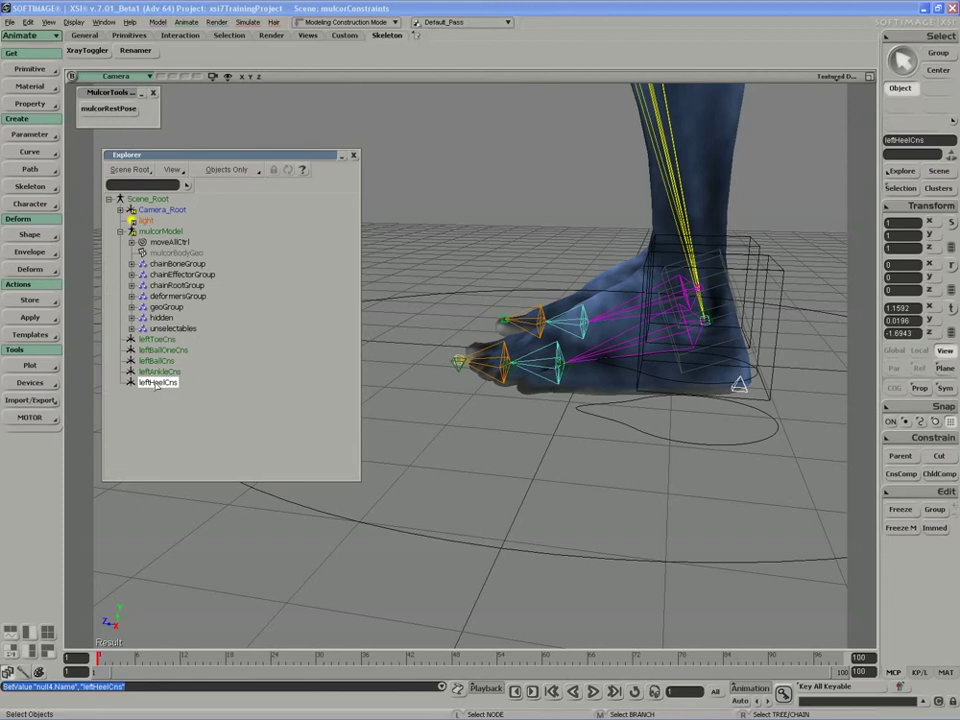
Delete the leftHeelCns null from the scene
click(156, 384)
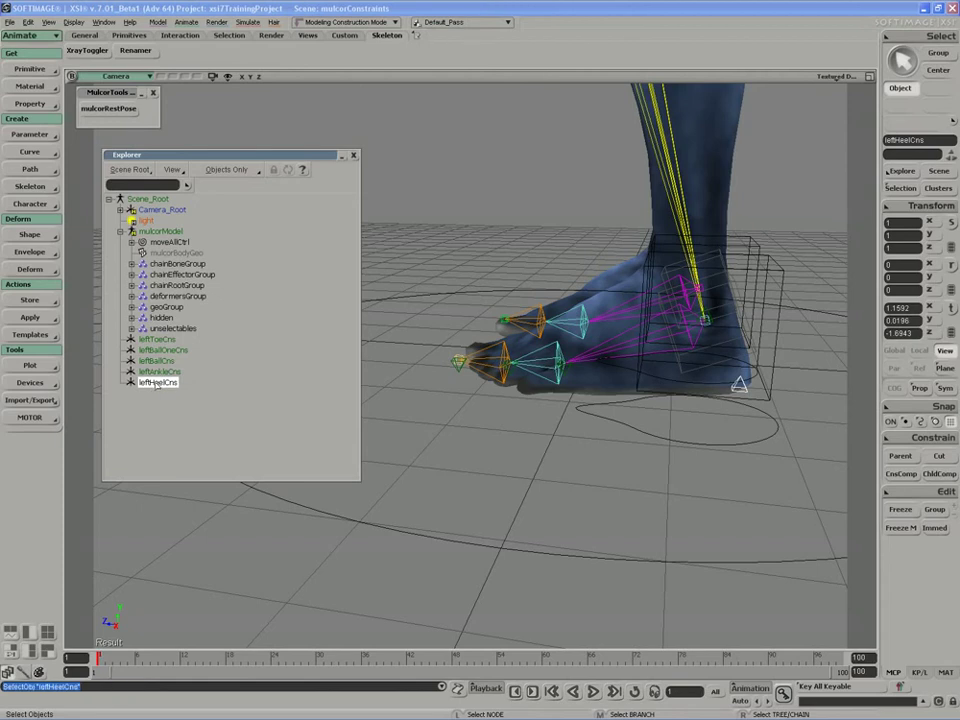
key(Delete)
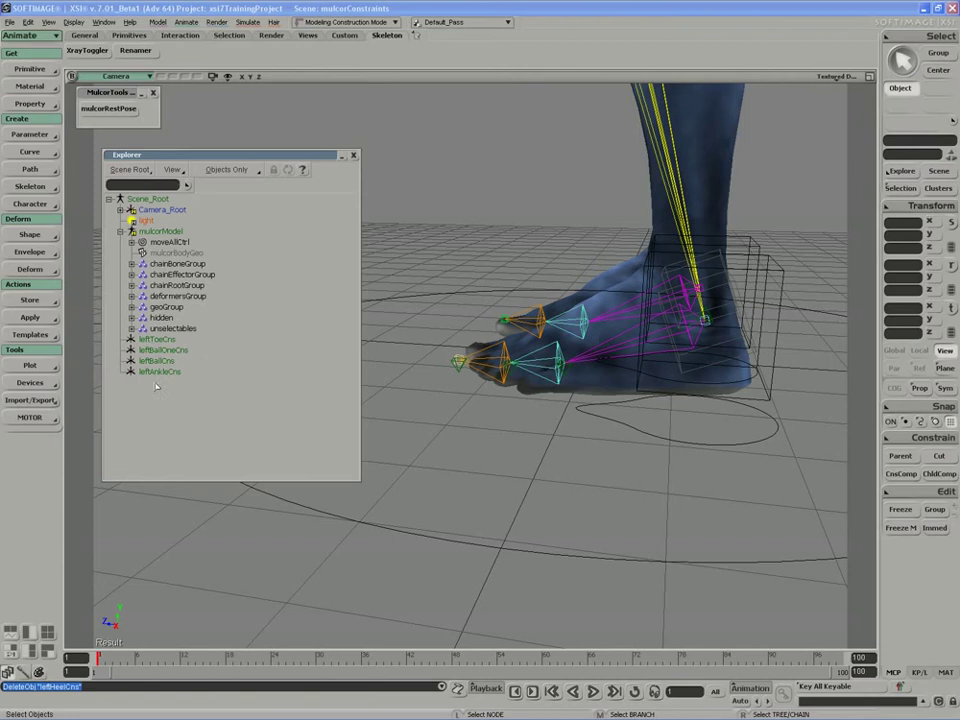
key(s)
drag(454, 377, 450, 379)
right_drag(459, 373, 664, 371)
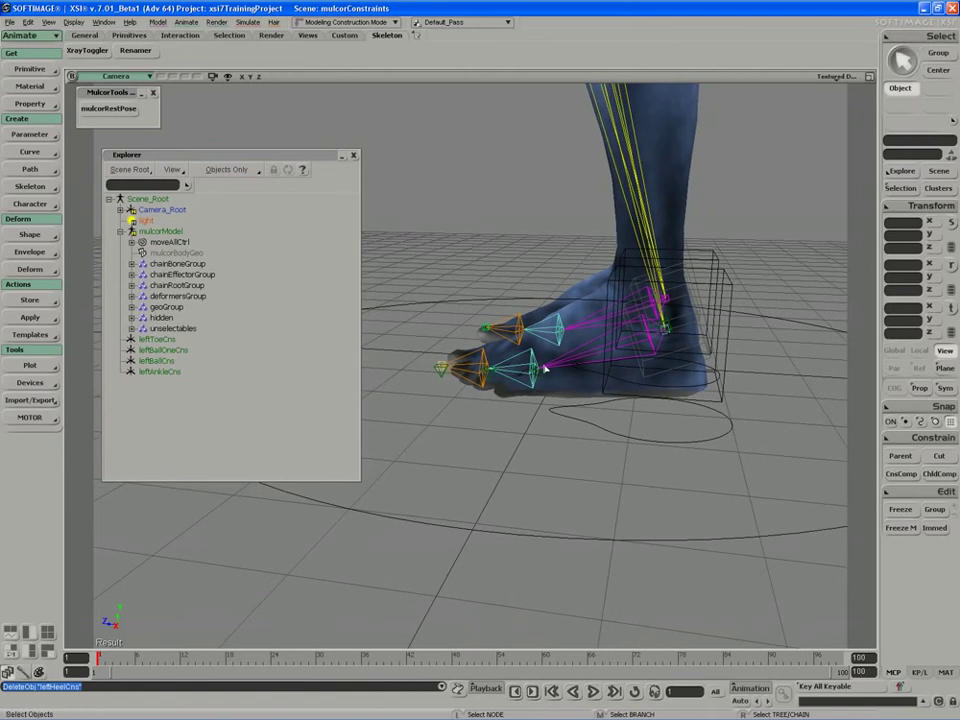
Create a polygon mesh cube with its default settings
click(30, 69)
mouse_move(107, 97)
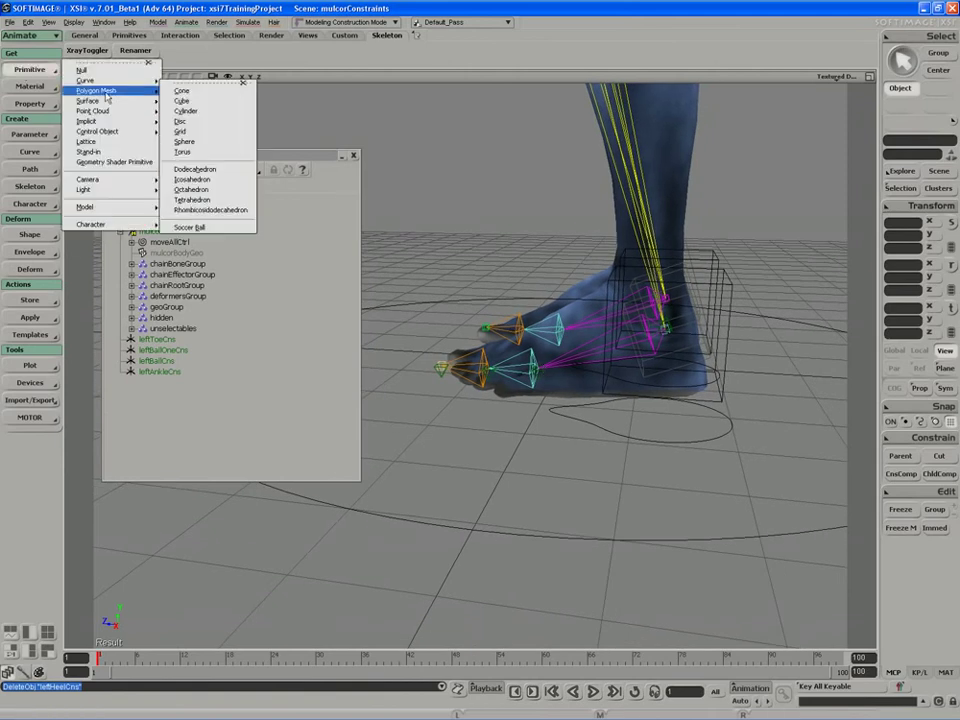
click(181, 101)
scroll(562, 328, down, 3)
Select all twelve edges of the cube and extract them as a curve object
key(e)
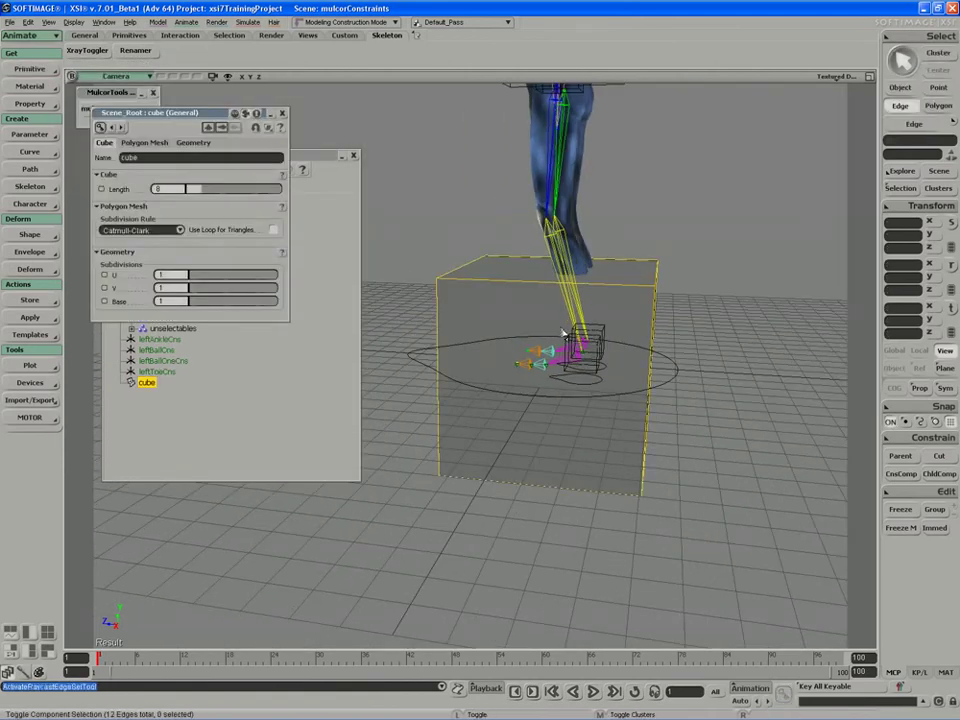
key(ctrl+a)
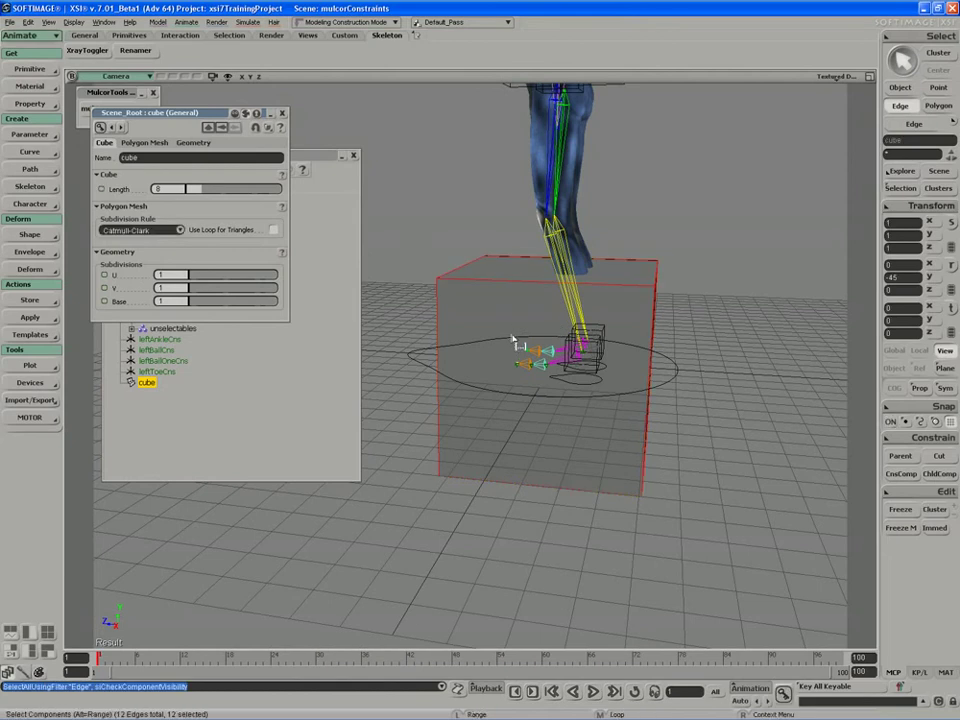
right_click(513, 352)
click(560, 698)
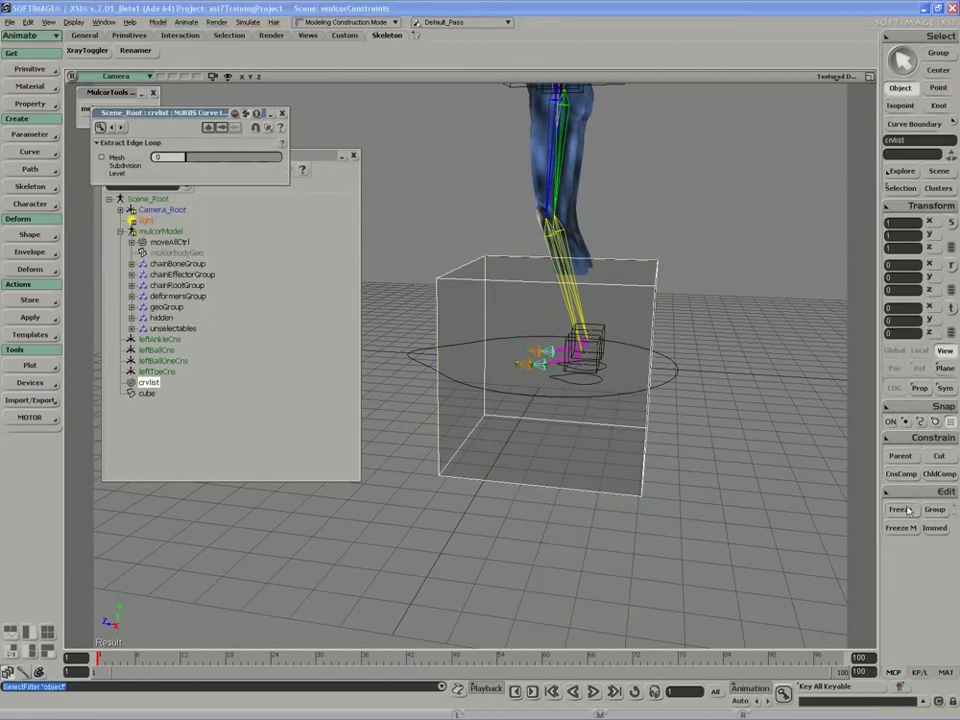
Delete the original polygon cube, select the extracted box curve and dismiss the leftover property page
key(space)
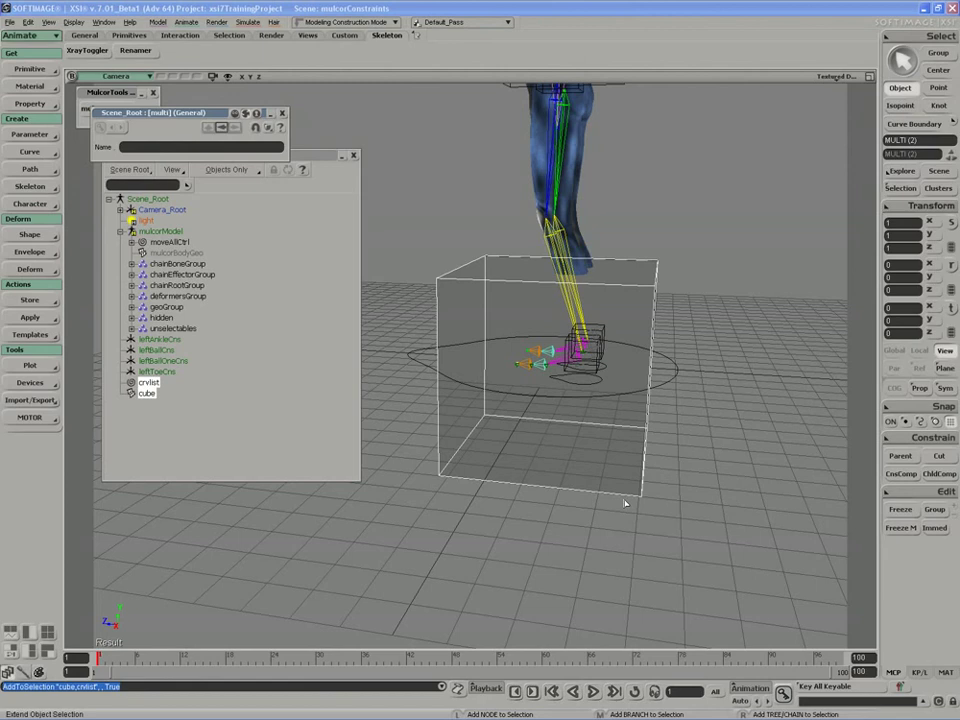
click(645, 461)
key(Delete)
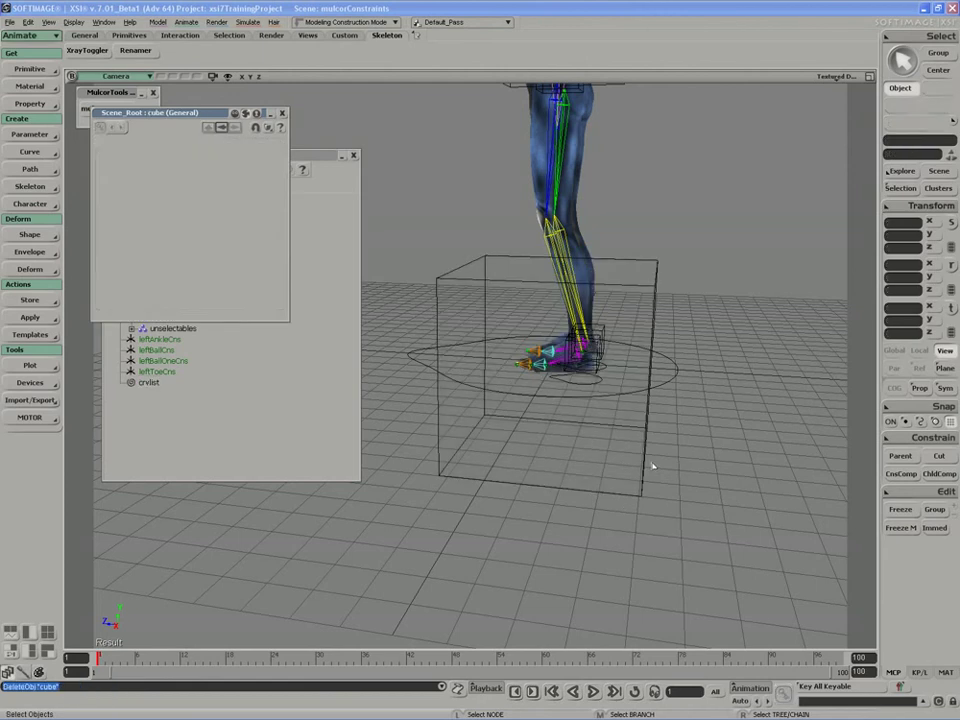
click(564, 492)
click(282, 113)
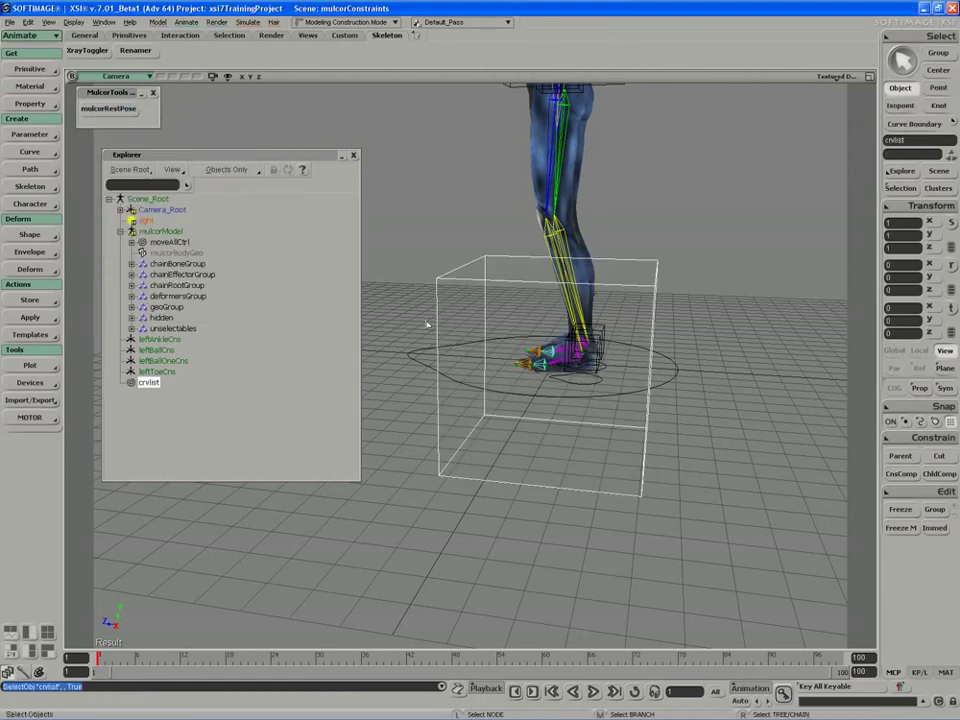
Match the translation of the box curve crvlist to the leftToeCns null
key(s)
right_drag(426, 326, 437, 332)
middle_drag(437, 332, 521, 385)
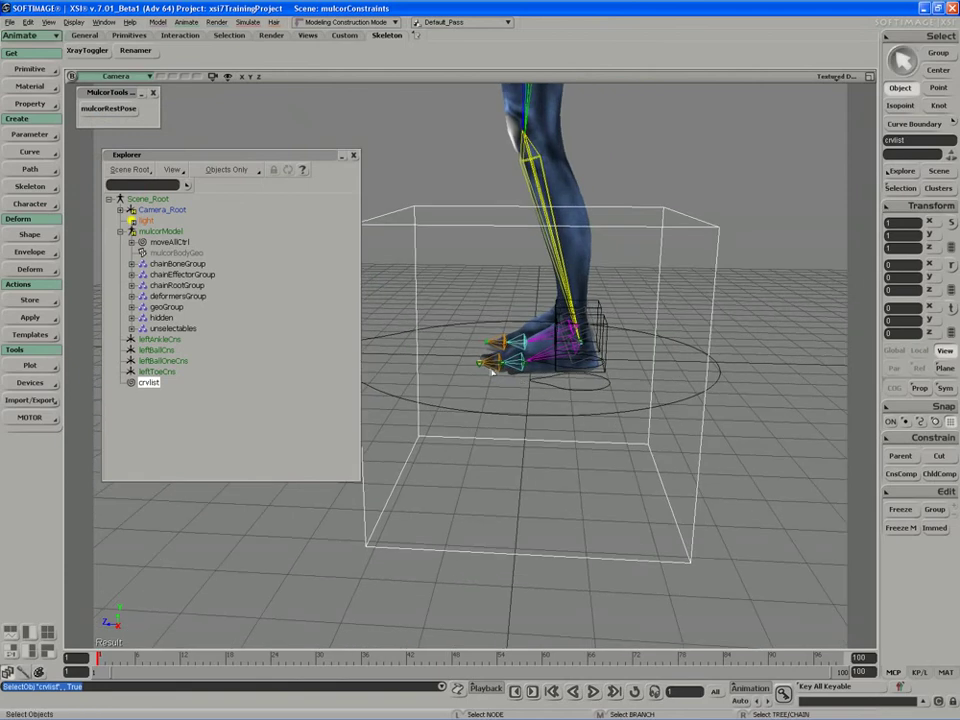
click(920, 206)
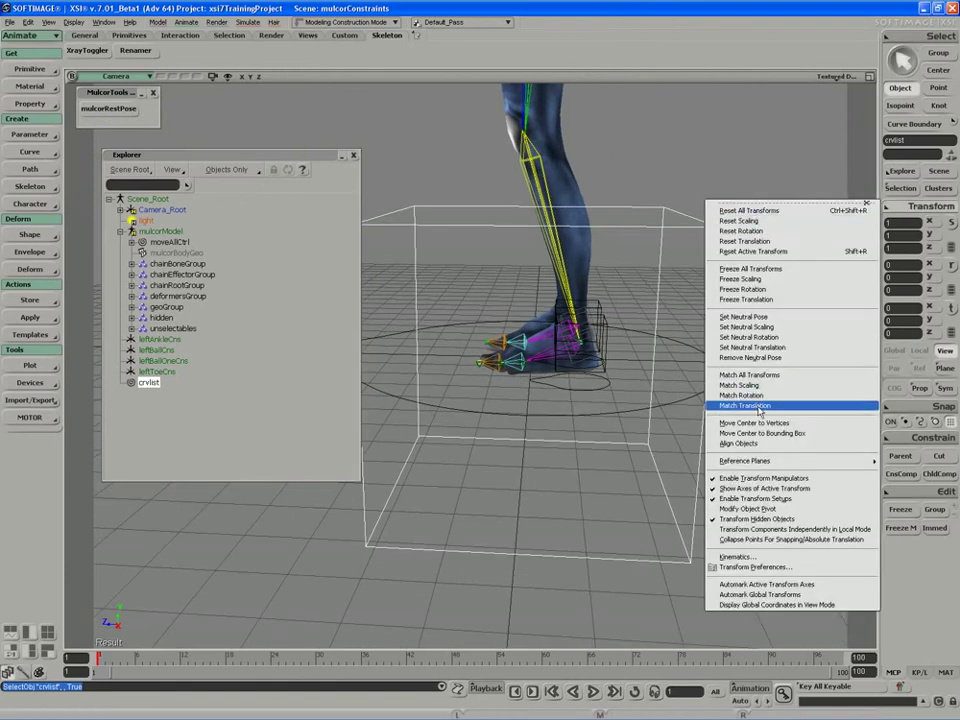
click(759, 408)
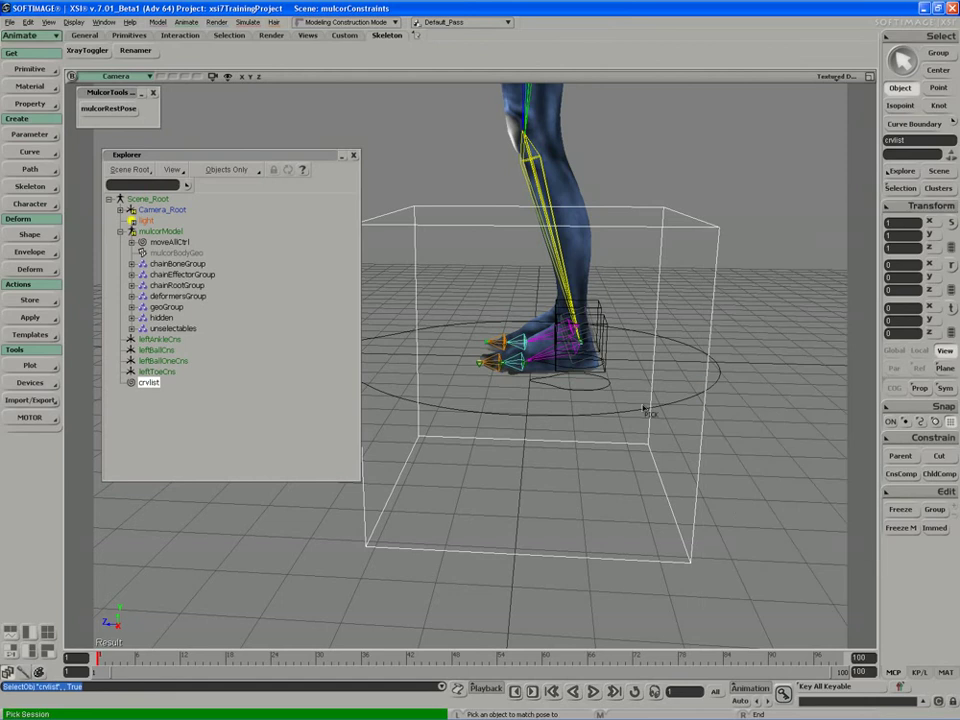
key(s)
middle_drag(645, 410, 460, 422)
drag(460, 422, 497, 422)
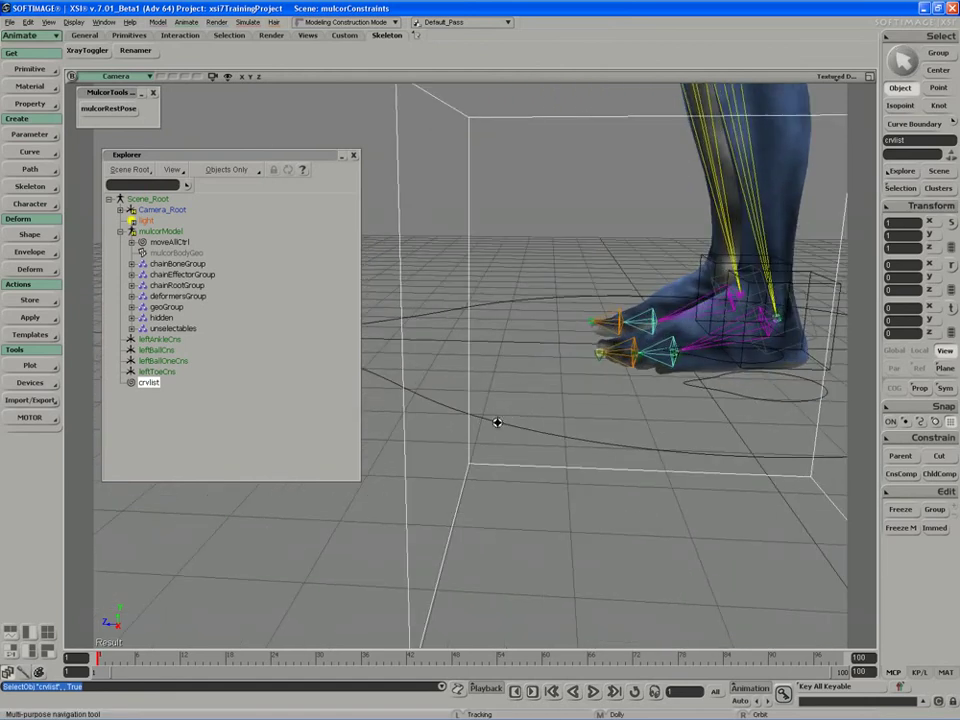
click(603, 378)
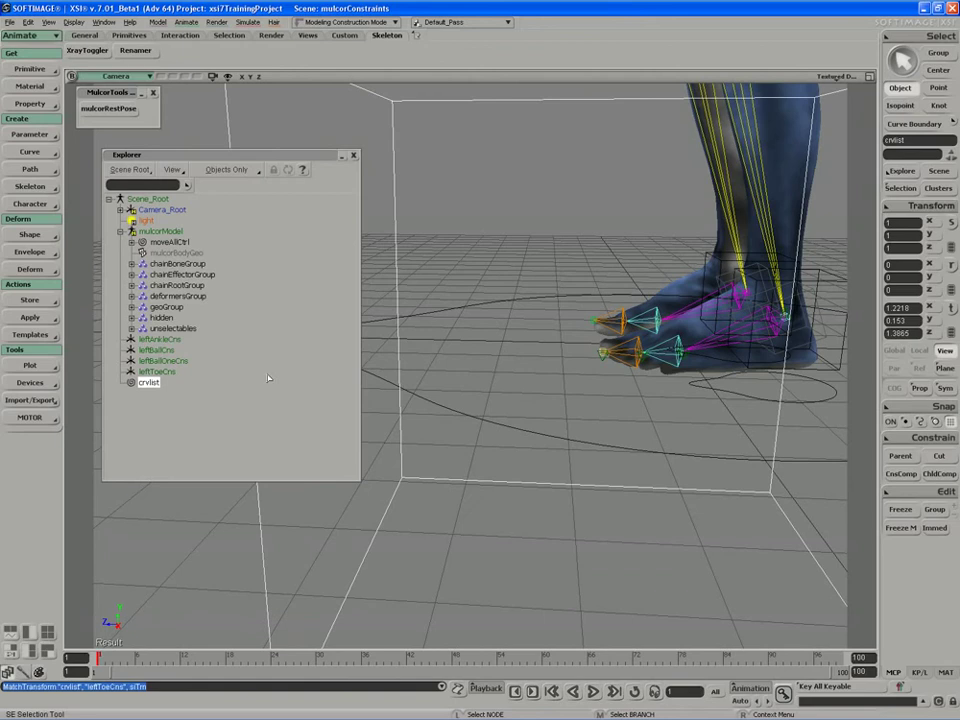
Scale the crvlist box curve down uniformly to about 0.023 so it fits closely around the toe null
key(x)
drag(598, 377, 490, 403)
key(s)
middle_drag(647, 373, 585, 398)
drag(640, 390, 561, 386)
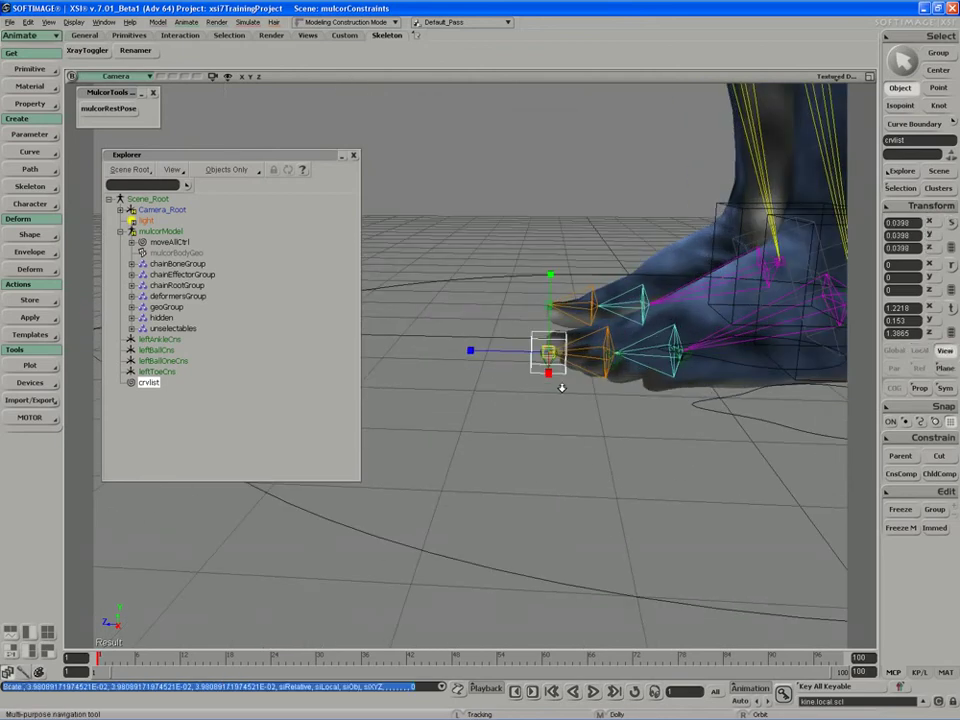
middle_drag(561, 386, 518, 390)
drag(583, 345, 553, 347)
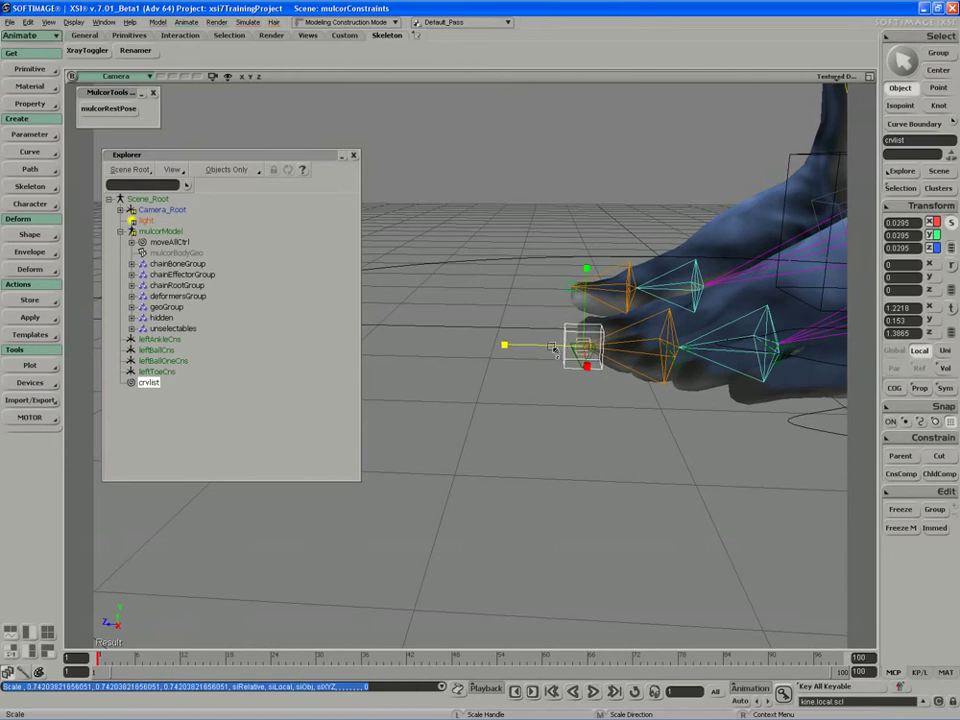
key(s)
middle_drag(612, 345, 557, 343)
drag(636, 345, 552, 334)
middle_drag(552, 334, 545, 330)
drag(545, 330, 519, 327)
Freeze the scaling of the crvlist box curve
click(903, 207)
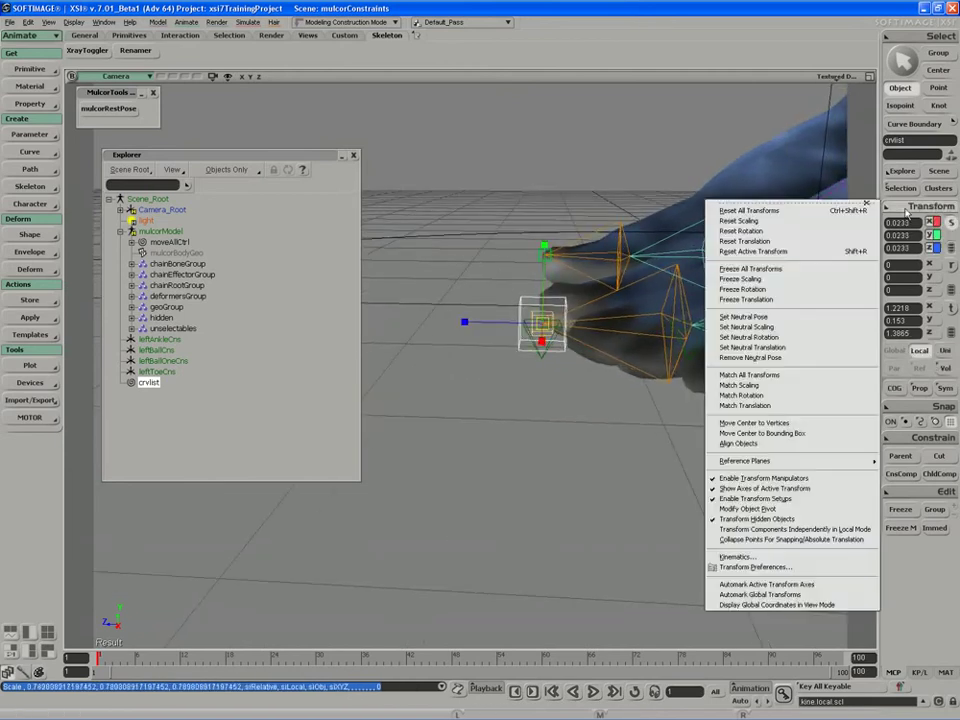
click(797, 279)
key(s)
middle_drag(540, 390, 613, 373)
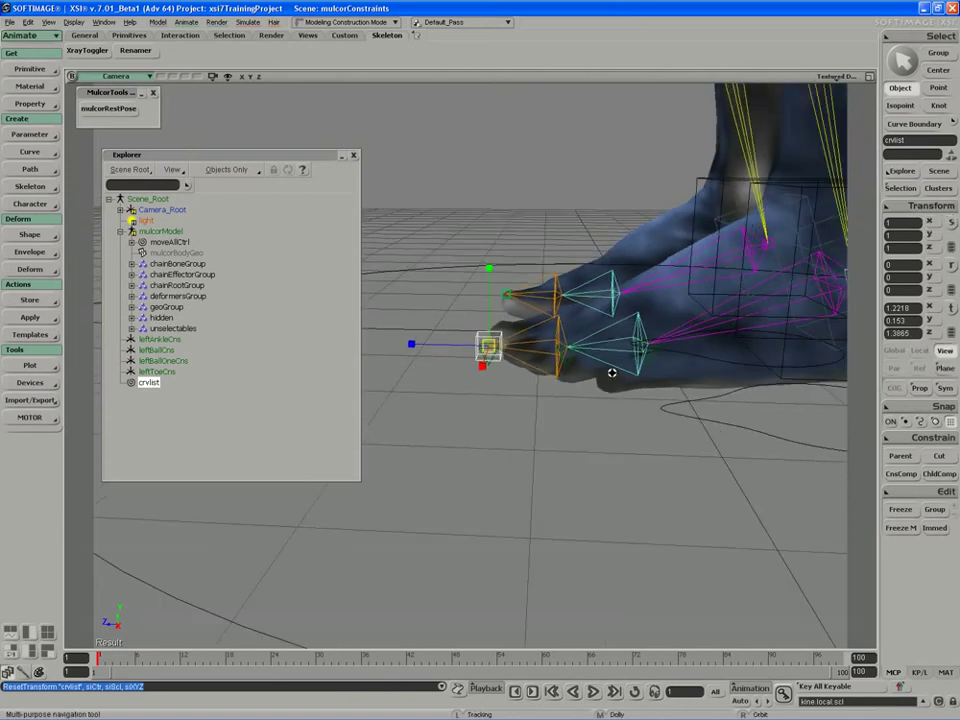
Duplicate the crvlist box curve four times in place, giving crvlist1 through crvlist4
key(space)
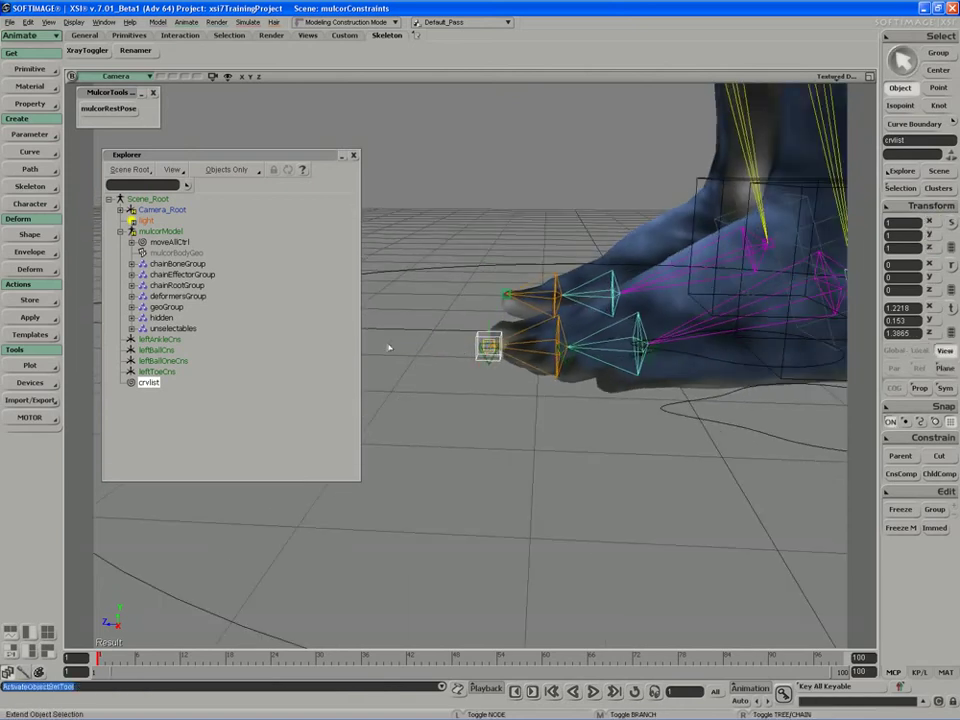
key(ctrl+d)
key(ctrl+d)
key(ctrl+d)
key(ctrl+d)
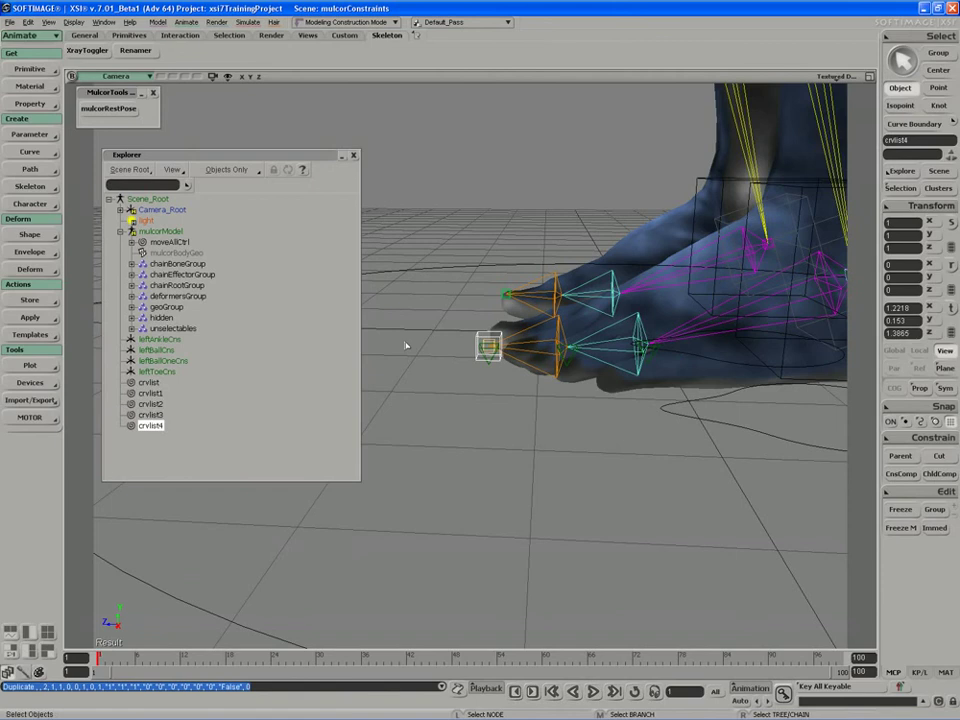
Match the translation of box curve crvlist1 to the leftBallOneCns null
right_drag(469, 388, 450, 397)
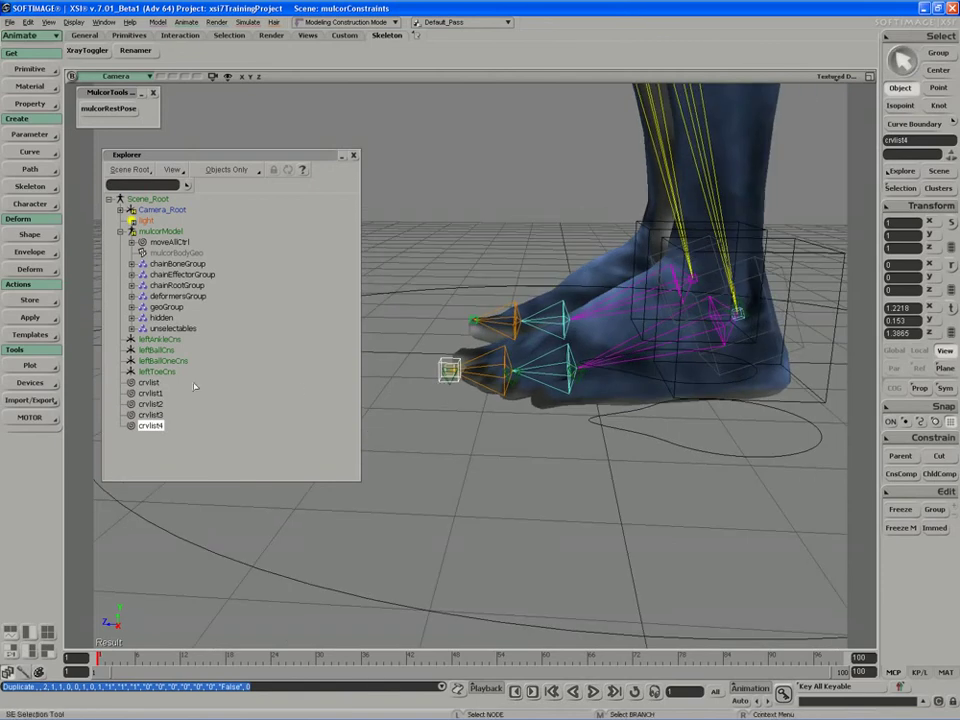
click(150, 393)
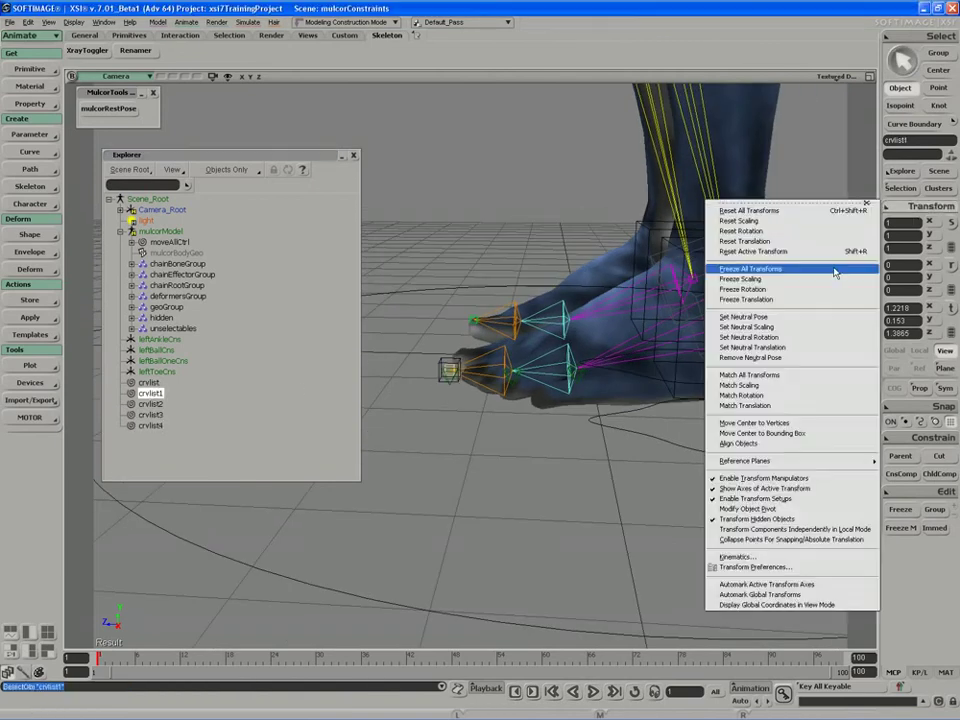
click(918, 205)
click(770, 405)
click(512, 372)
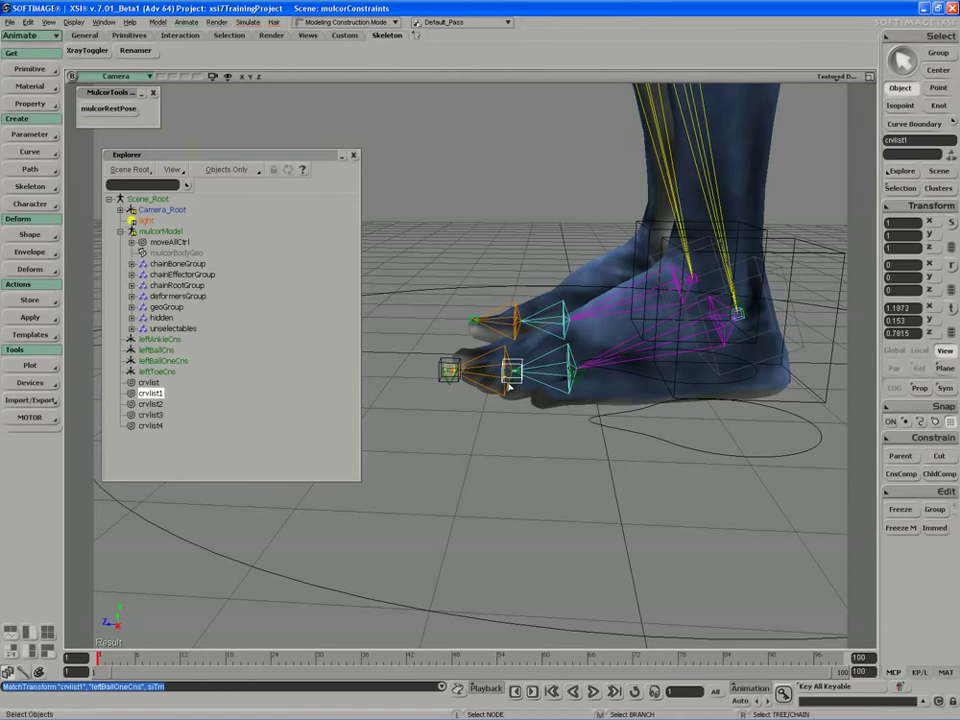
Match the translation of box curve crvlist2 to the leftBallCns null
click(144, 404)
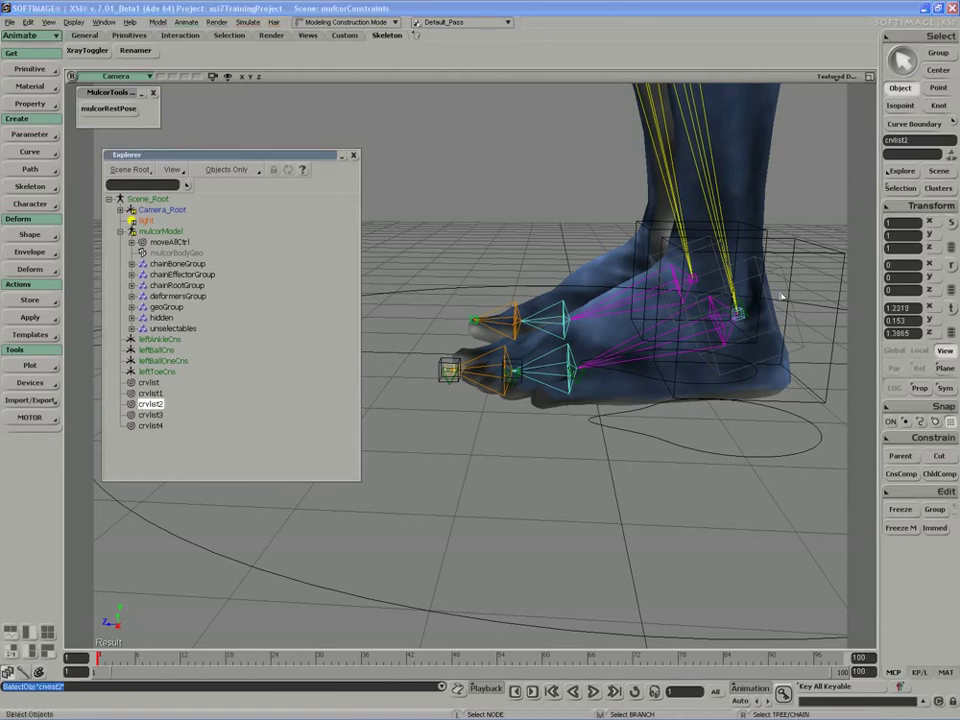
middle_click(918, 205)
click(577, 382)
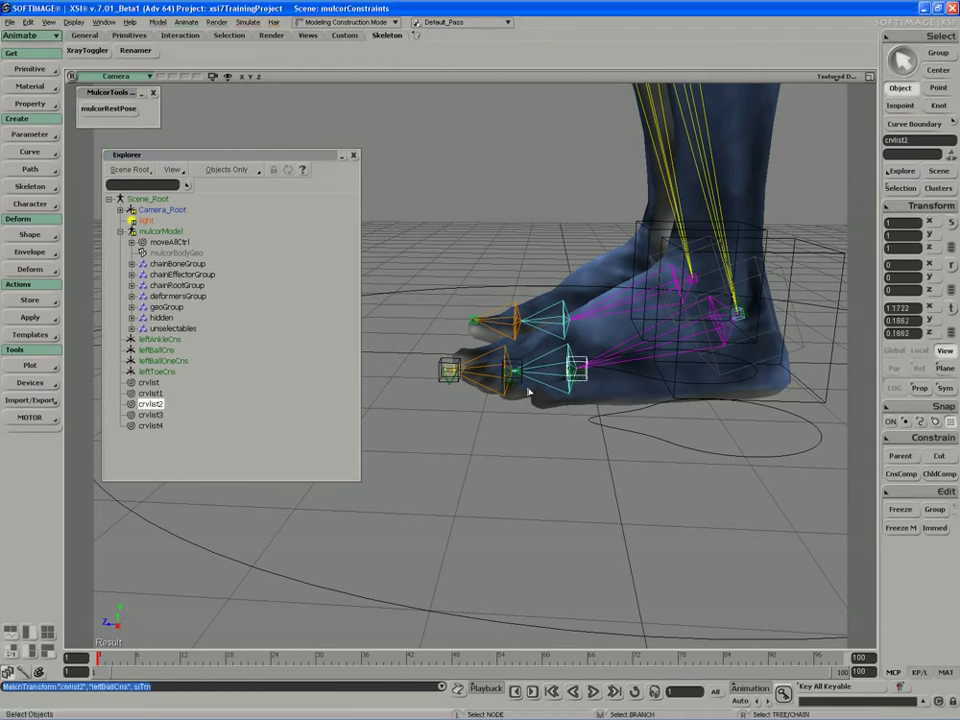
Match the translation of box curve crvlist3 to the leftAnkleCns null
click(151, 414)
key(period)
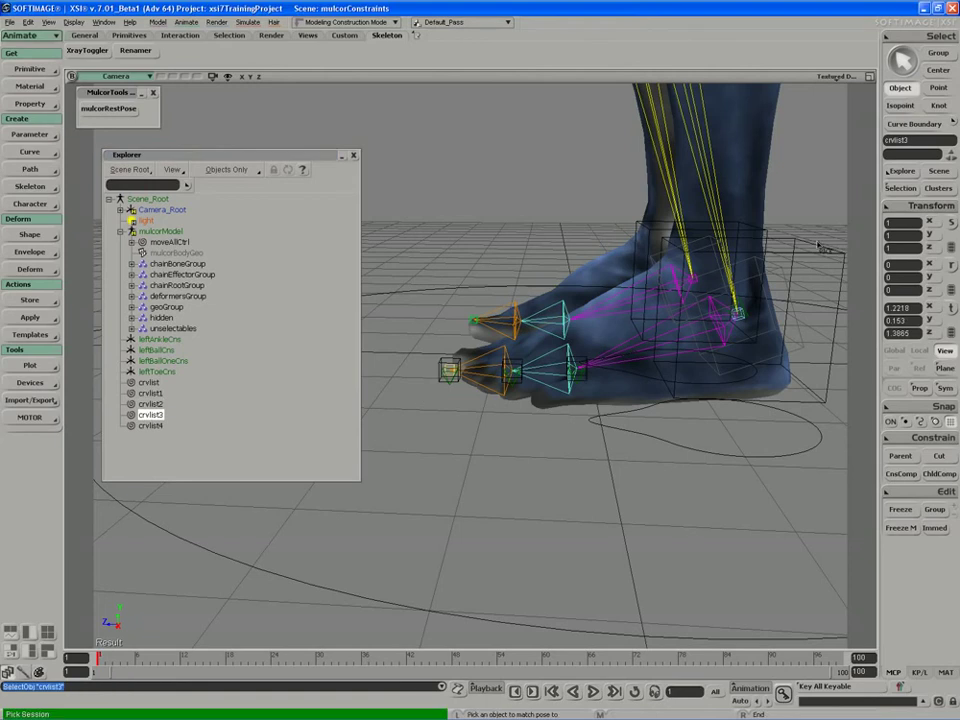
click(738, 313)
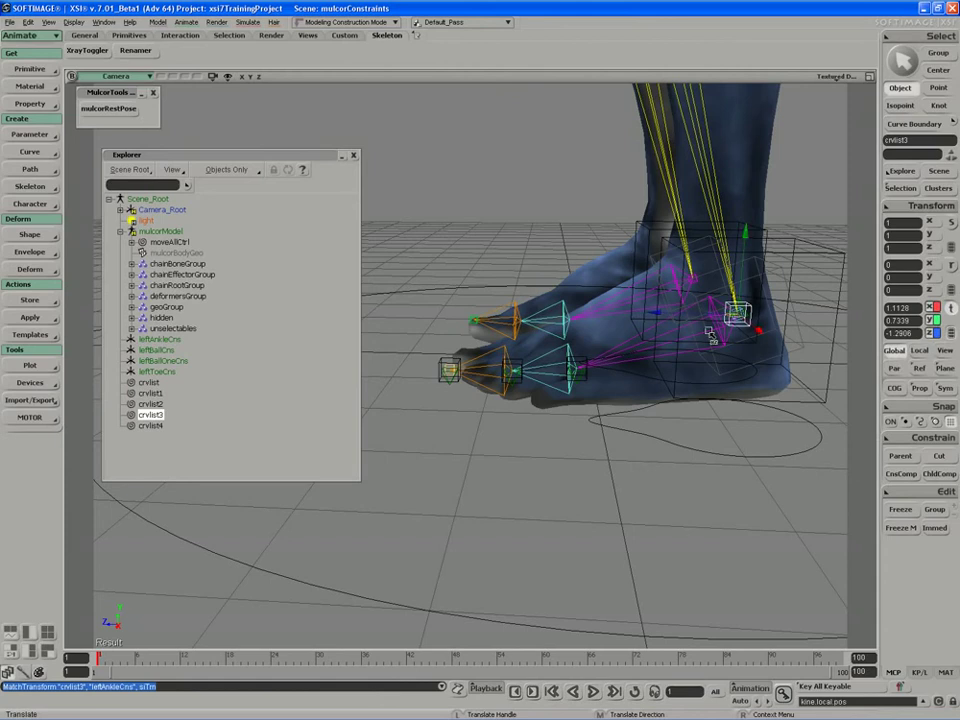
key(c)
key(space)
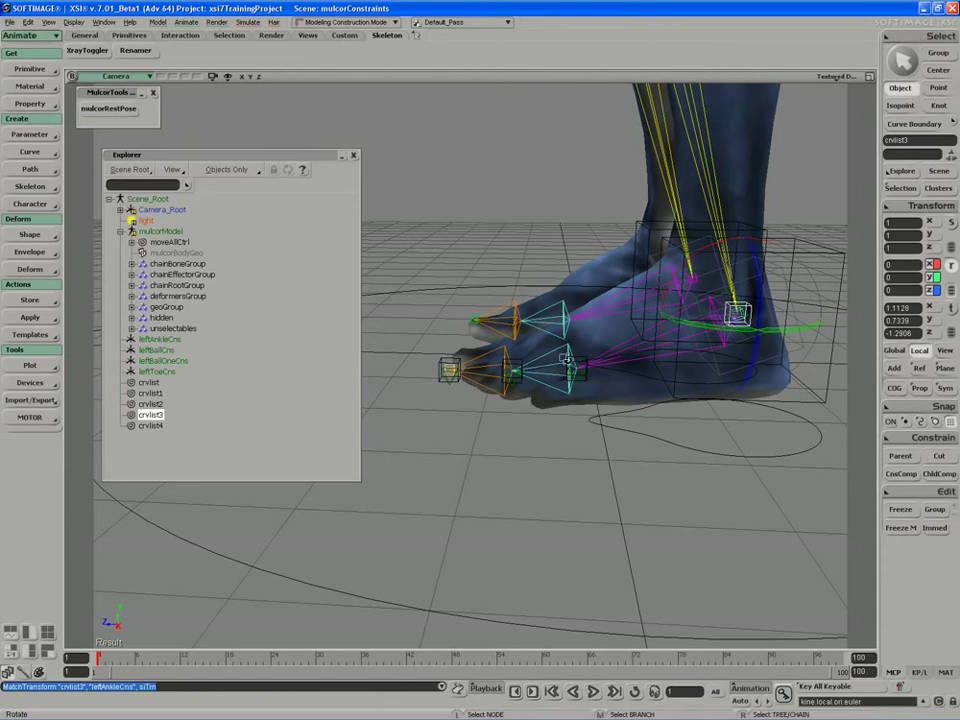
Select crvlist4 at the toe and move it back along global Z to the heel, at about -1.69
key(s)
drag(552, 326, 500, 349)
key(space)
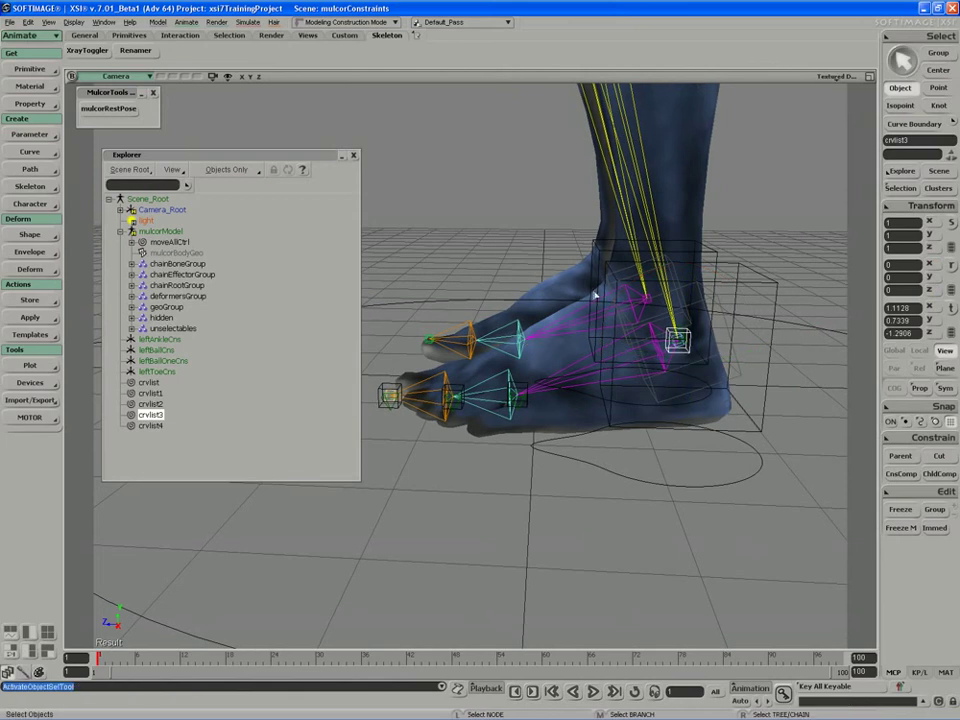
click(388, 396)
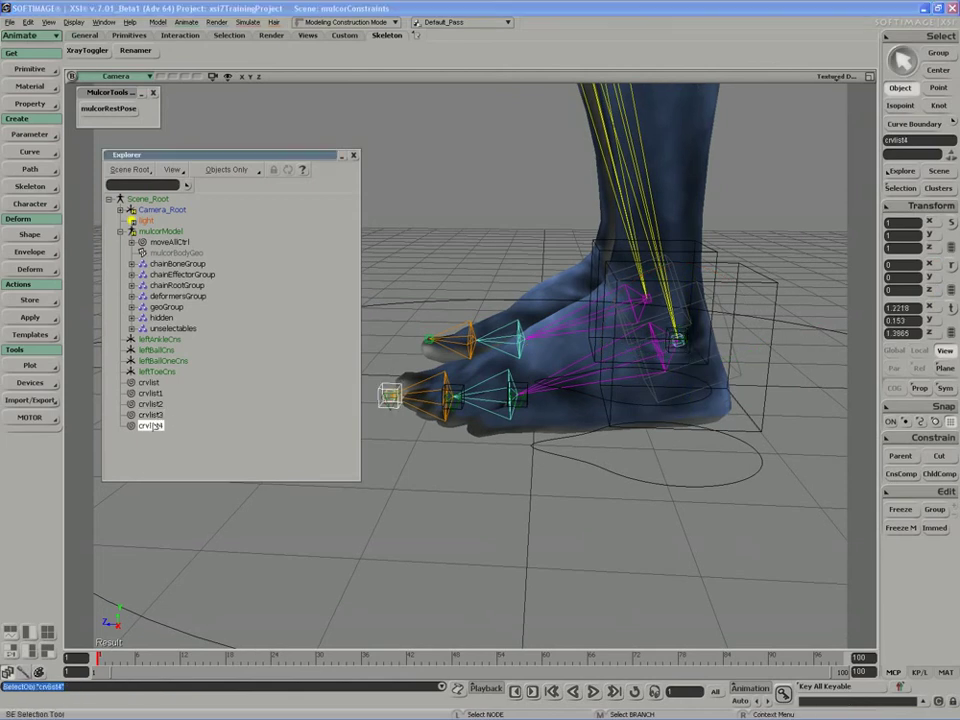
key(v)
drag(373, 397, 703, 400)
key(s)
right_drag(700, 400, 632, 399)
Fine-tune crvlist4 at the back of the heel to about 0.07 in Y and -1.76 in Z
key(v)
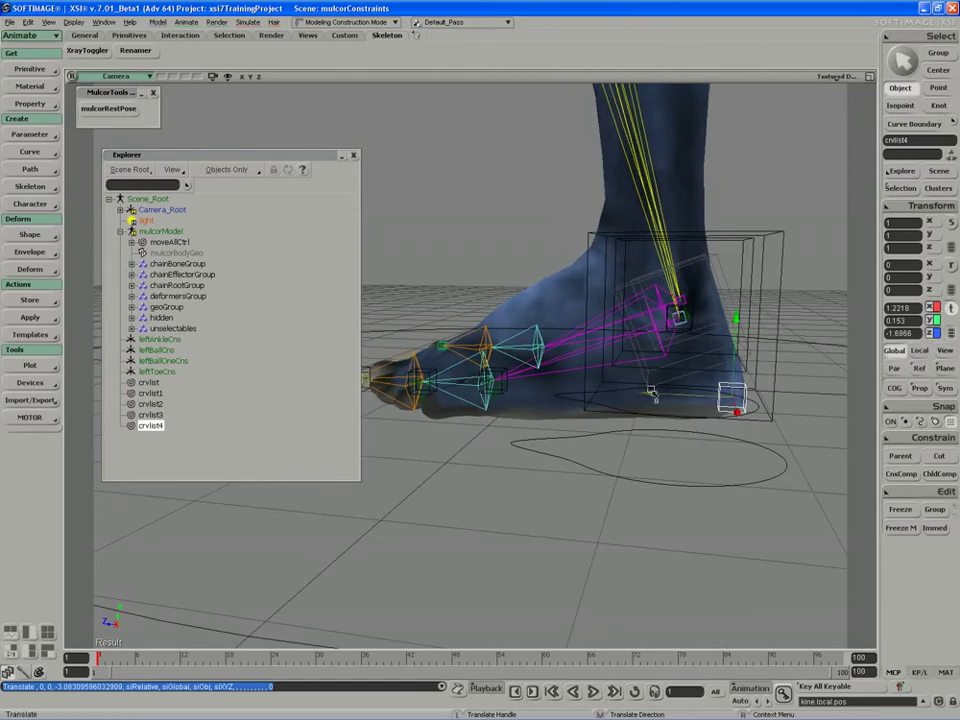
drag(649, 391, 655, 393)
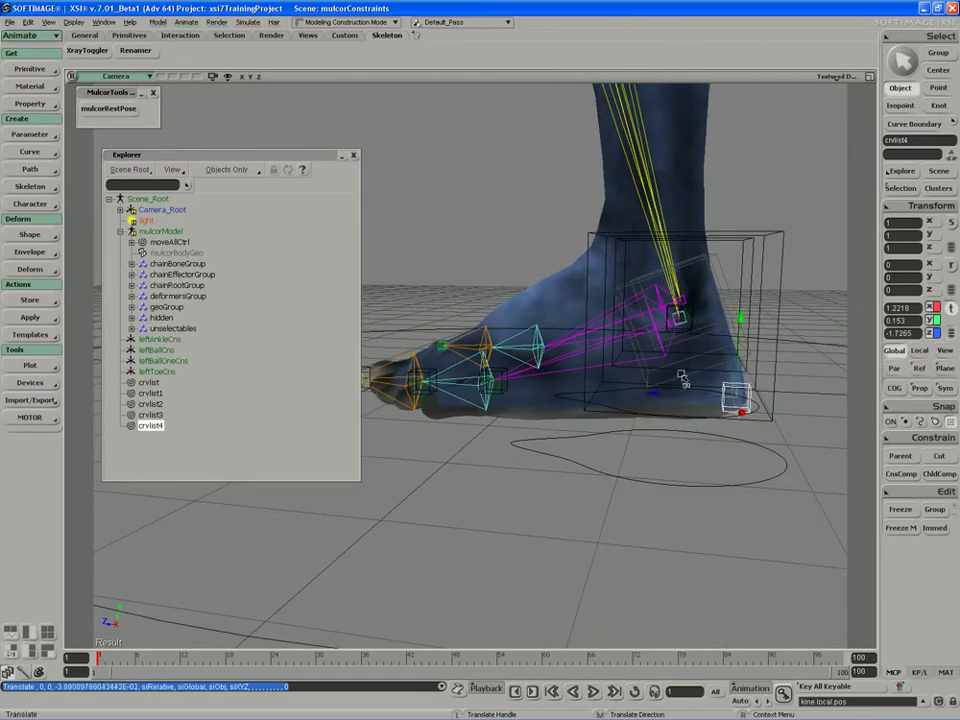
drag(692, 355, 693, 366)
key(s)
right_drag(693, 366, 691, 360)
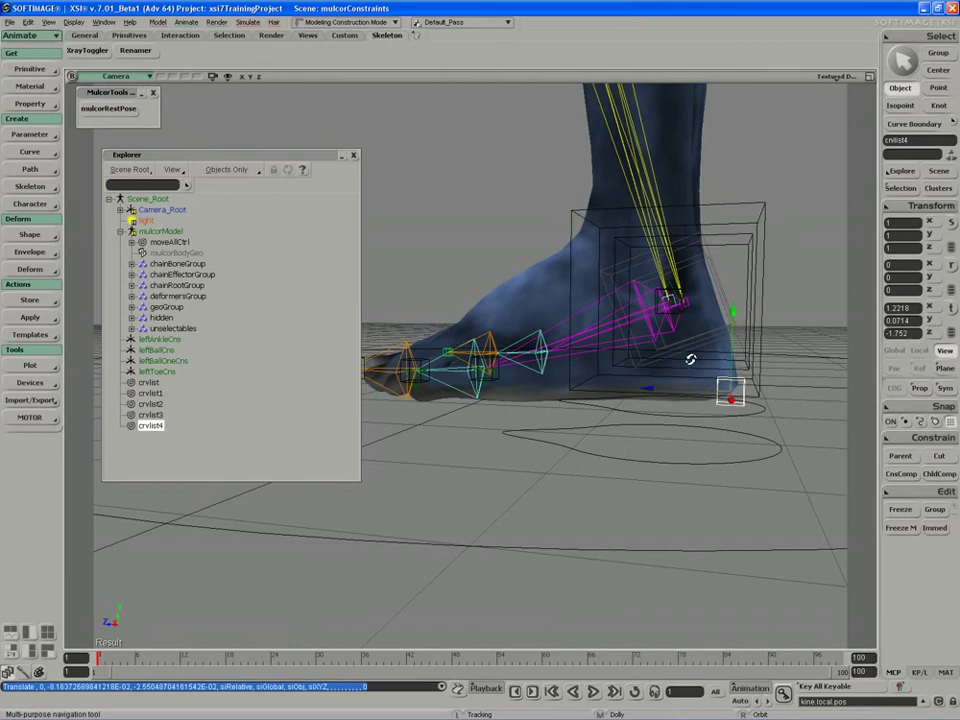
drag(692, 360, 698, 363)
key(s)
right_drag(698, 363, 640, 378)
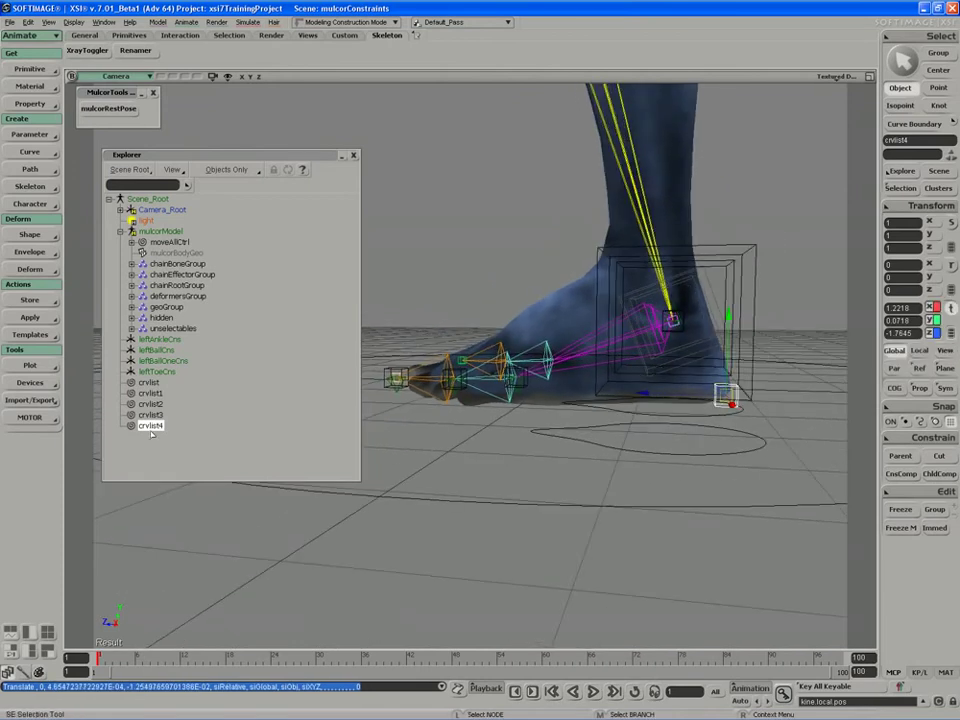
Rename crvlist4 as leftHeelCtrl and crvlist3 as leftAnkleCtrl
double_click(150, 425)
text(leftHeel)
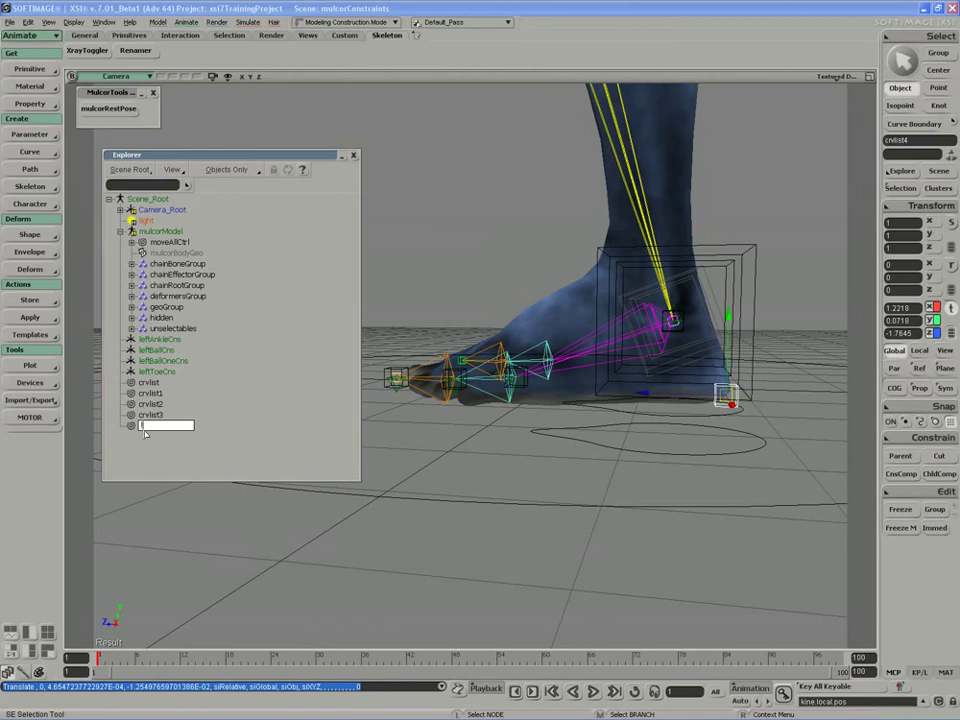
text(Ctrl)
key(Return)
key(Up)
key(F2)
text(leftAnkleC)
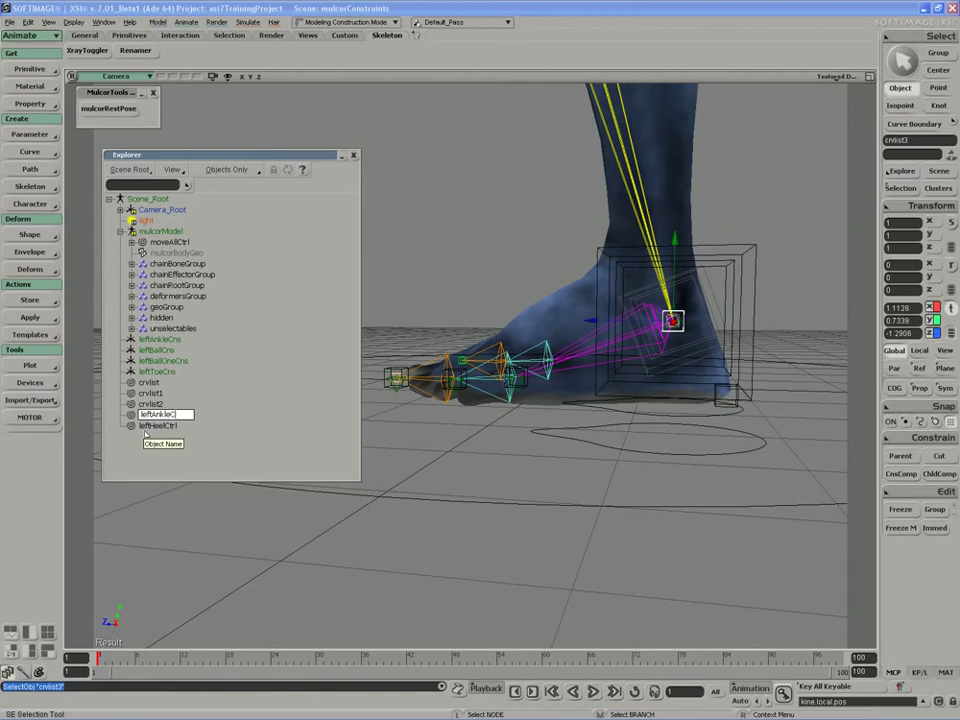
text(trl)
key(Return)
Rename crvlist2 as leftBallCtrl and crvlist1 as leftBallOneCtrl
key(Up)
key(F2)
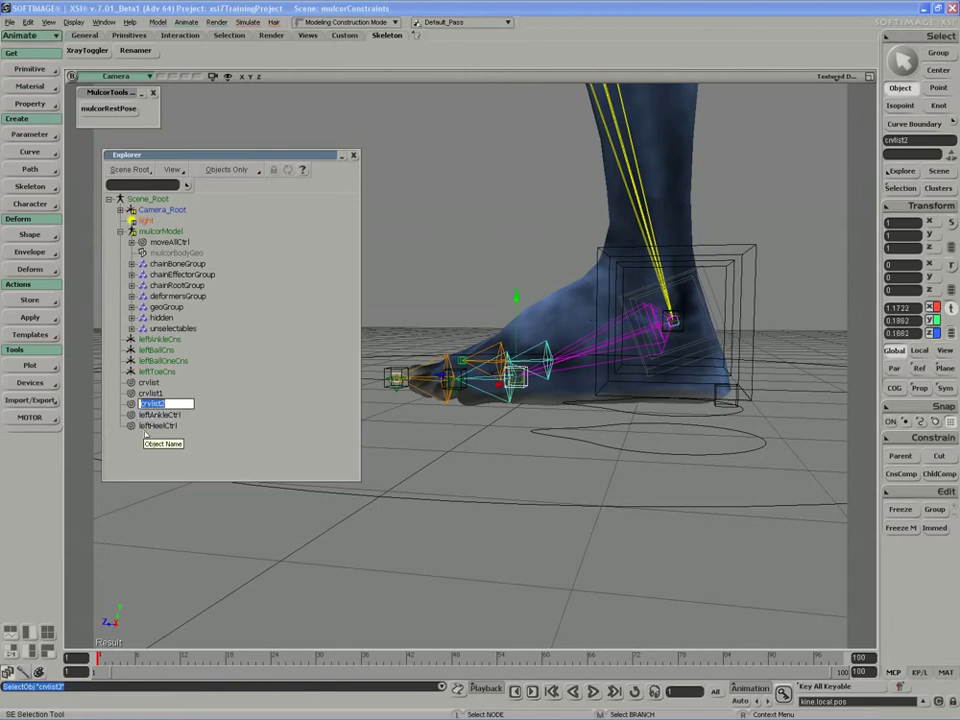
text(leftBallCtrl)
key(Return)
key(Up)
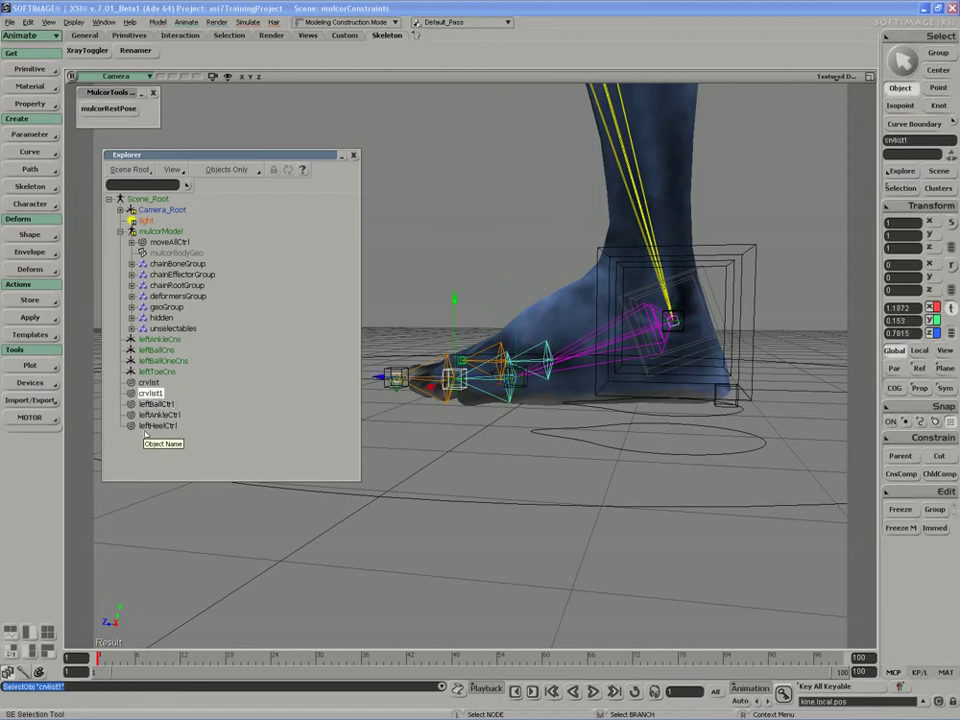
key(F2)
text(leftBallOneCtrl)
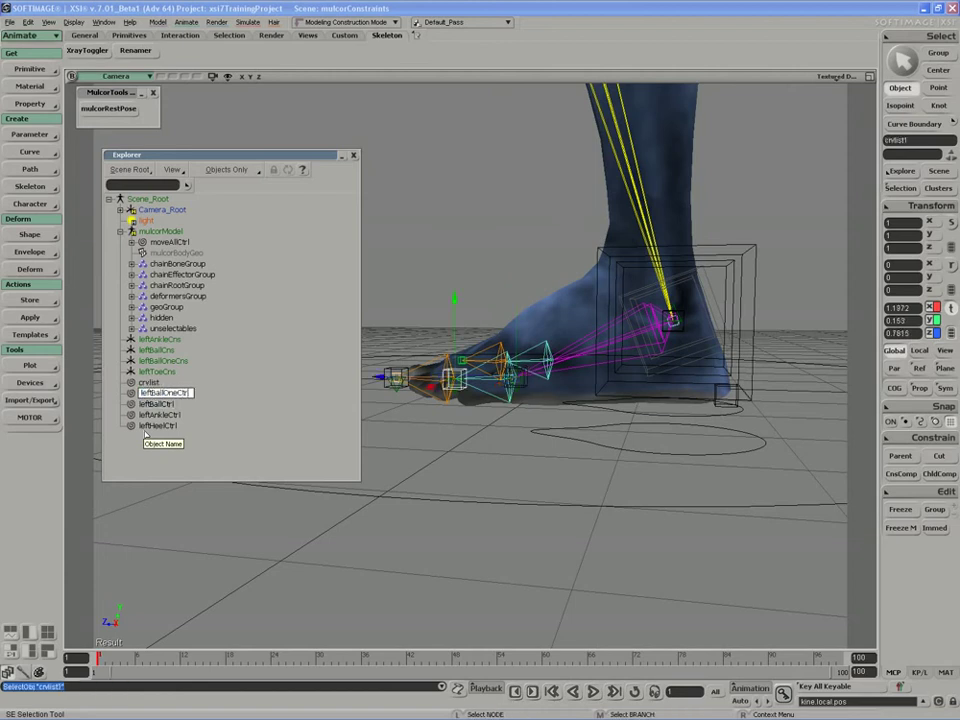
key(Return)
Rename the toe box curve crvlist as leftToeCtrl
key(Up)
key(F2)
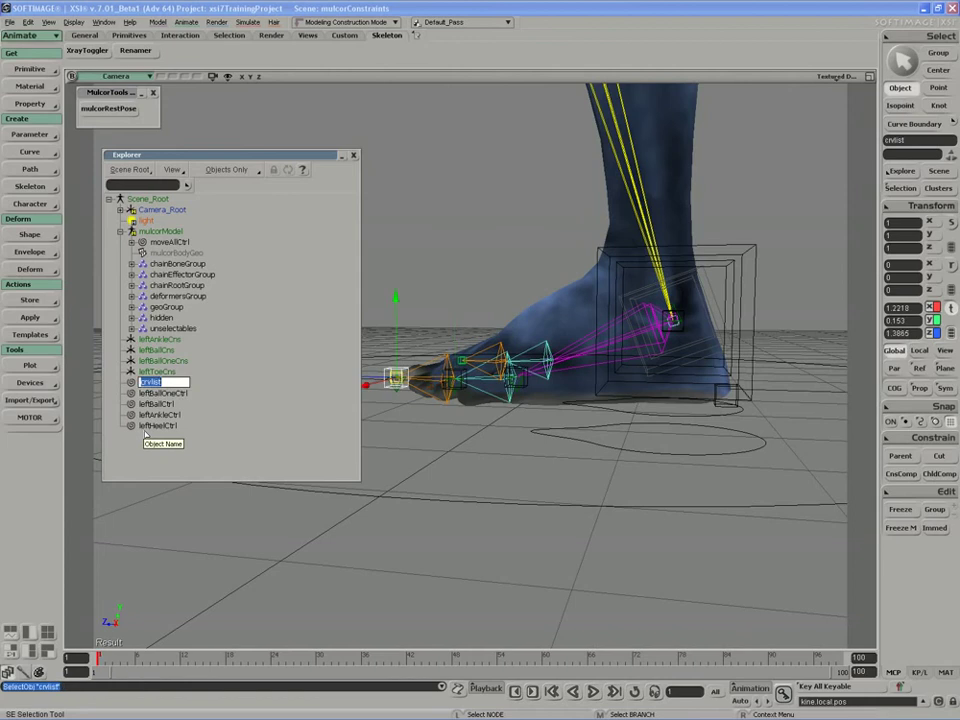
text(leftToeCtrl)
key(Return)
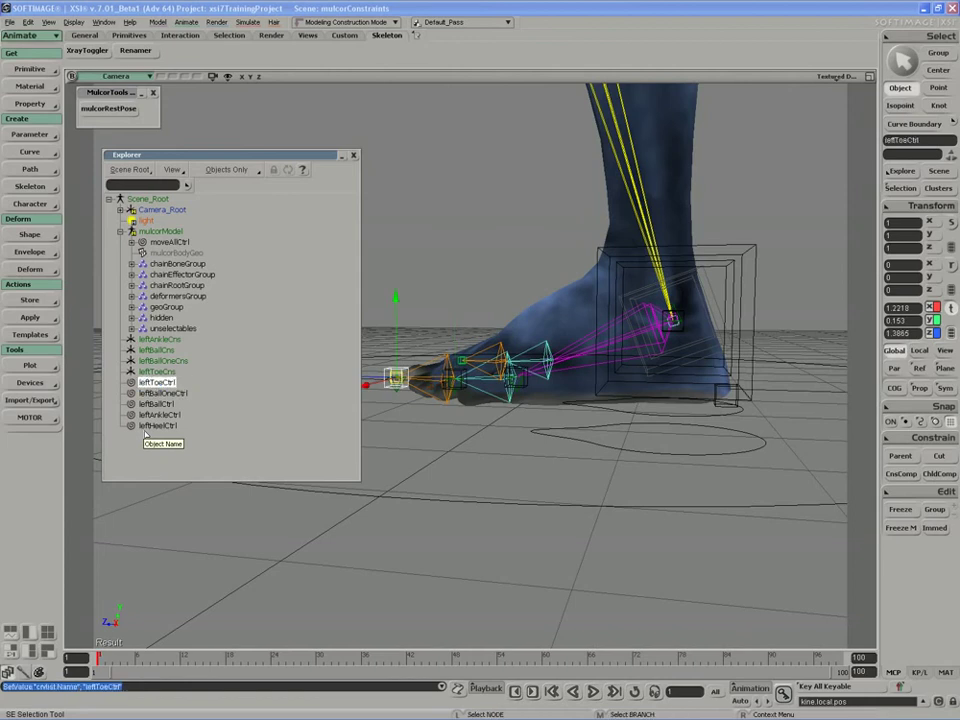
Try rotating leftHeelCtrl about its local X axis to test the heel pivot
click(491, 497)
key(s)
right_drag(491, 497, 495, 446)
key(c)
click(705, 408)
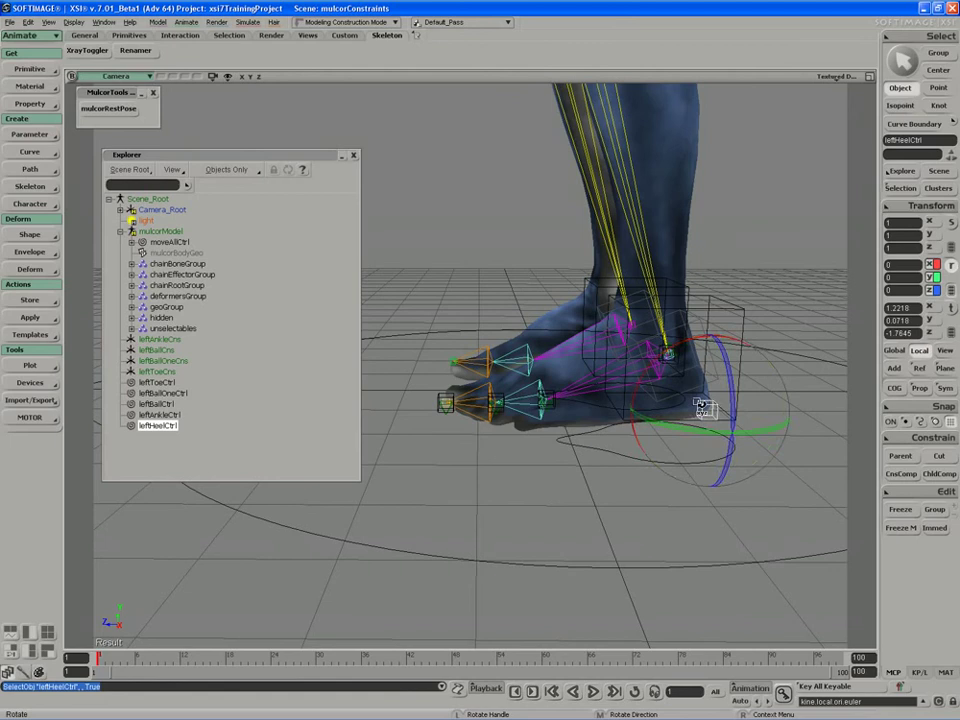
drag(705, 408, 706, 408)
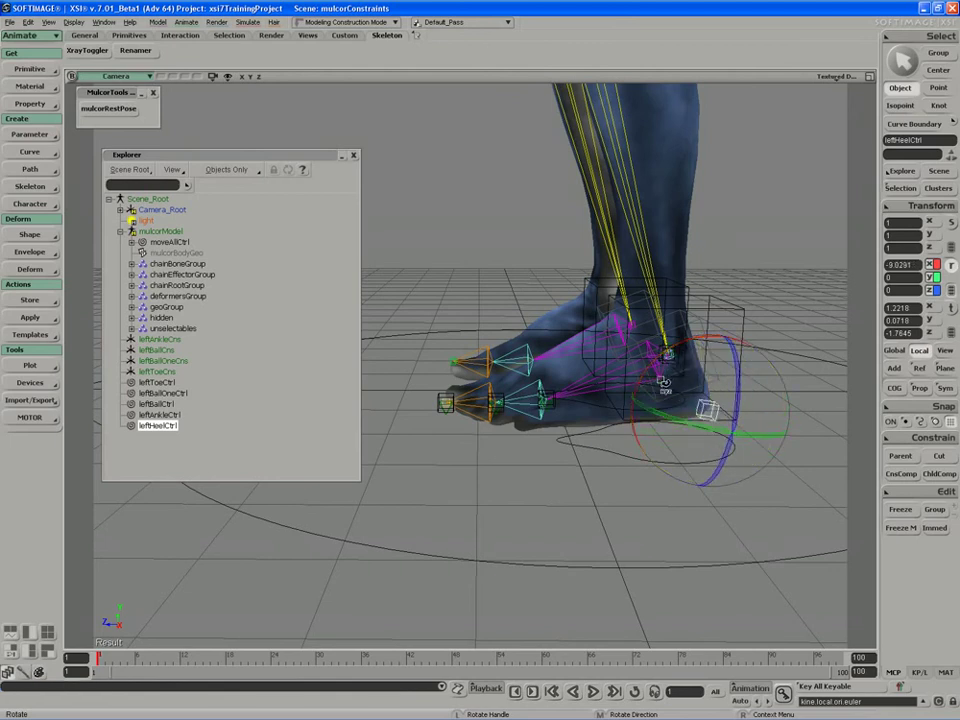
key(space)
Parent leftToeCtrl under leftHeelCtrl in the scene hierarchy
click(445, 402)
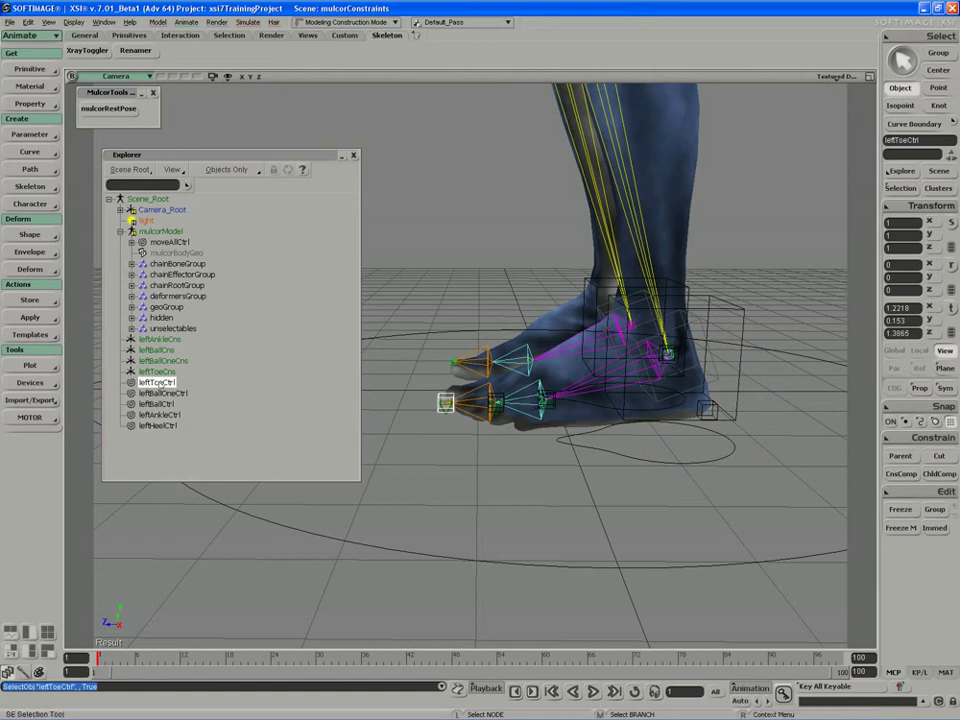
drag(155, 383, 157, 427)
Test-rotate leftHeelCtrl about its local X axis to check how its child control follows, and undo the rotation
click(162, 416)
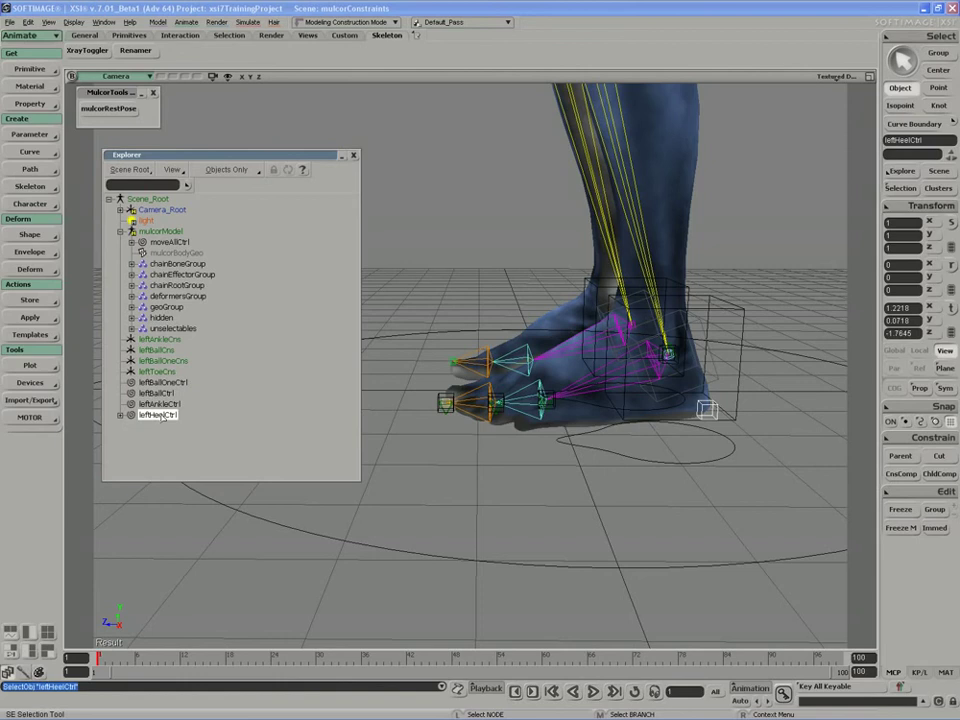
key(c)
mouse_move(650, 379)
mouse_down()
mouse_move(662, 363)
mouse_move(649, 385)
mouse_up()
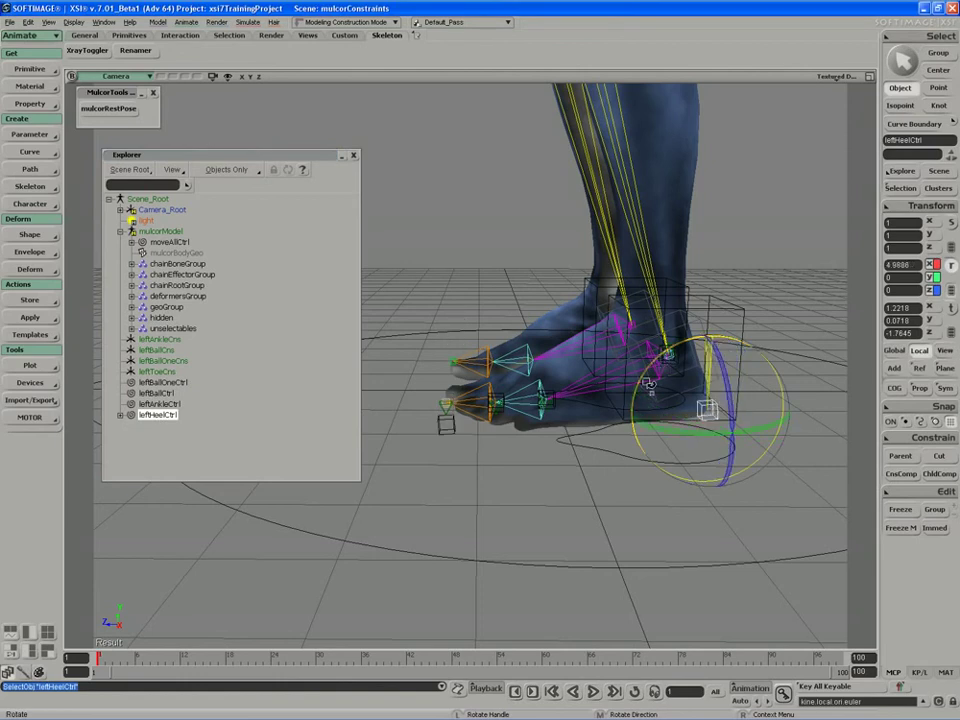
key(ctrl+z)
key(space)
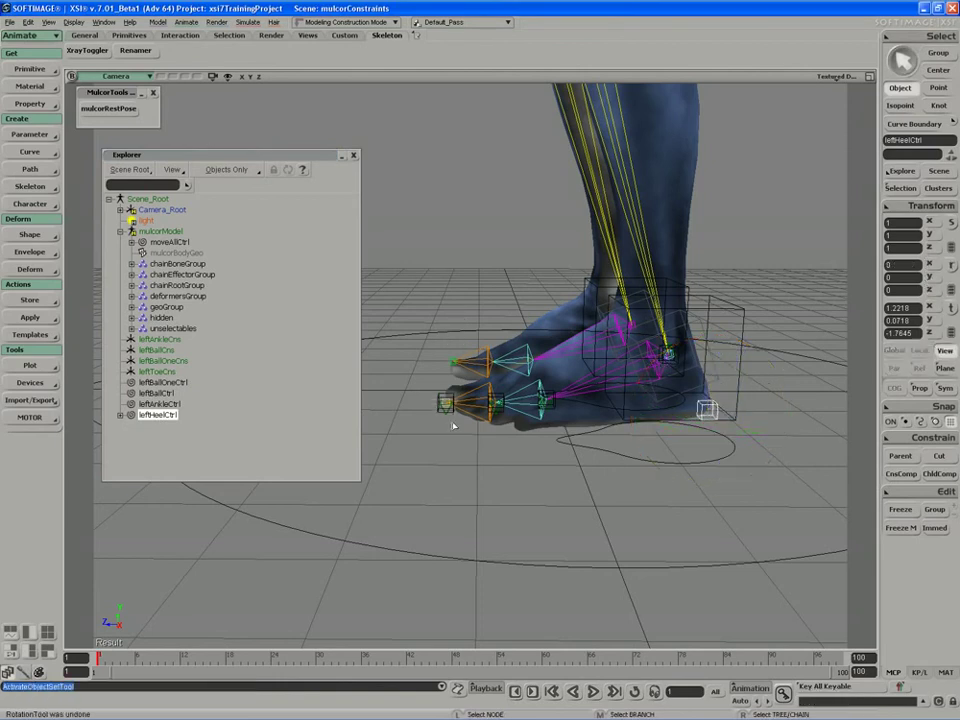
Parent the leftToeCns null under leftHeelCtrl and expand leftHeelCtrl in the scene hierarchy
key(s)
middle_drag(453, 426, 432, 428)
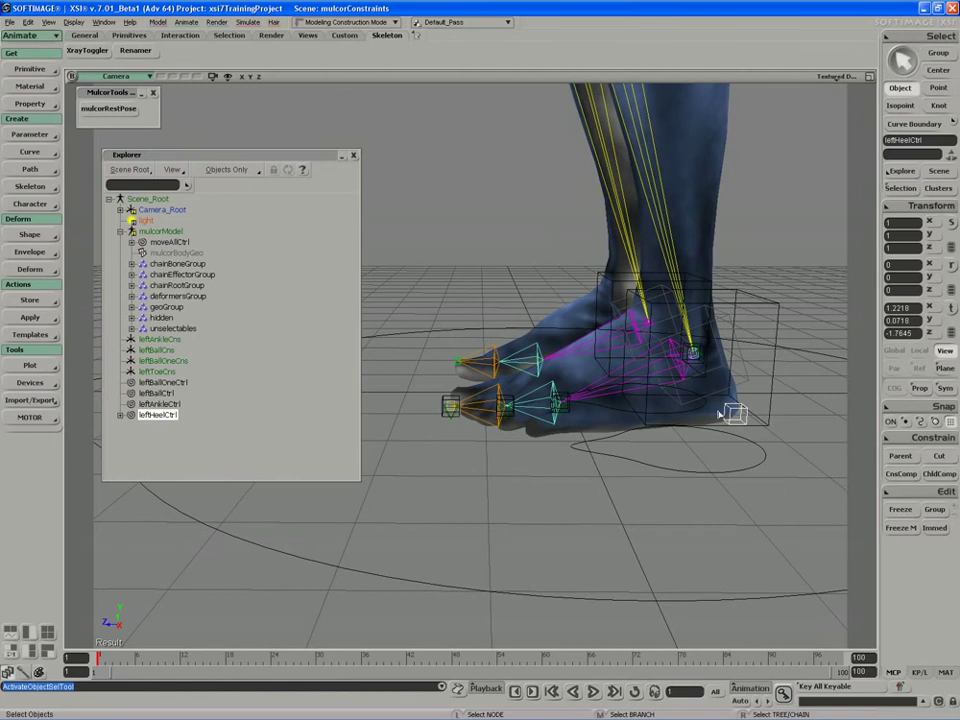
click(449, 417)
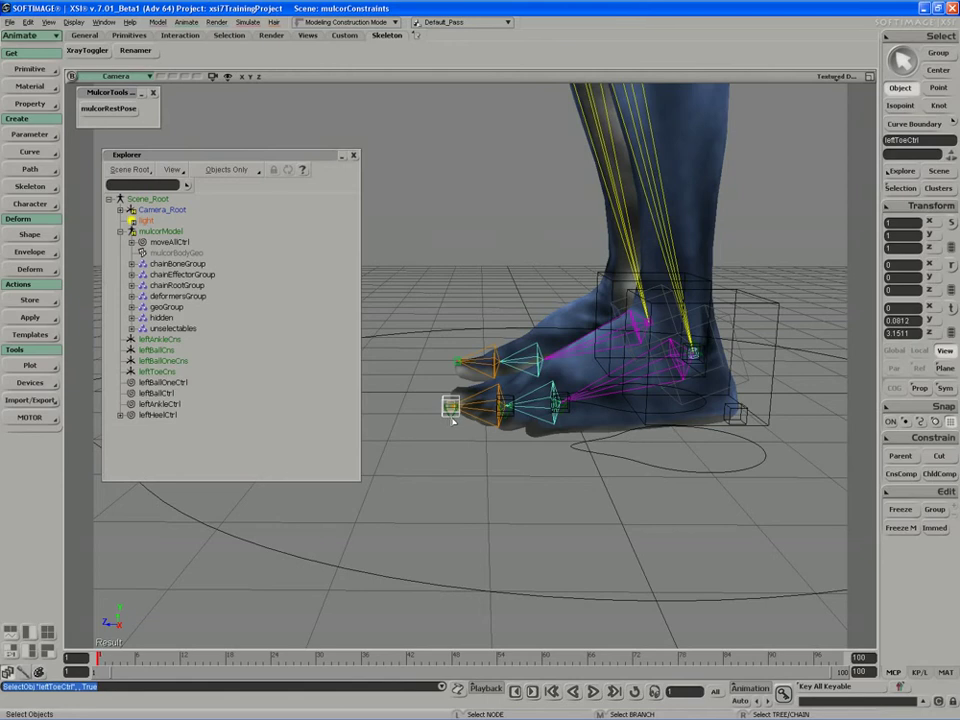
click(450, 412)
key(s)
middle_drag(450, 415, 431, 422)
drag(431, 422, 440, 419)
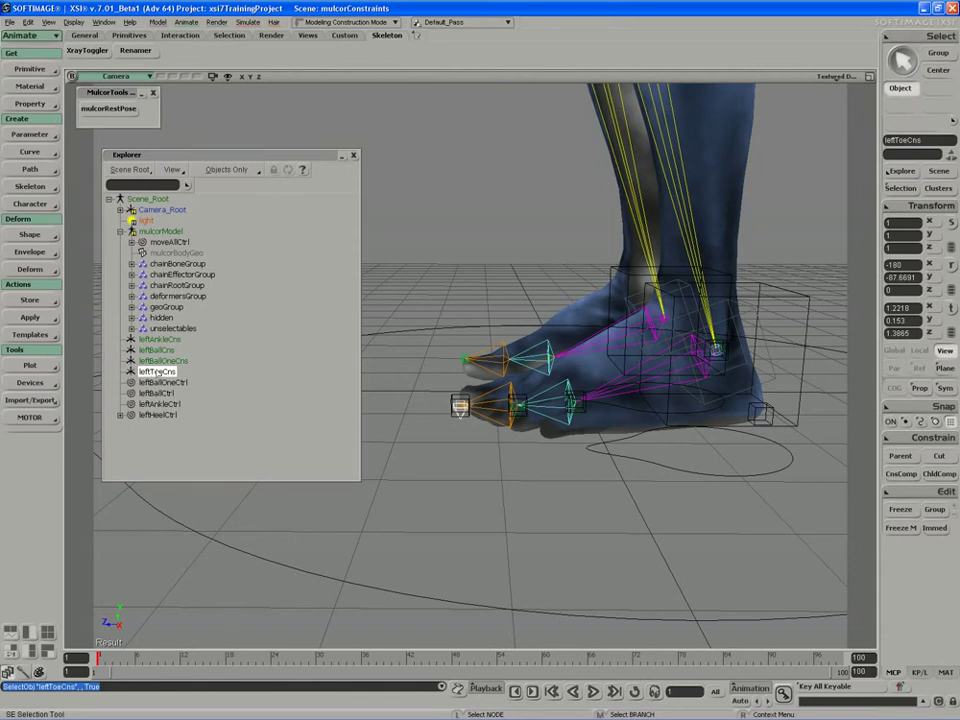
drag(156, 372, 158, 413)
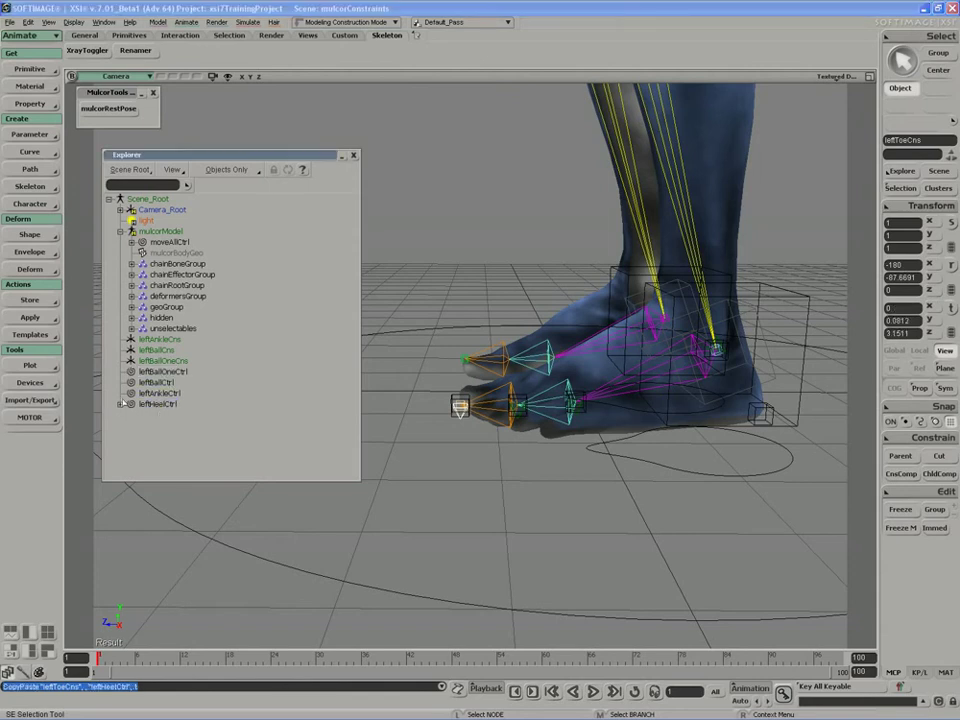
click(120, 404)
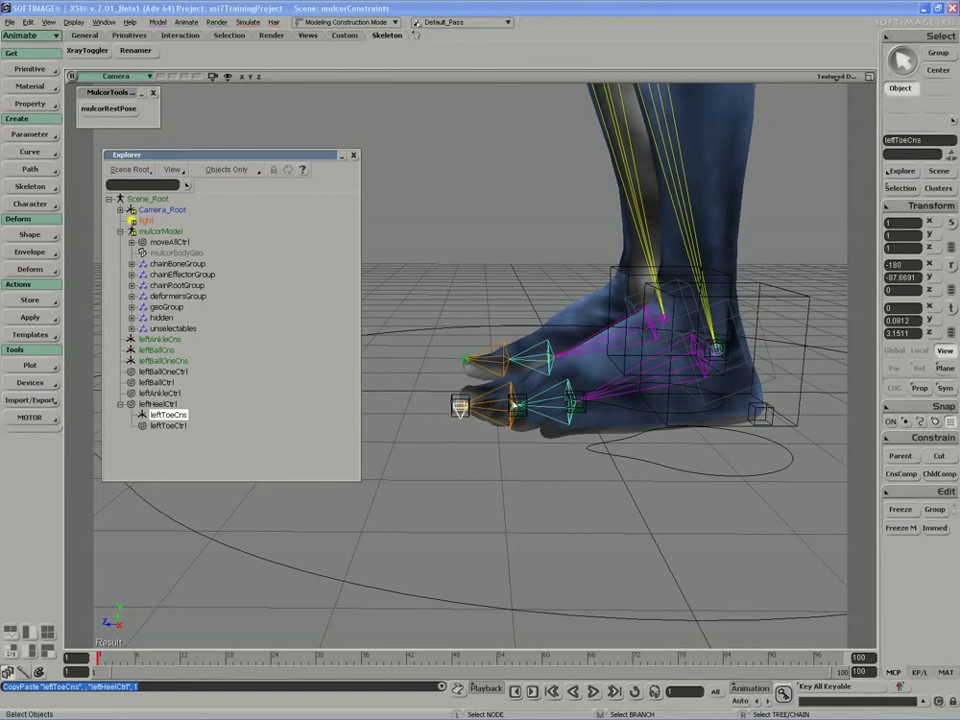
Parent leftBallOneCtrl under leftToeCtrl in the scene hierarchy
click(467, 416)
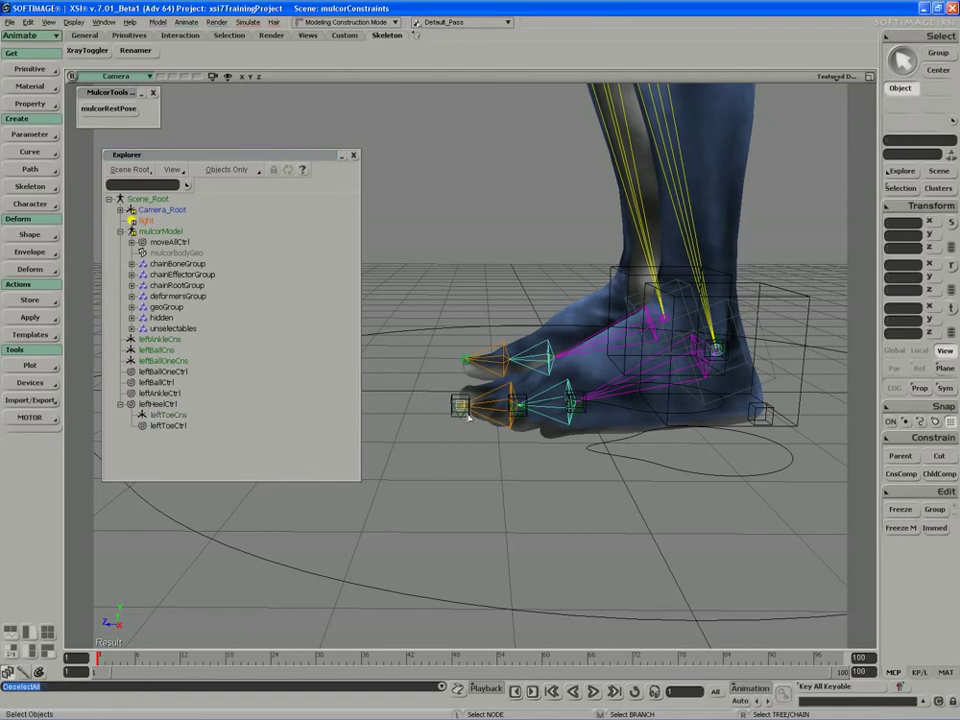
click(468, 417)
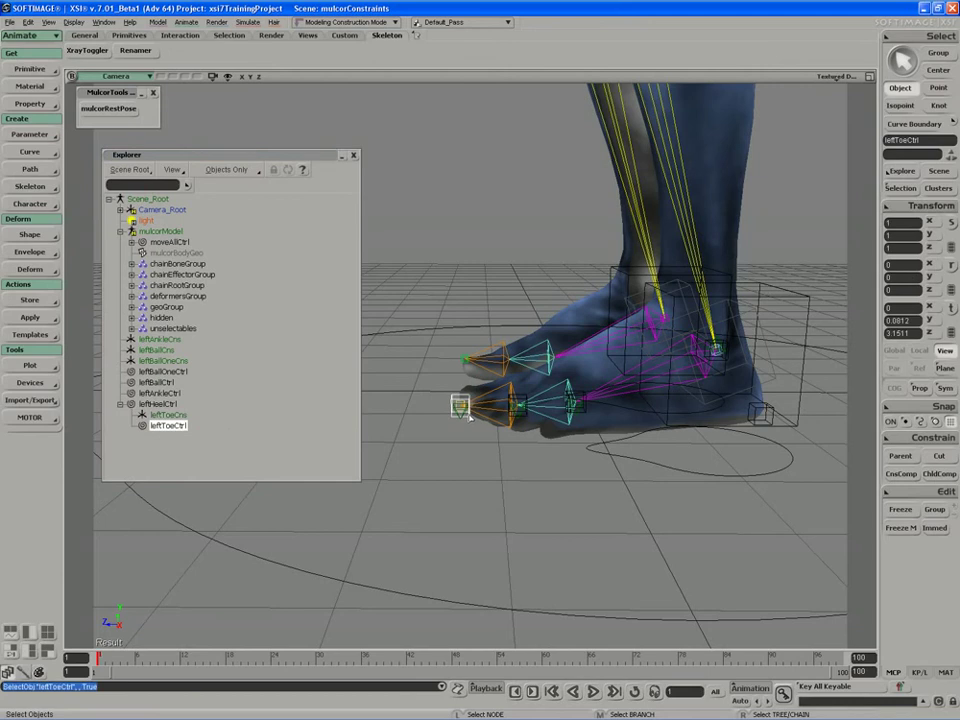
click(152, 372)
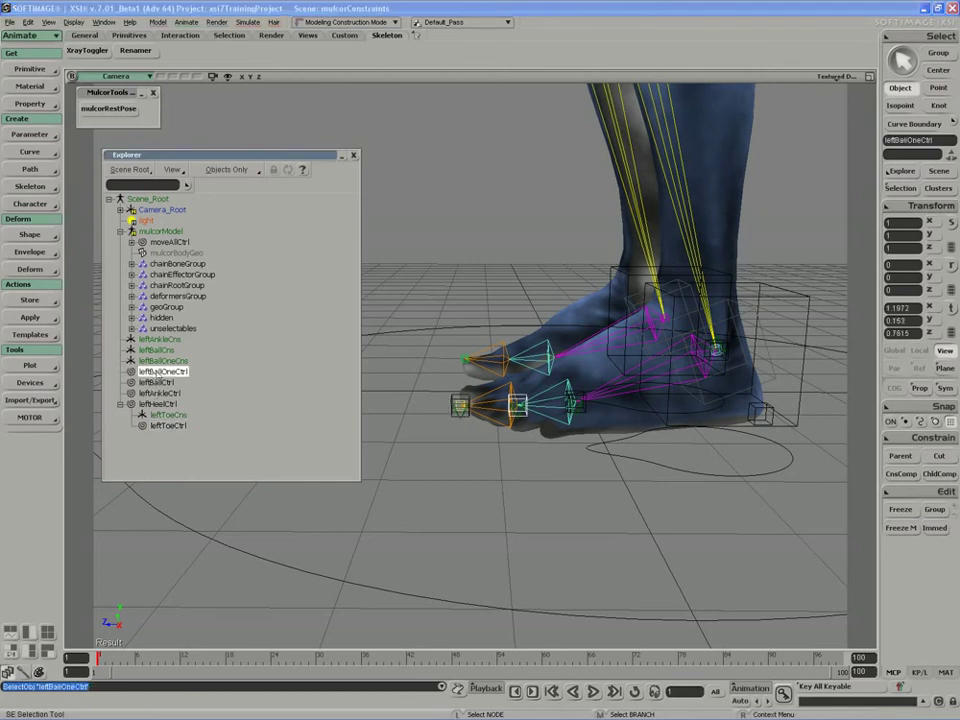
drag(152, 372, 166, 427)
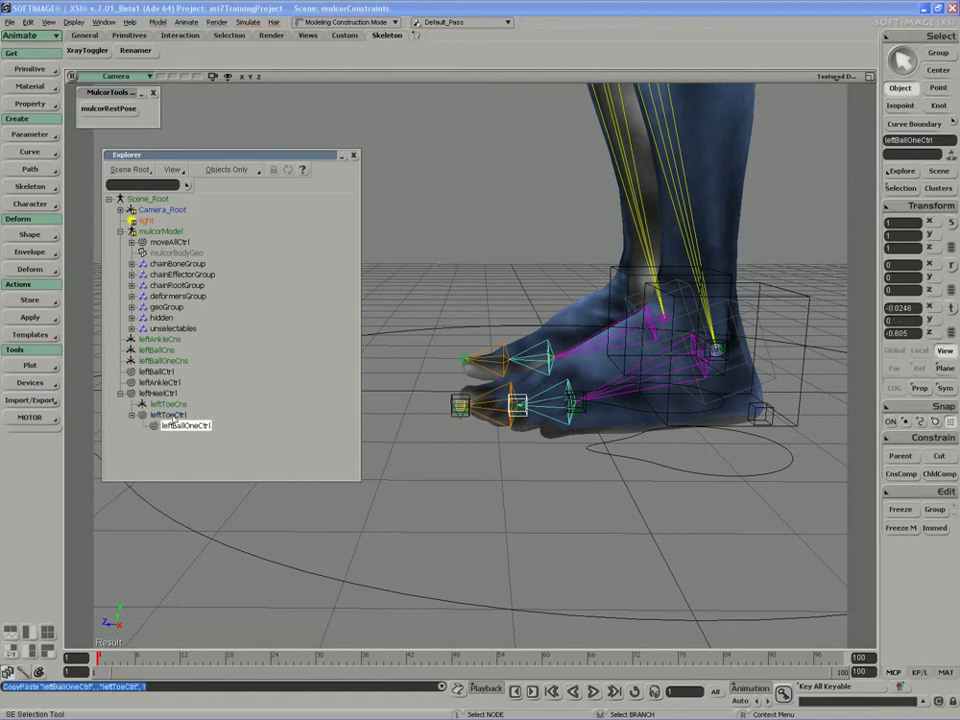
Test-rotate leftToeCtrl about its local X axis and undo the rotation
click(168, 414)
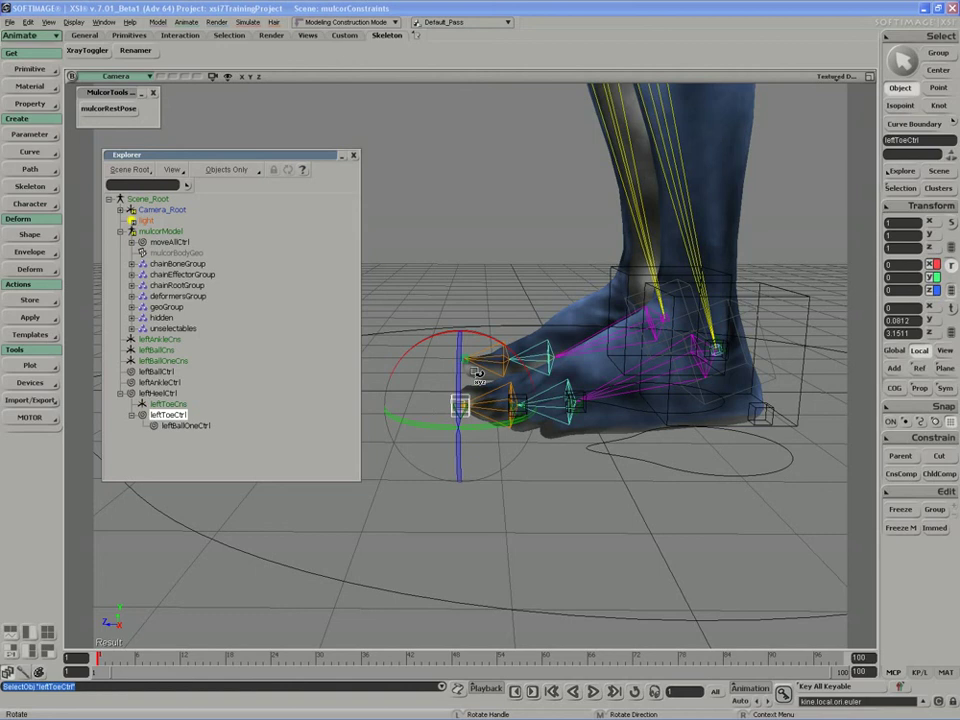
mouse_move(478, 373)
mouse_down()
mouse_move(478, 341)
mouse_move(488, 377)
mouse_move(491, 364)
mouse_up()
key(ctrl+z)
key(space)
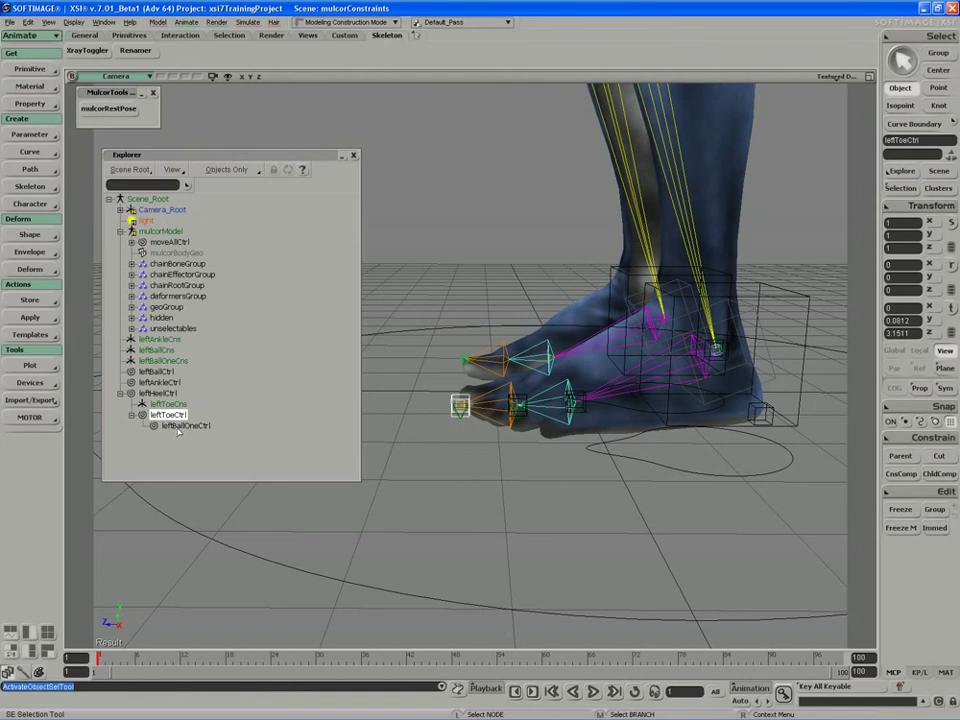
Parent the leftBallOneCns null under leftToeCtrl, alongside leftBallOneCtrl
drag(160, 360, 172, 414)
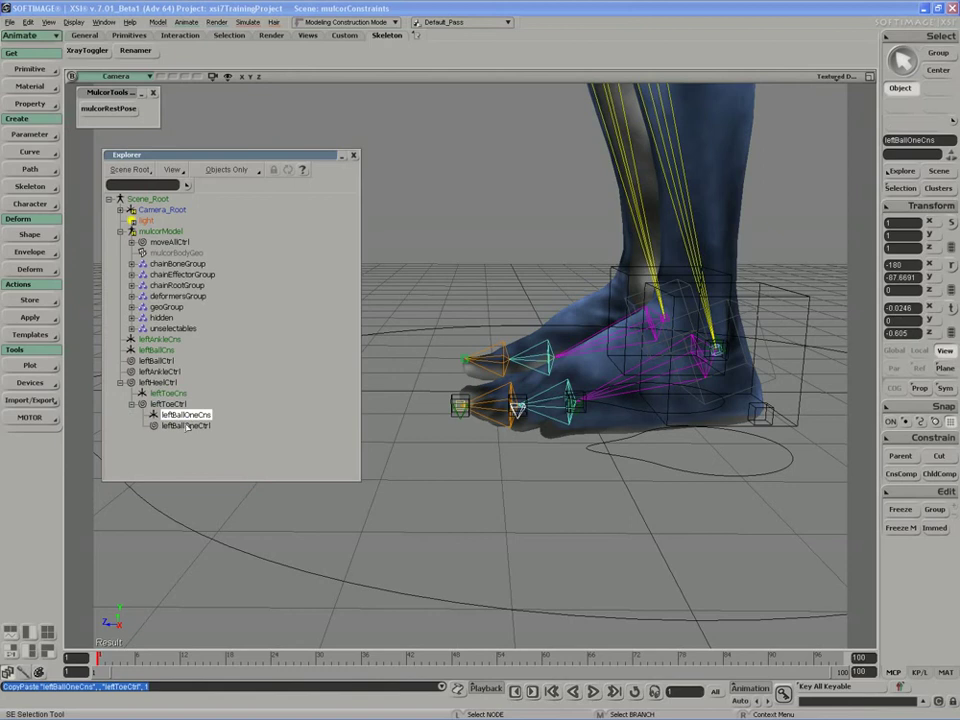
click(186, 426)
key(c)
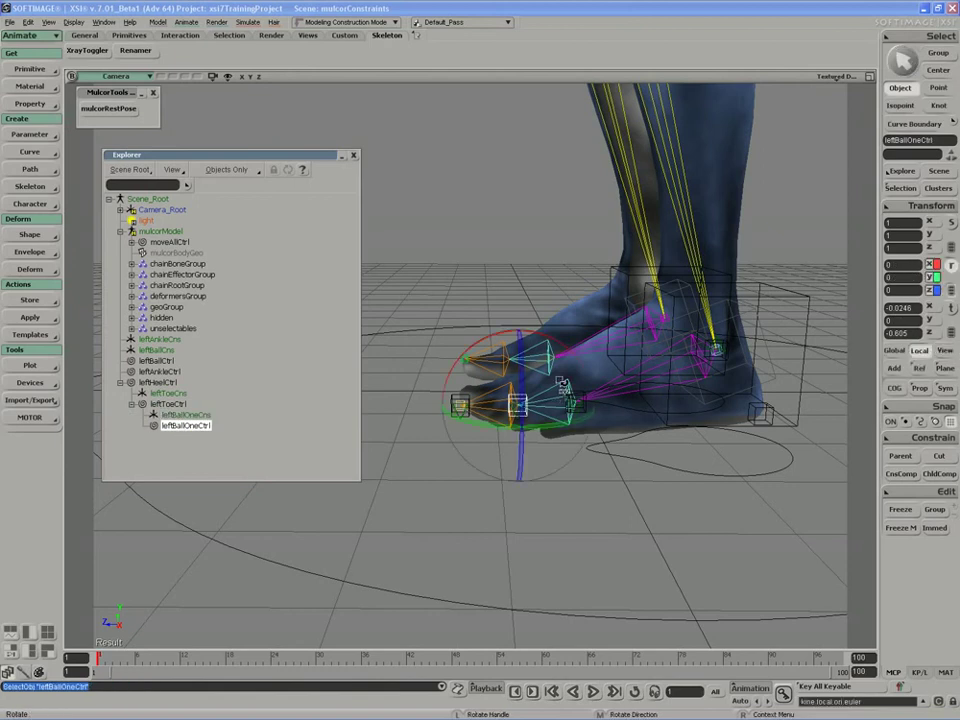
key(space)
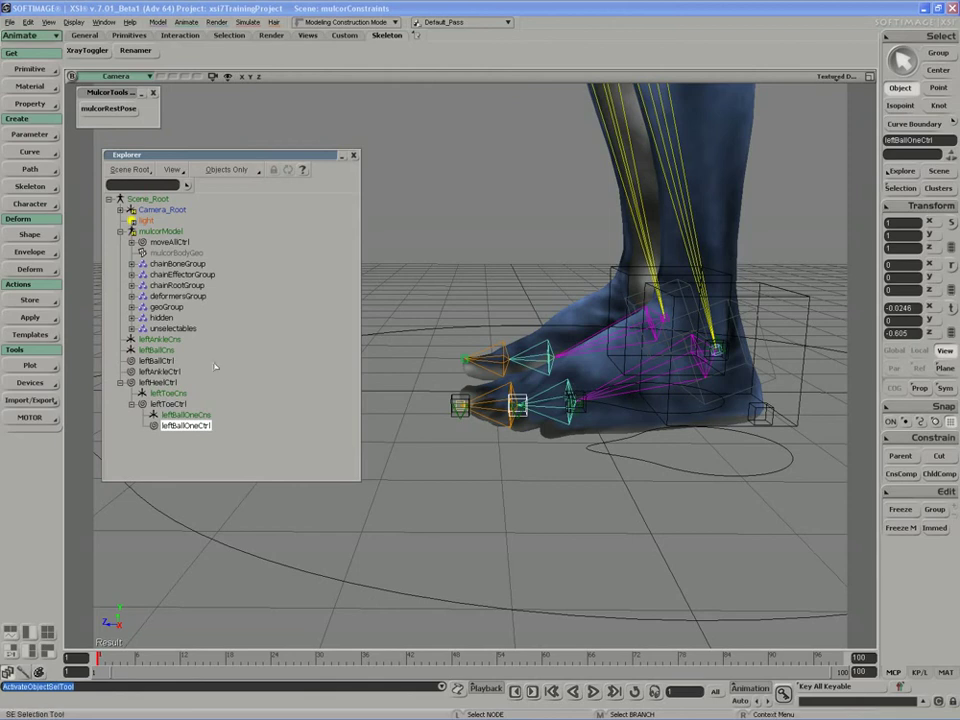
Parent leftBallCtrl and the leftBallCns null under leftBallOneCtrl
drag(156, 361, 149, 420)
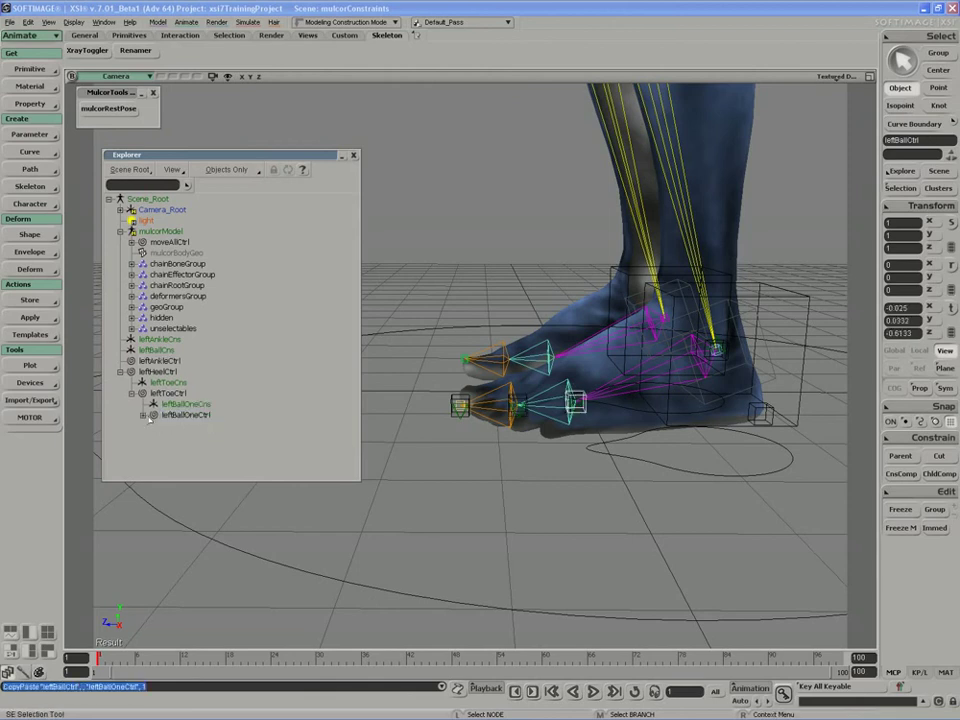
click(143, 414)
drag(156, 350, 188, 418)
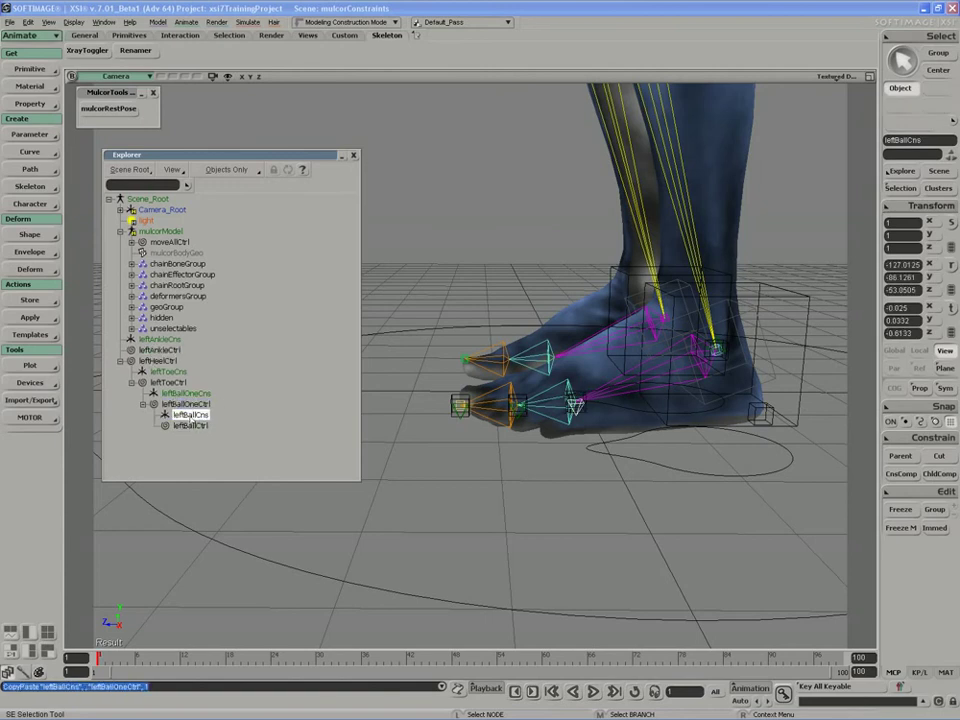
click(518, 404)
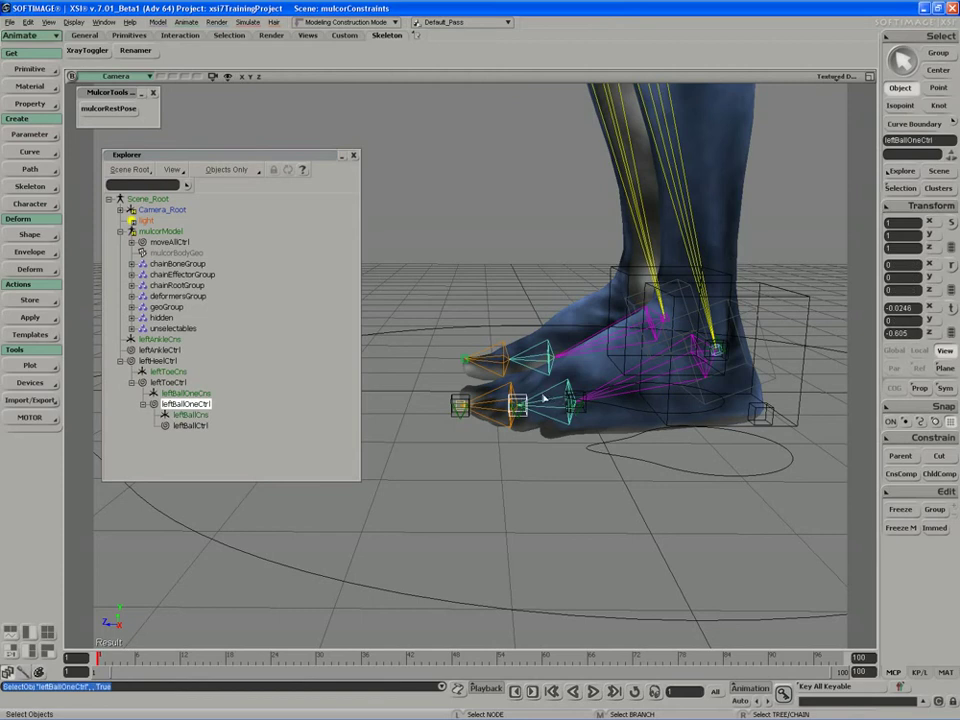
key(c)
Parent leftAnkleCtrl and the leftAnkleCns null under leftBallCtrl in the scene hierarchy
key(s)
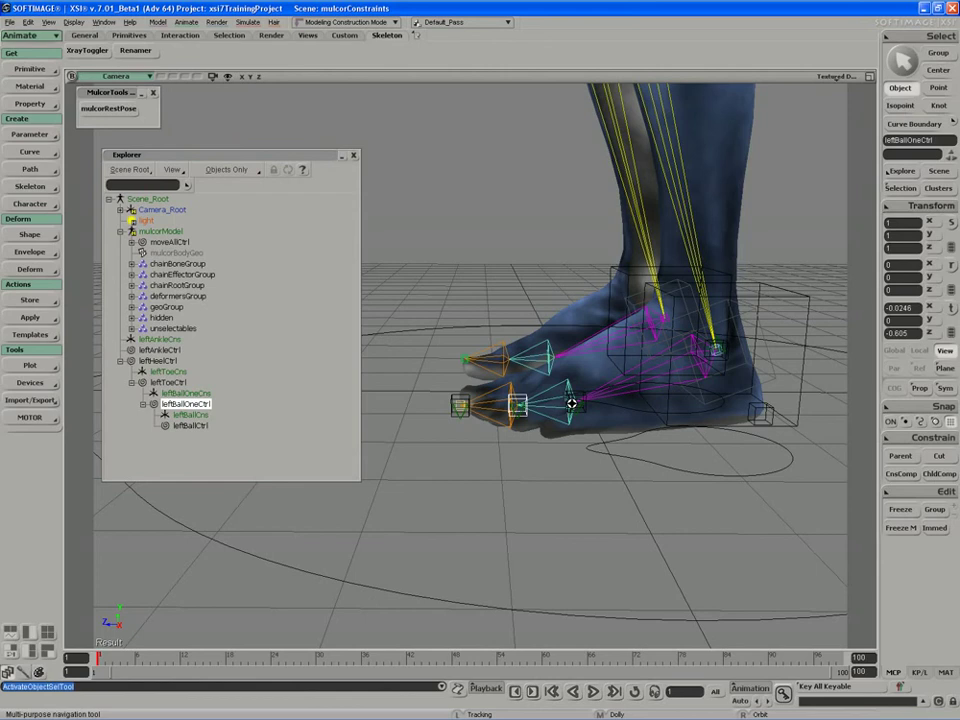
drag(572, 403, 550, 405)
mouse_move(550, 405)
middle_down()
mouse_move(546, 418)
mouse_move(535, 408)
middle_up()
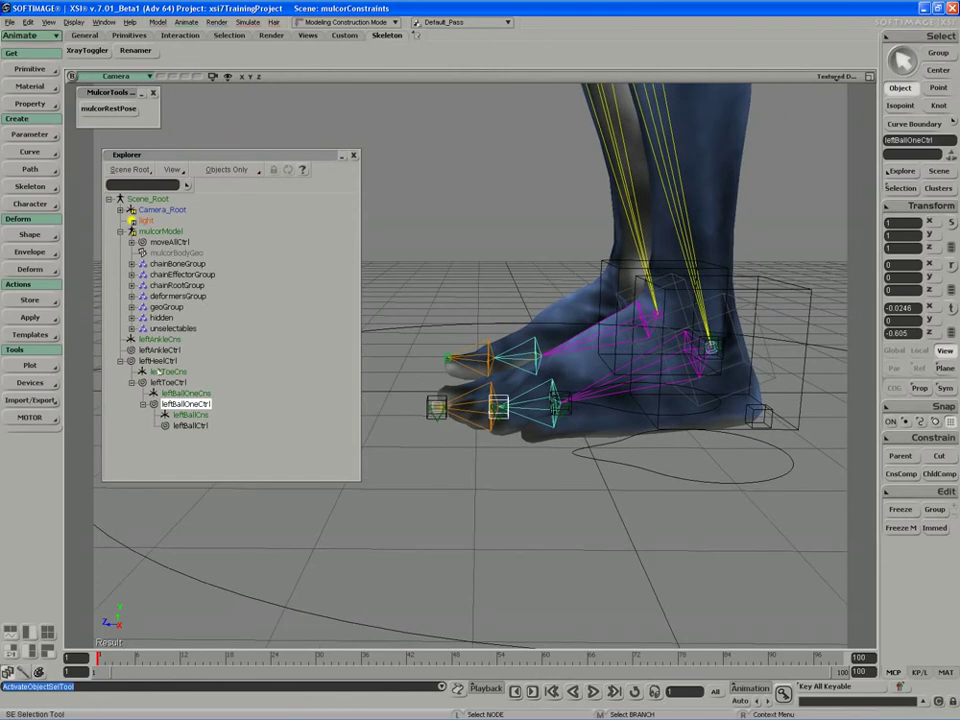
click(155, 350)
drag(155, 352, 189, 426)
click(189, 415)
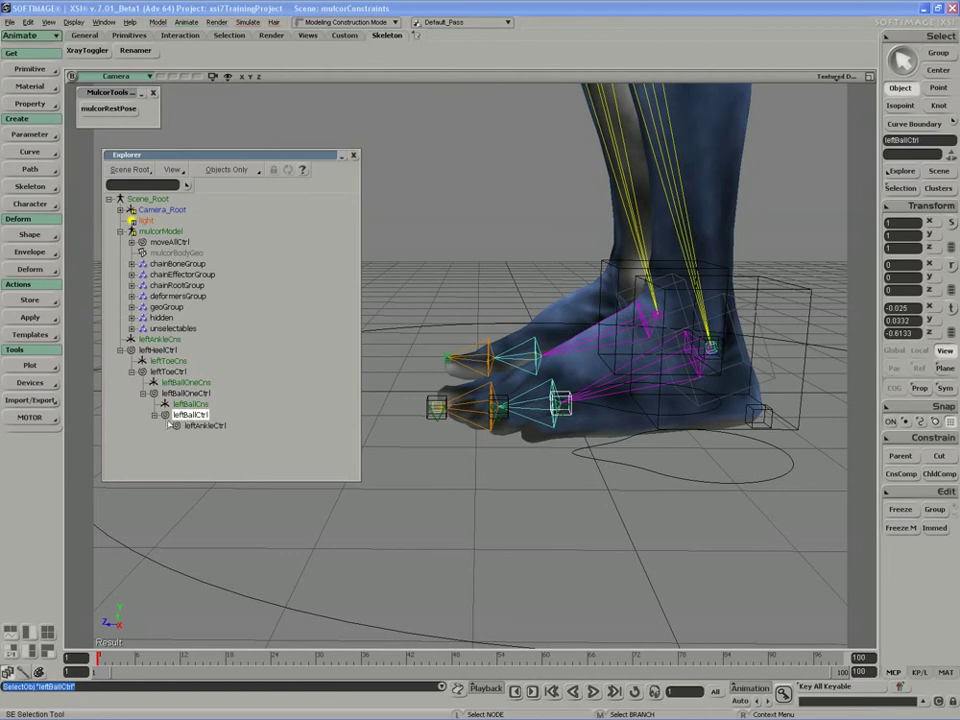
drag(158, 339, 205, 414)
click(192, 404)
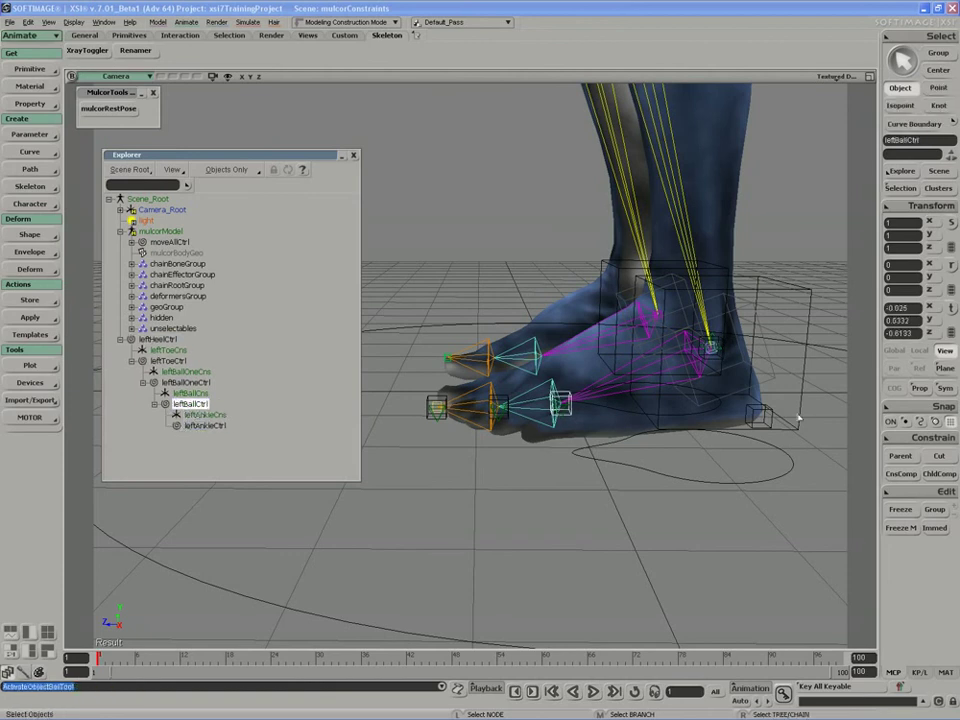
Check the foot hierarchy by selecting the heel, ball, toe and ankle controls one after another
middle_click(157, 339)
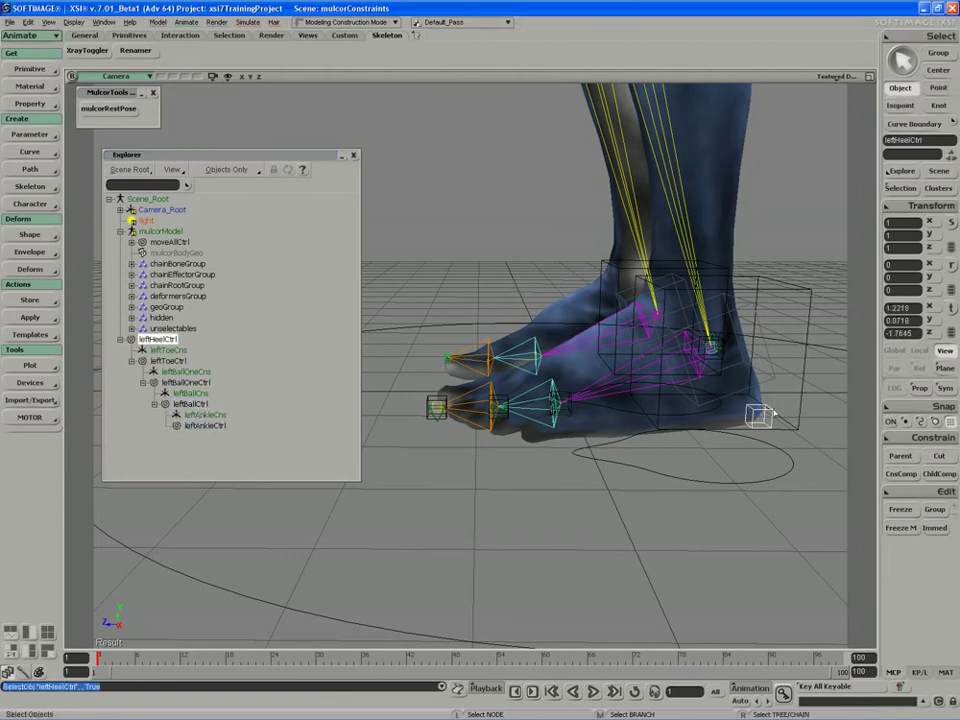
click(569, 412)
click(508, 418)
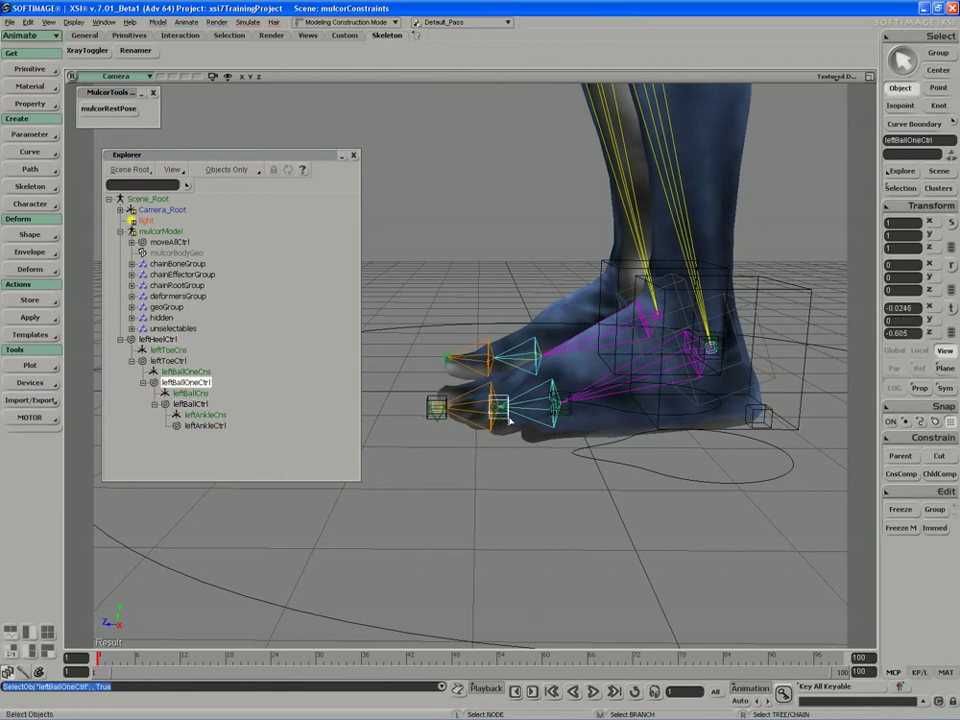
middle_click(437, 407)
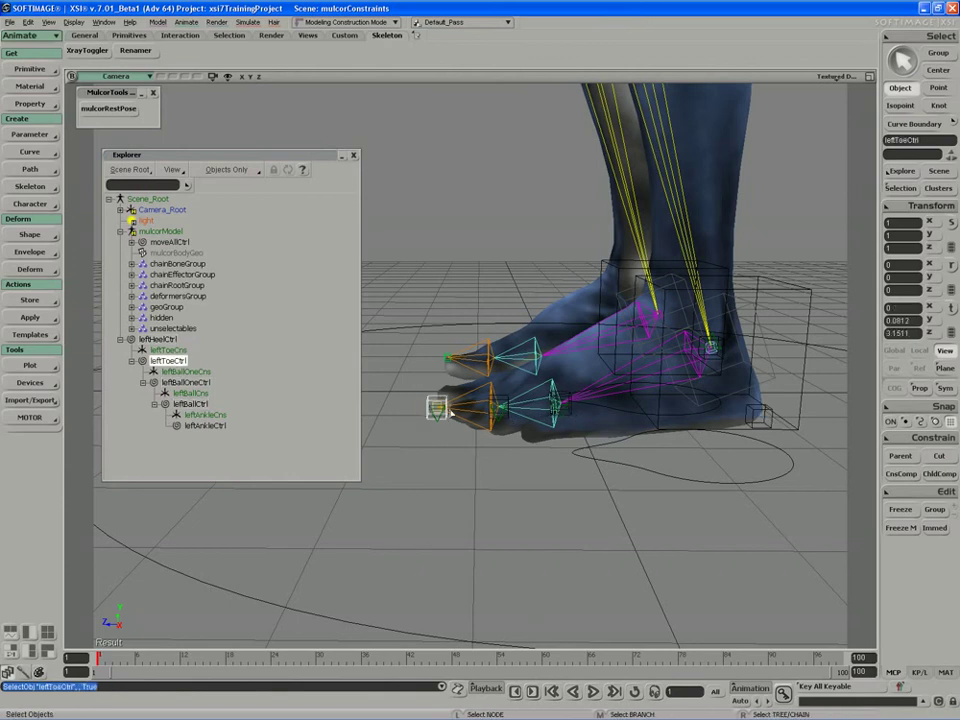
click(714, 354)
key(s)
drag(461, 400, 478, 403)
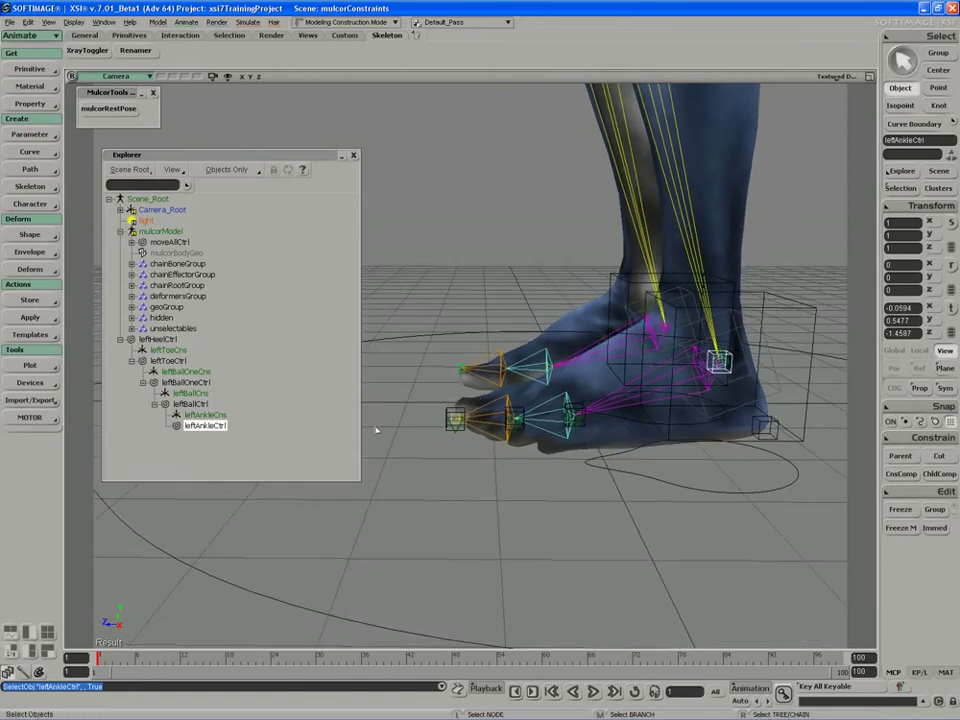
Add the leftToeCns, leftBallOneCns, leftBallCns and leftAnkleCns nulls to the unselectables group and clear the selection
click(455, 420)
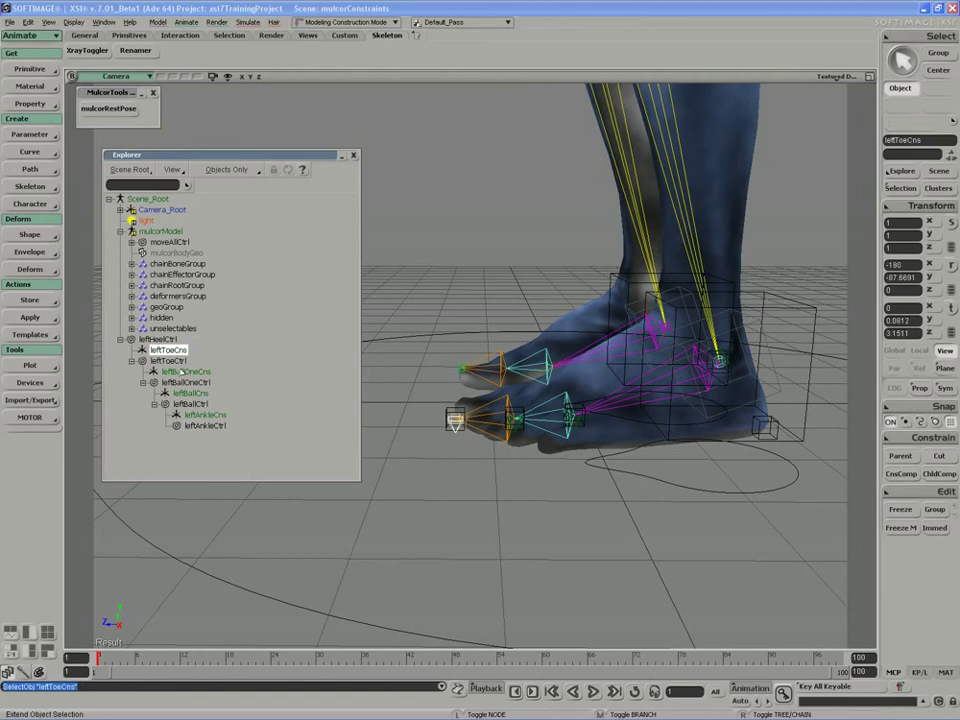
ctrl+click(186, 371)
ctrl+click(190, 393)
ctrl+click(204, 414)
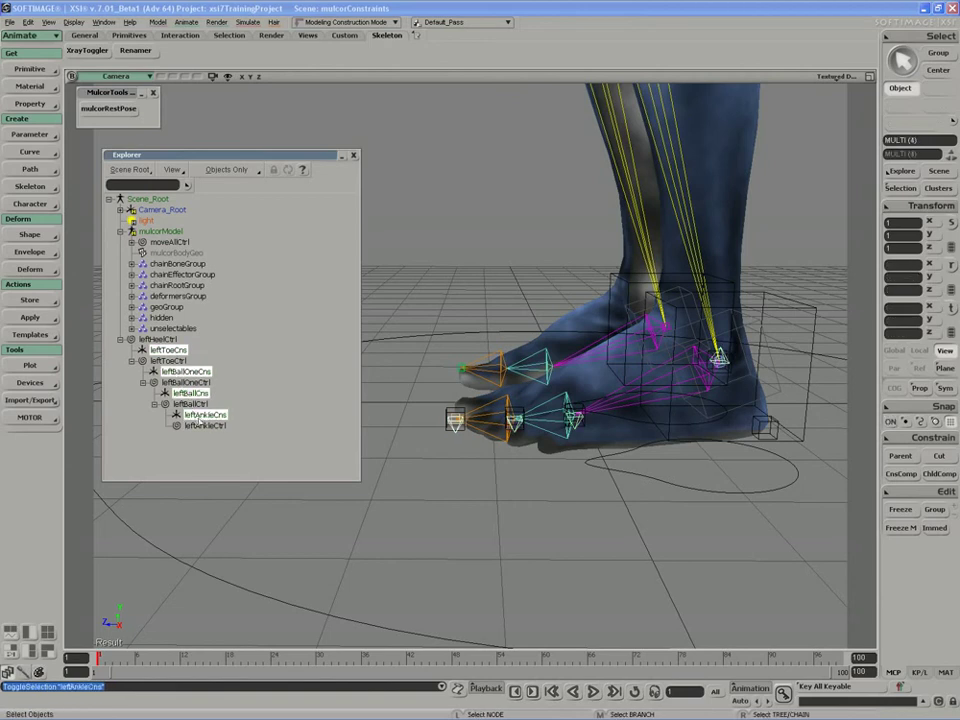
right_click(163, 329)
click(205, 399)
drag(421, 395, 424, 420)
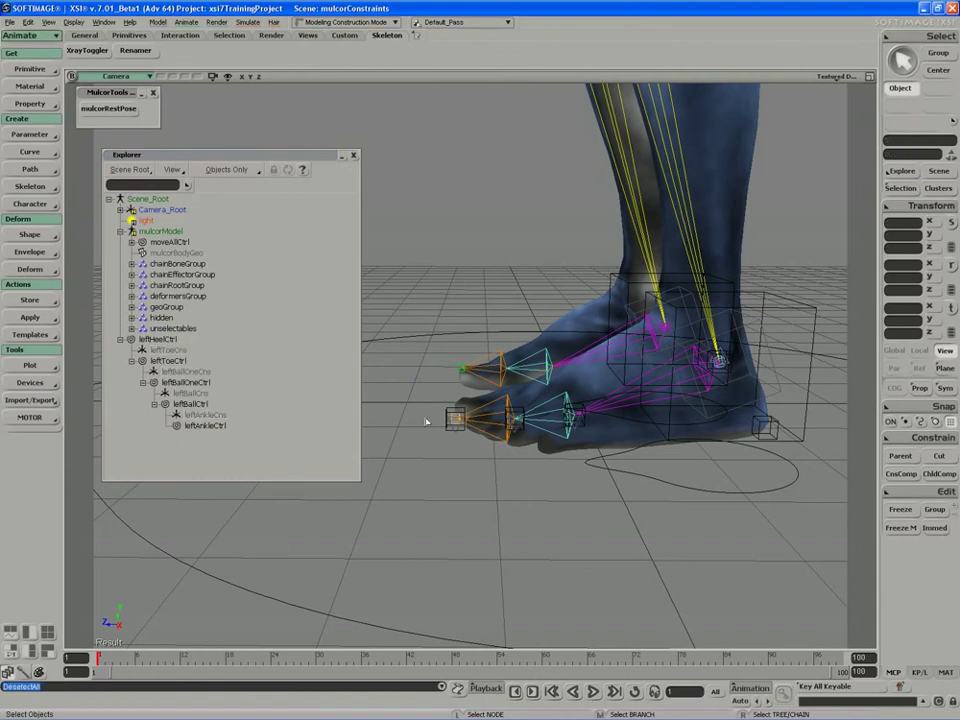
Expand the unselectables group in the scene hierarchy to check its members
key(s)
right_drag(529, 446, 465, 450)
key(s)
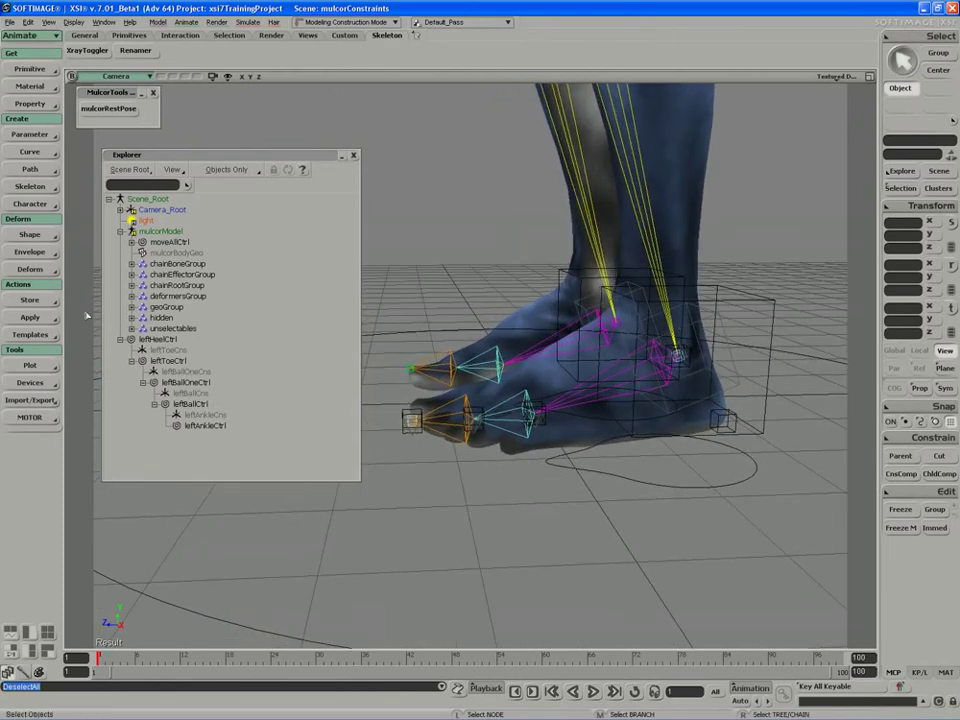
click(131, 328)
scroll(274, 401, down, 2)
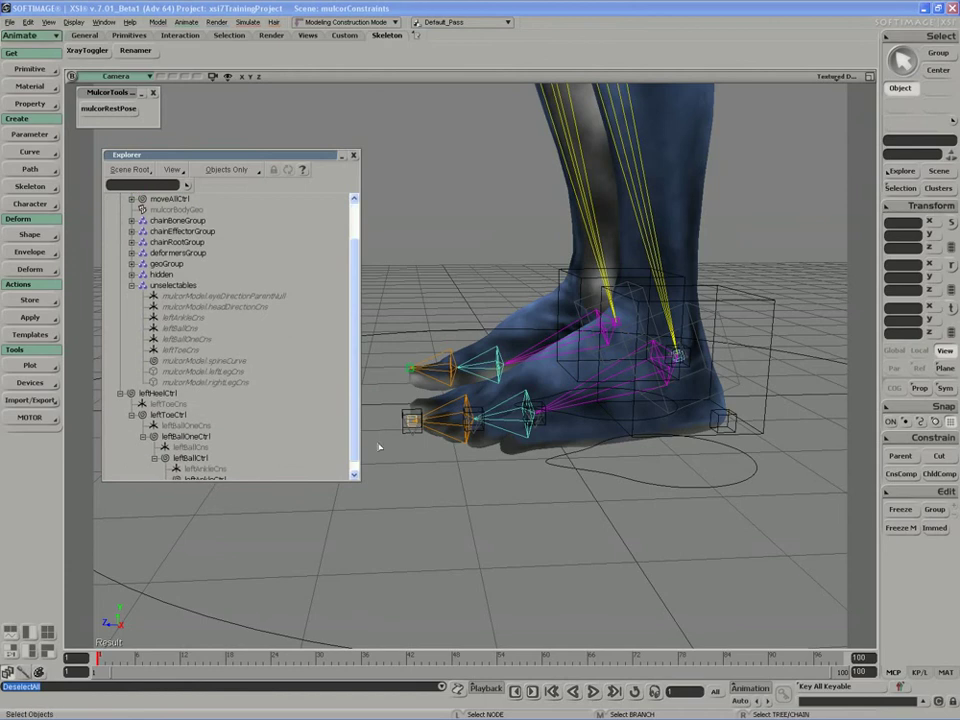
Select the left foot effector inside the toe control box and examine it and the ankle area up close
key(s)
drag(379, 447, 411, 450)
middle_drag(411, 450, 420, 461)
key(space)
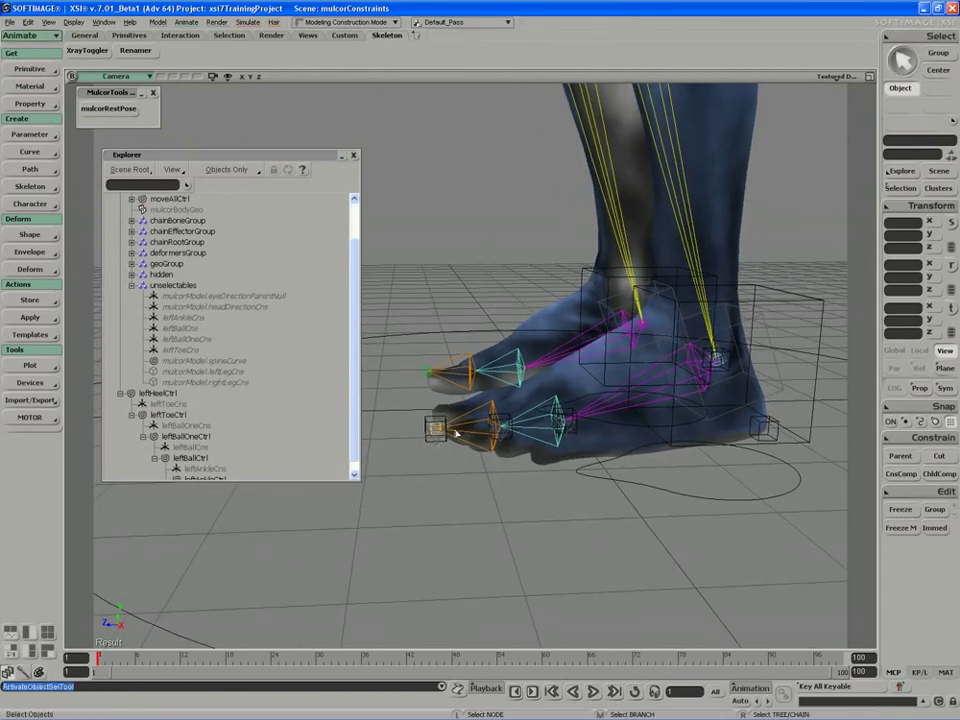
click(436, 428)
key(v)
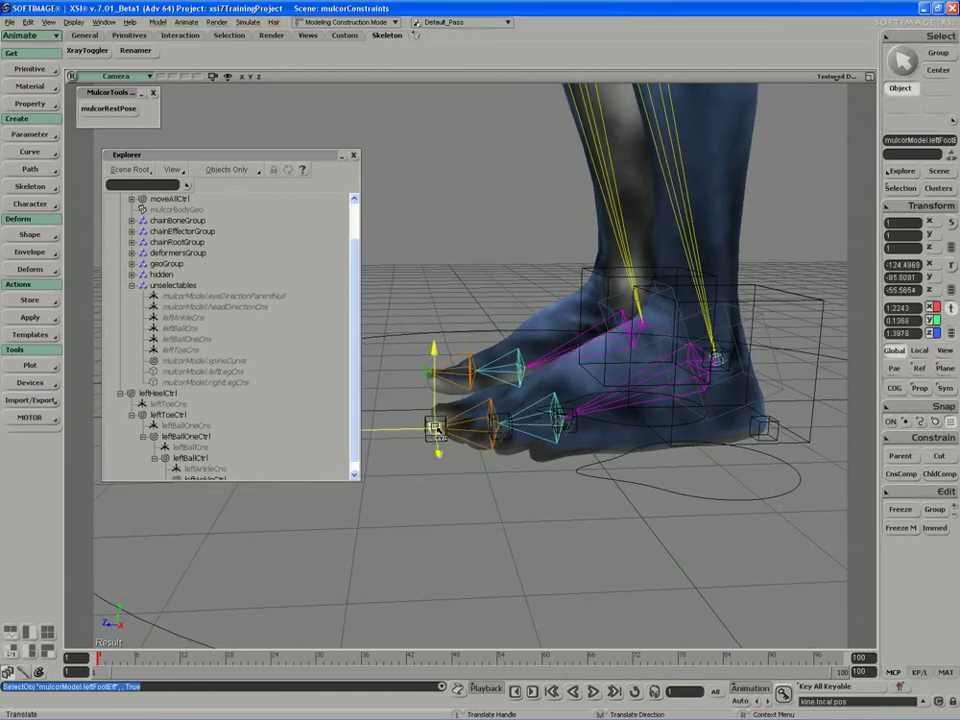
key(s)
right_drag(433, 428, 430, 462)
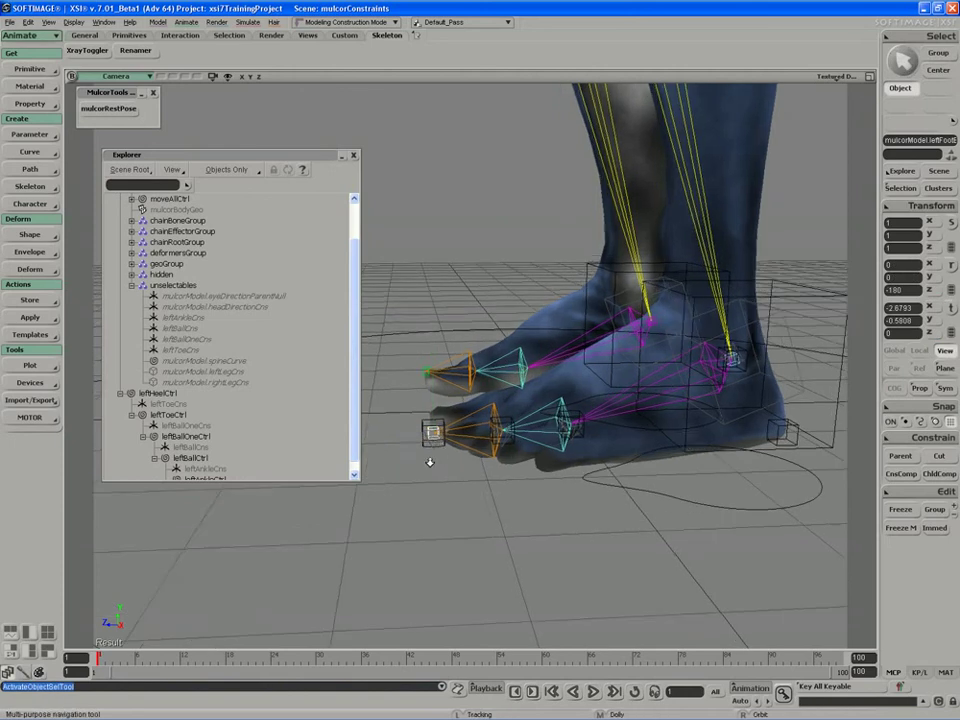
middle_drag(430, 462, 381, 493)
drag(381, 493, 426, 465)
middle_drag(426, 465, 459, 456)
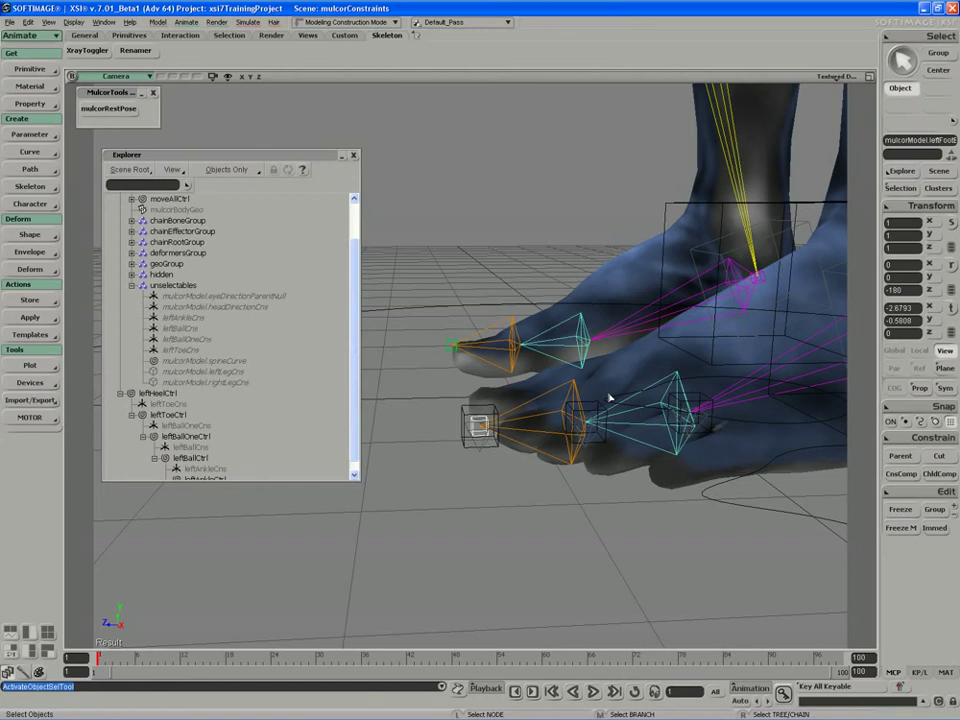
key(s)
drag(493, 430, 430, 441)
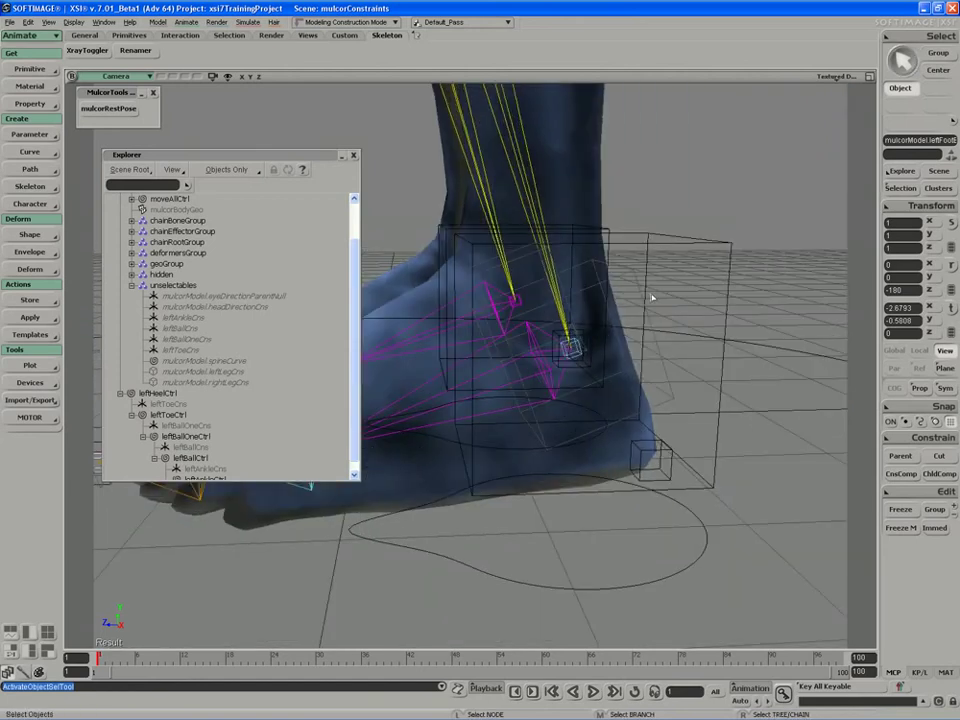
Pose-constrain the left foot effector to the leftToeCns null and close the constraint properties
right_drag(669, 285, 572, 360)
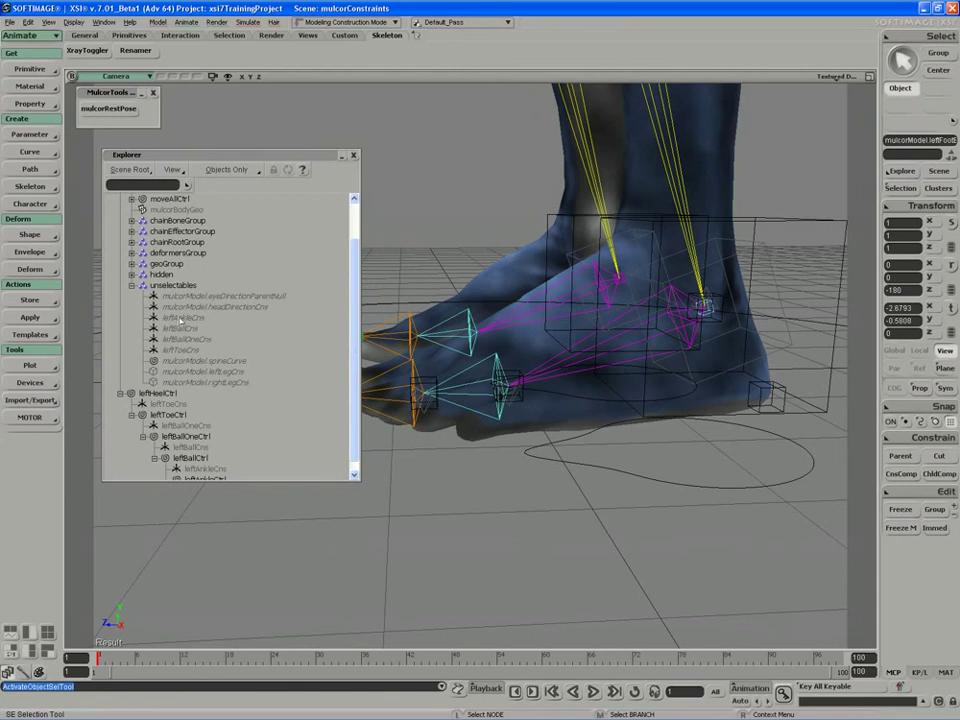
right_drag(405, 450, 462, 447)
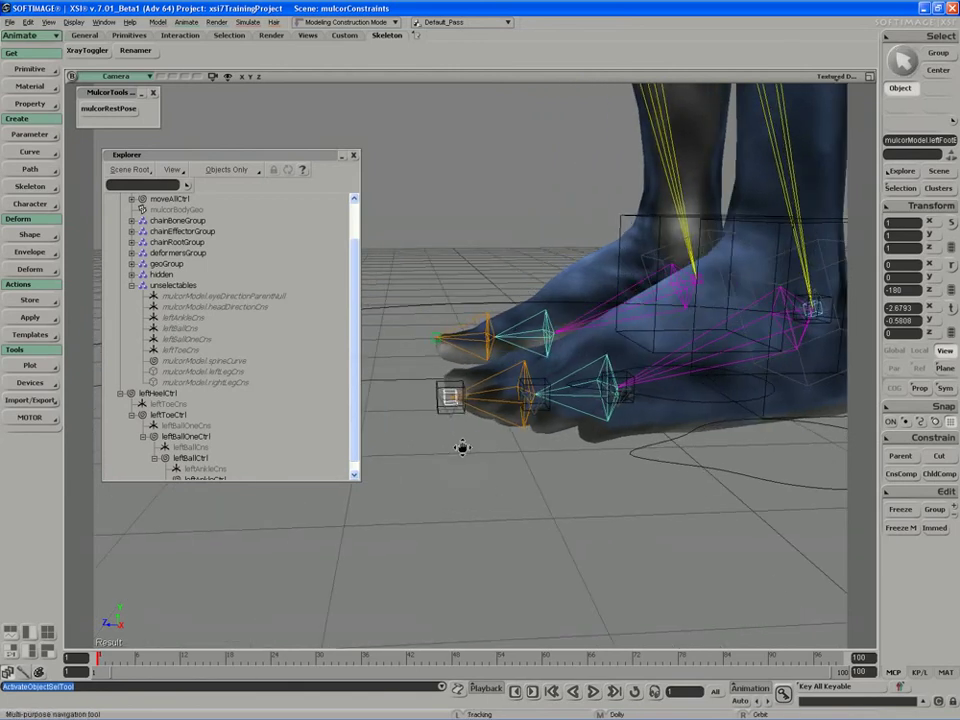
key(s)
middle_drag(474, 439, 422, 474)
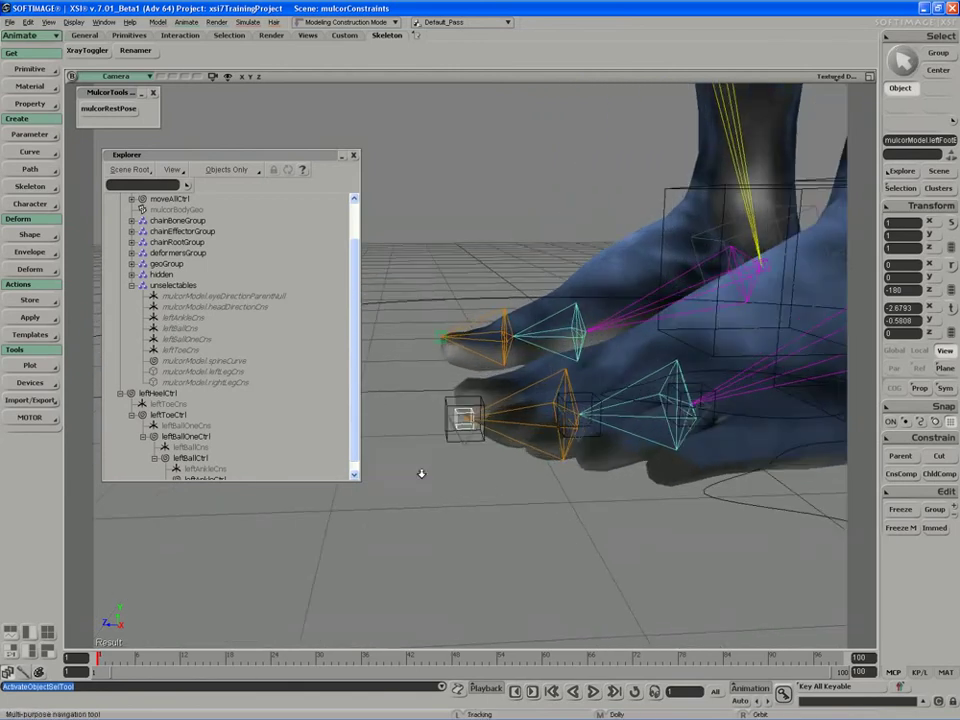
right_drag(421, 473, 379, 480)
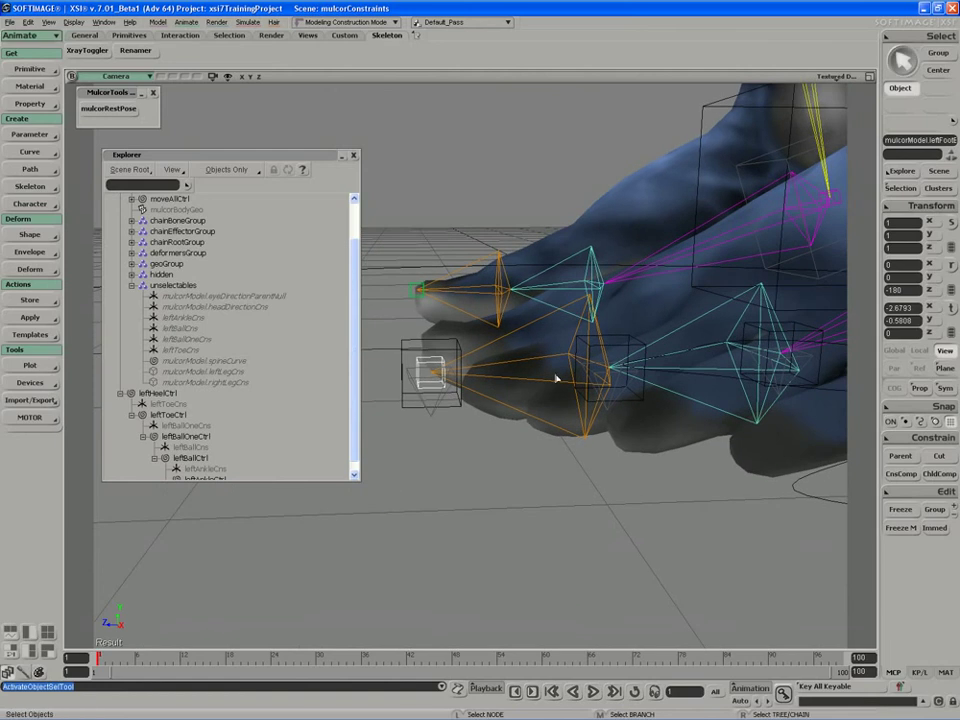
click(915, 437)
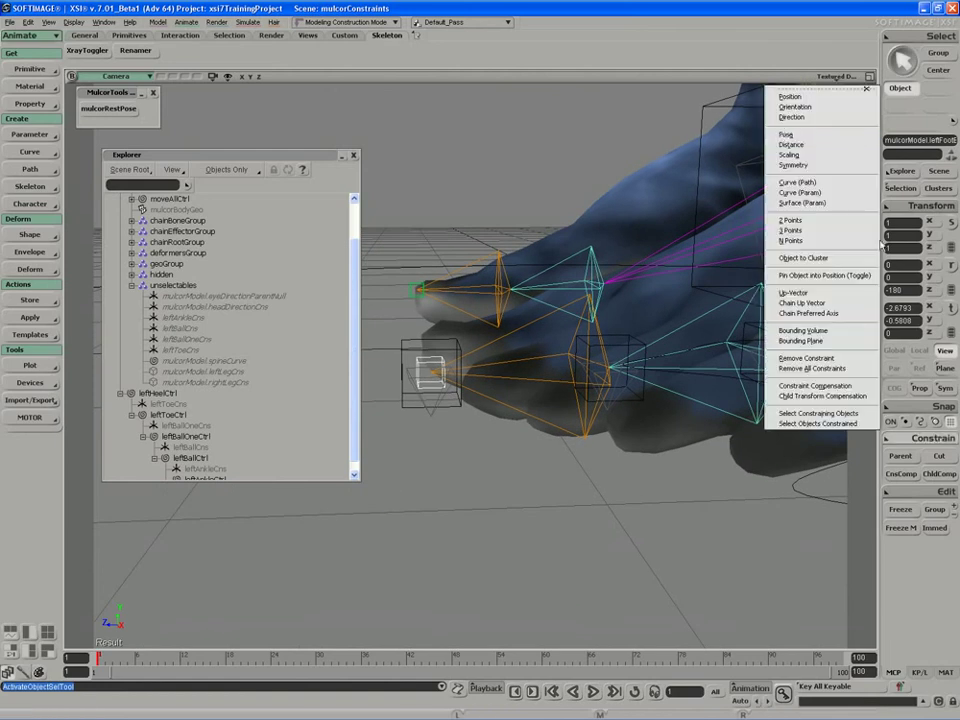
click(855, 143)
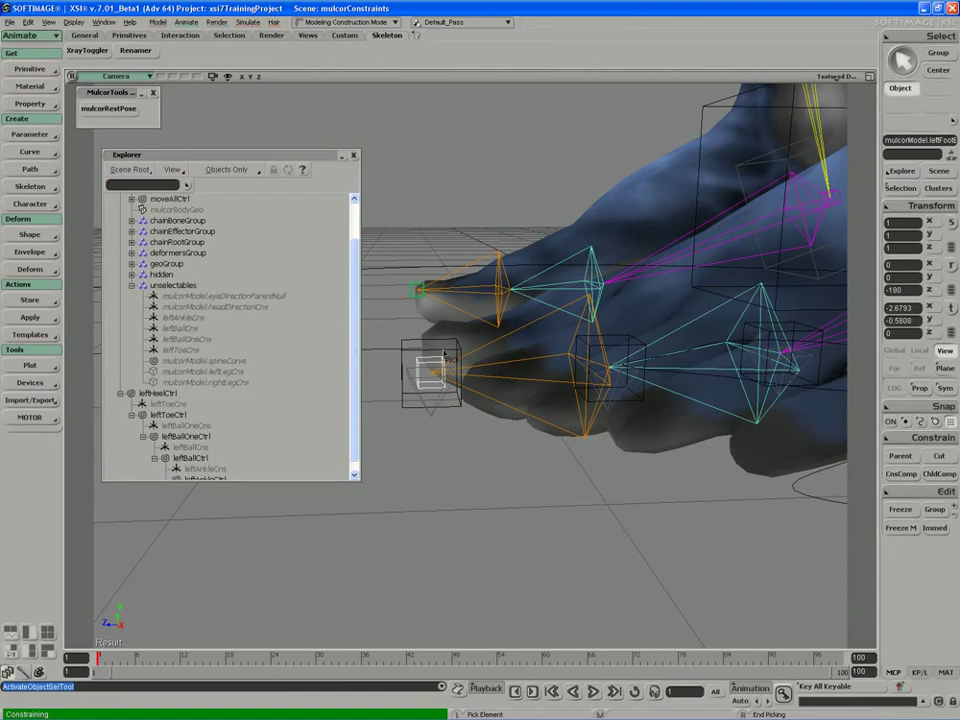
click(181, 352)
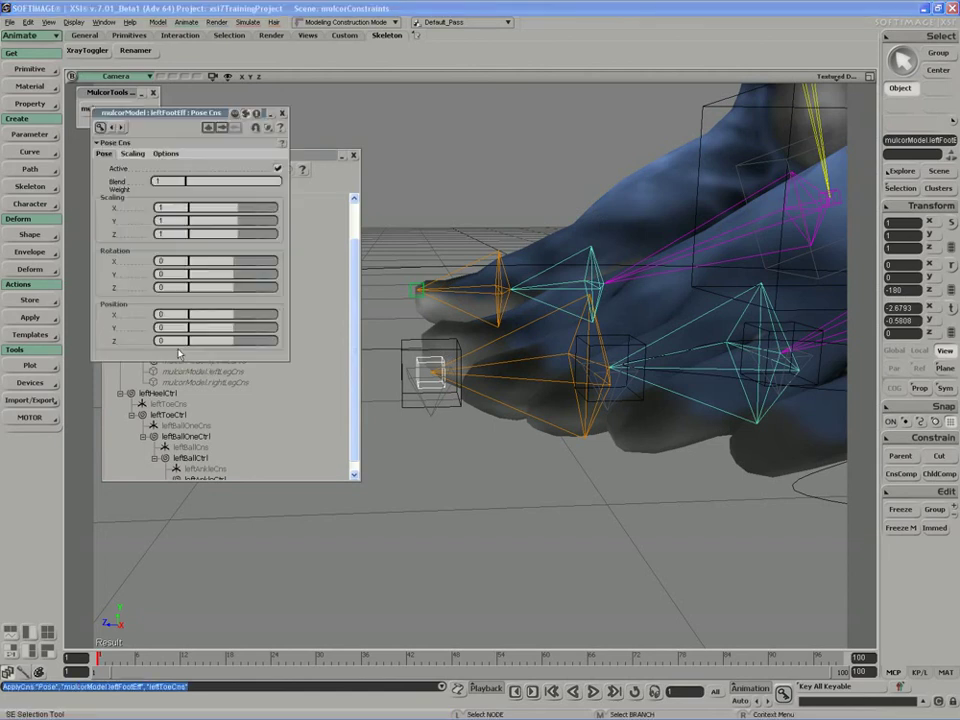
click(283, 112)
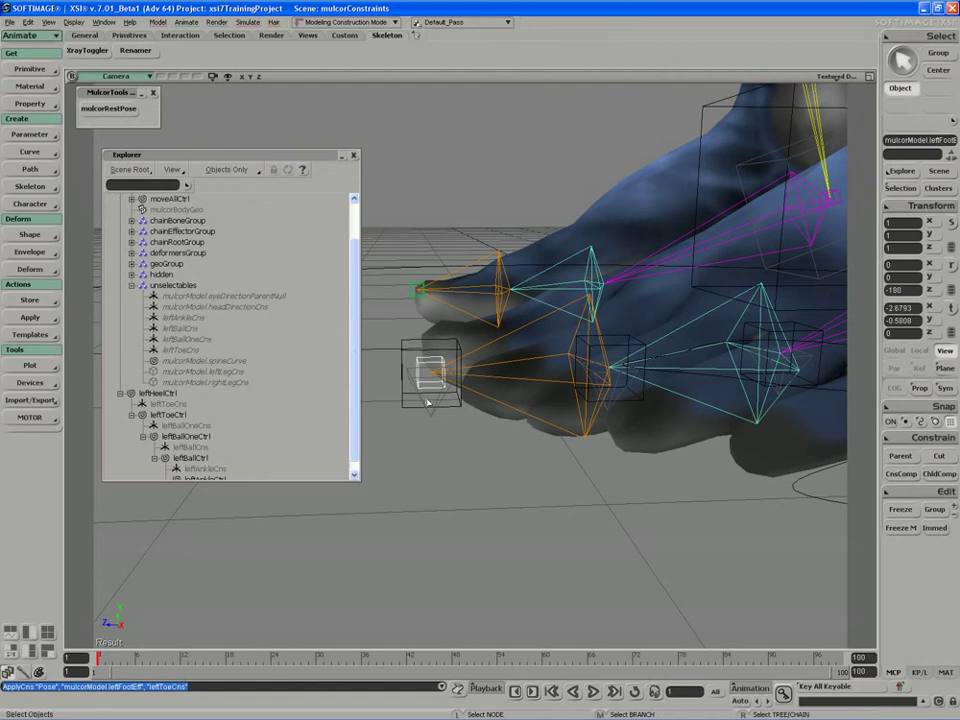
Pose-constrain the left toe bone to the leftBallOneCns null
key(s)
right_drag(523, 427, 508, 423)
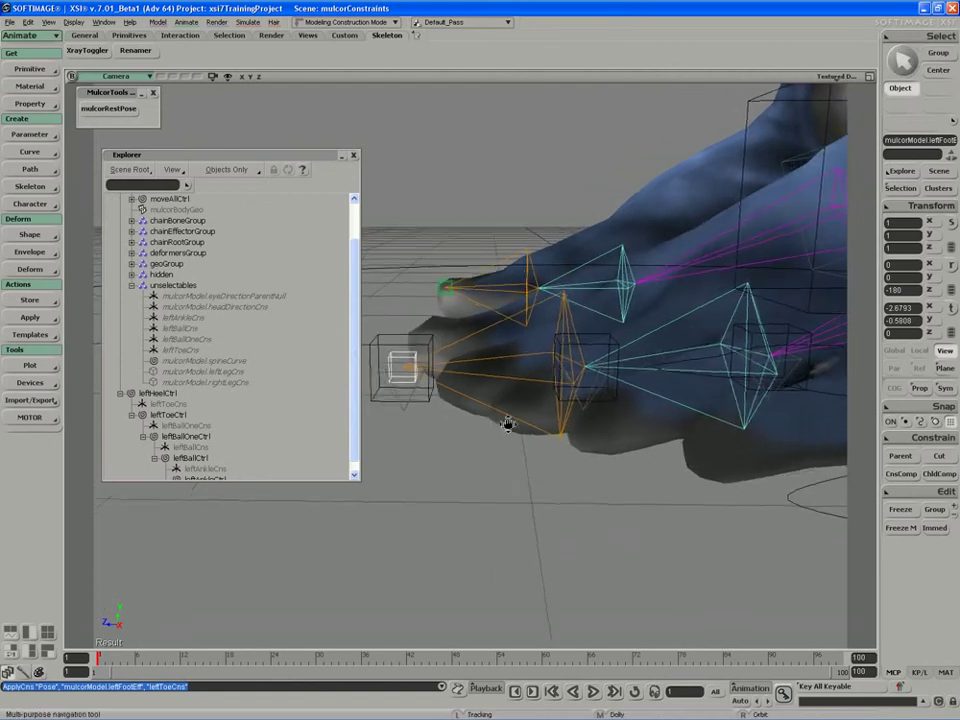
drag(508, 423, 515, 418)
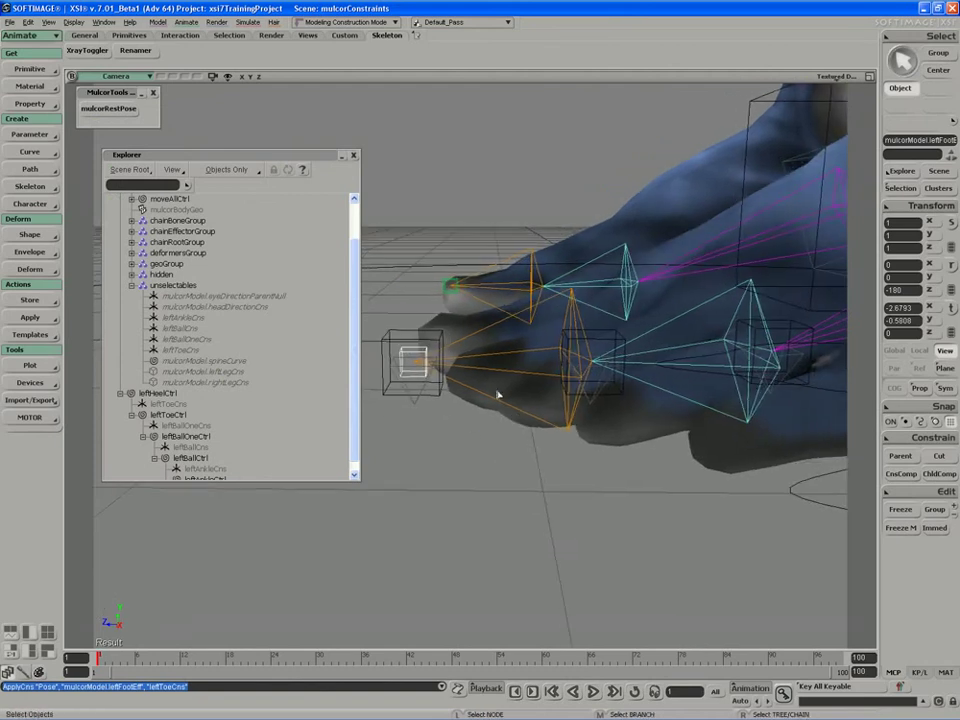
key(space)
click(490, 400)
middle_click(910, 437)
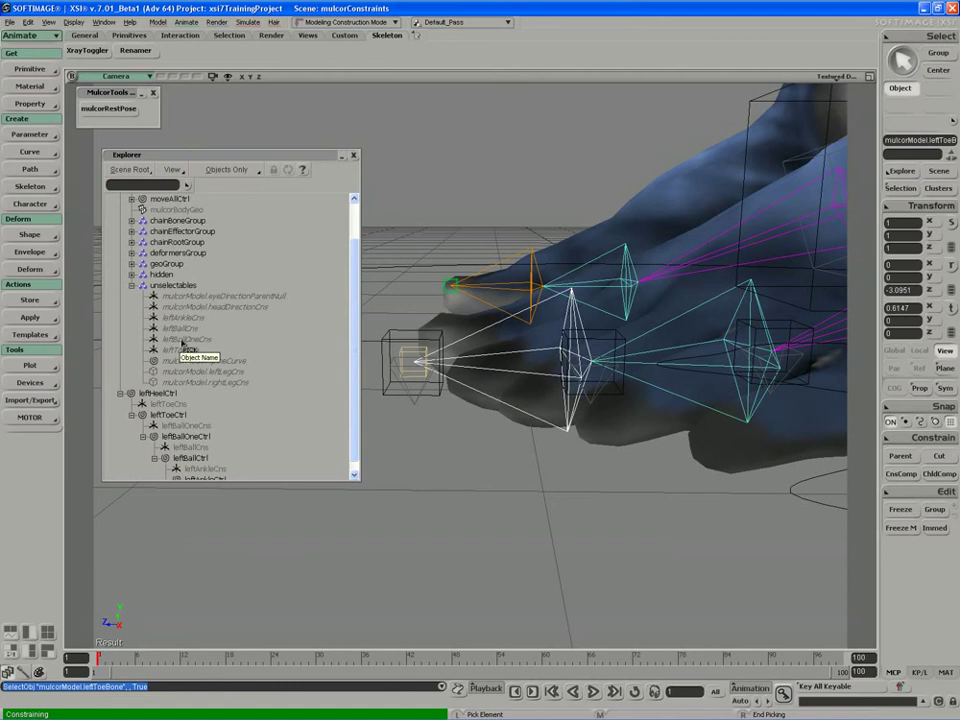
click(183, 341)
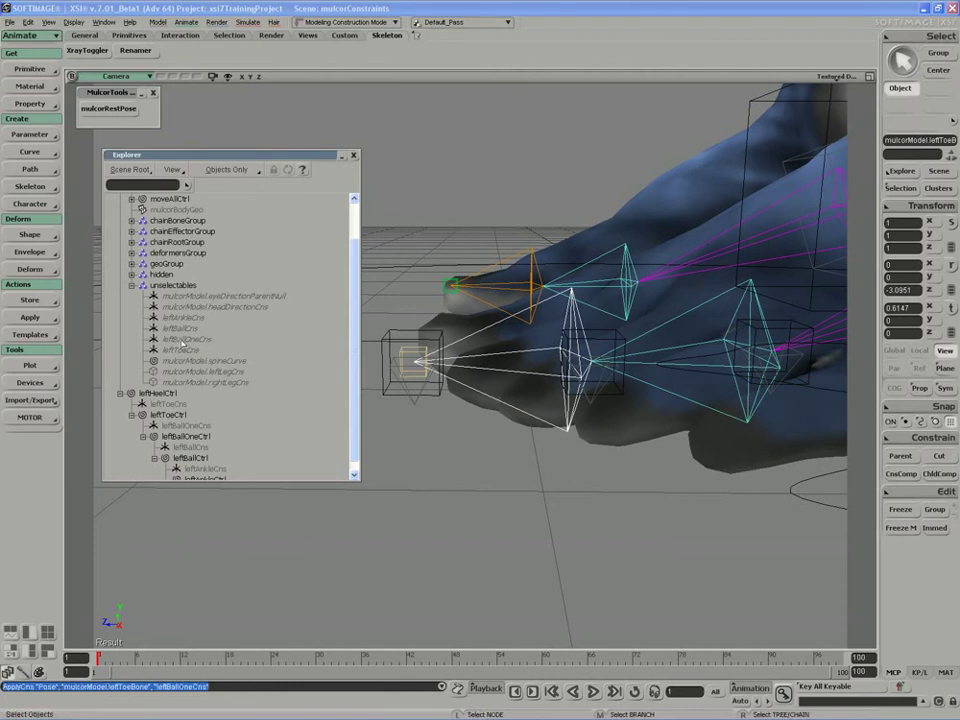
Pose-constrain the left ball bone to the leftBallCns null
click(648, 397)
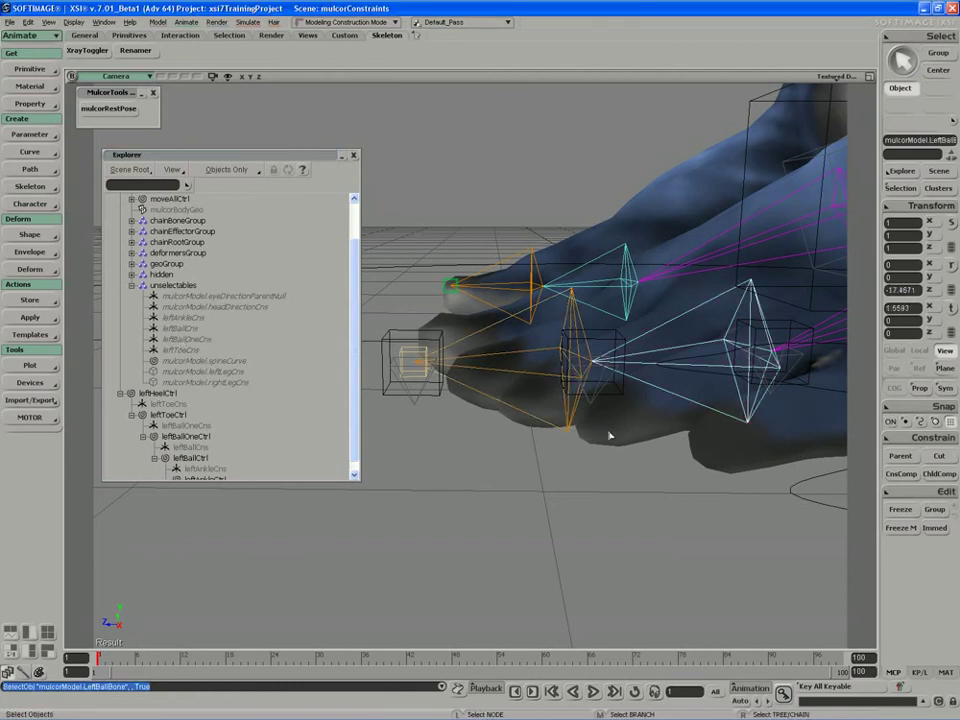
middle_click(903, 440)
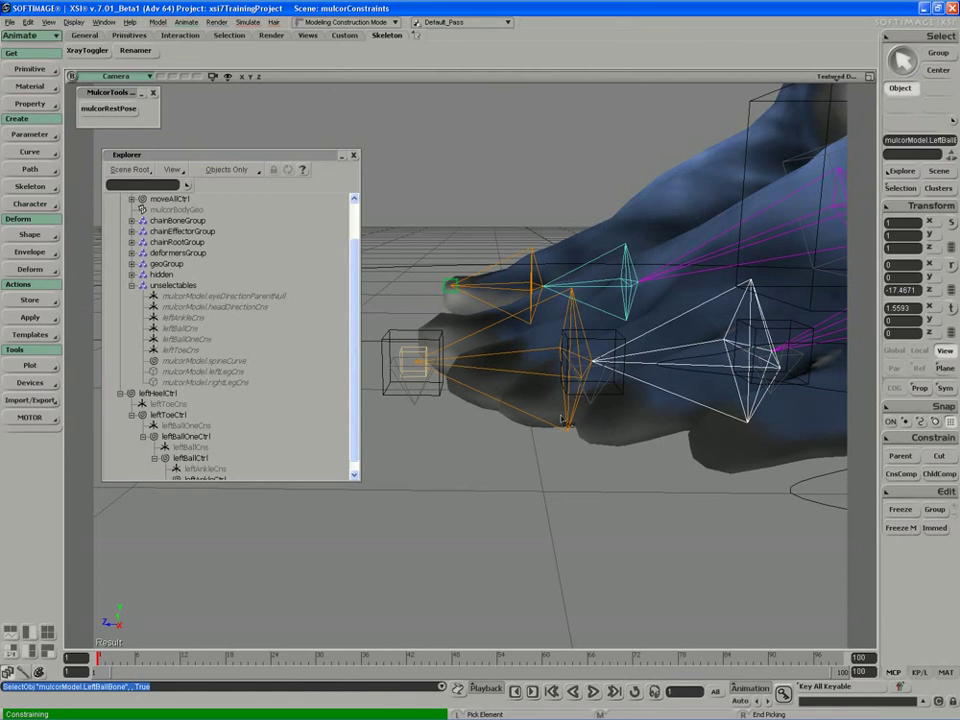
key(s)
right_drag(562, 421, 534, 414)
key(period)
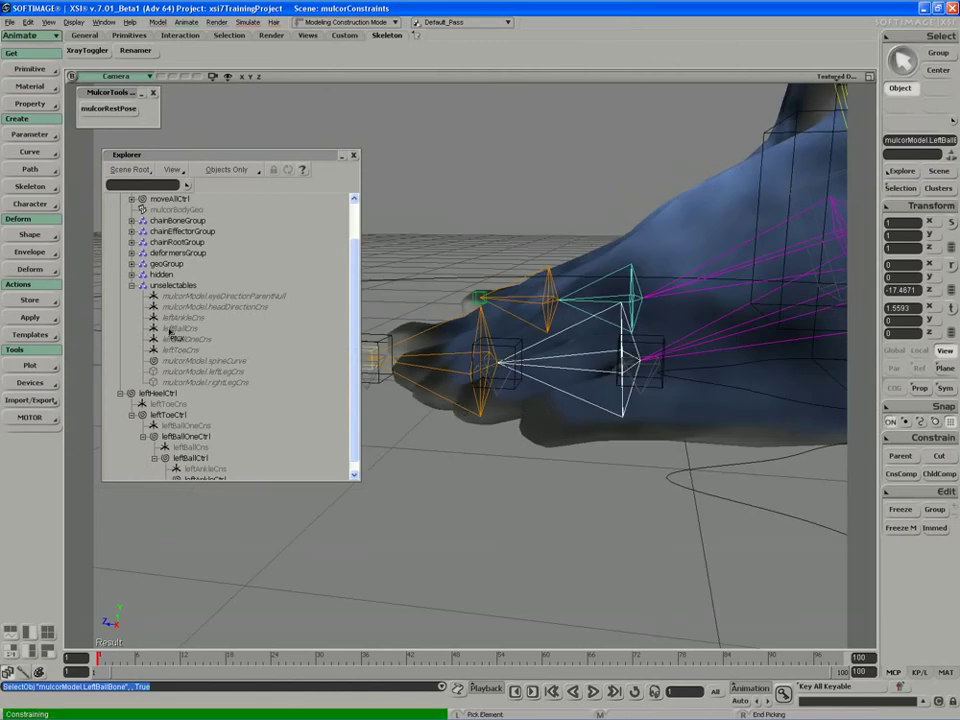
click(180, 333)
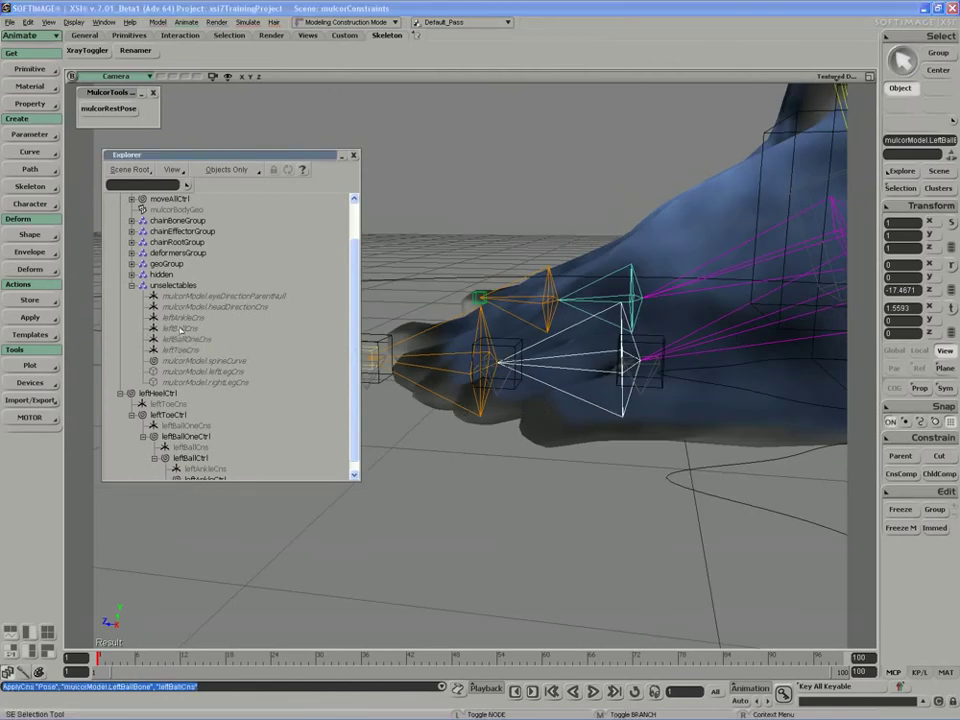
Pose-constrain the left leg control box around the ankle to the leftAnkleCns null
key(s)
drag(630, 446, 420, 456)
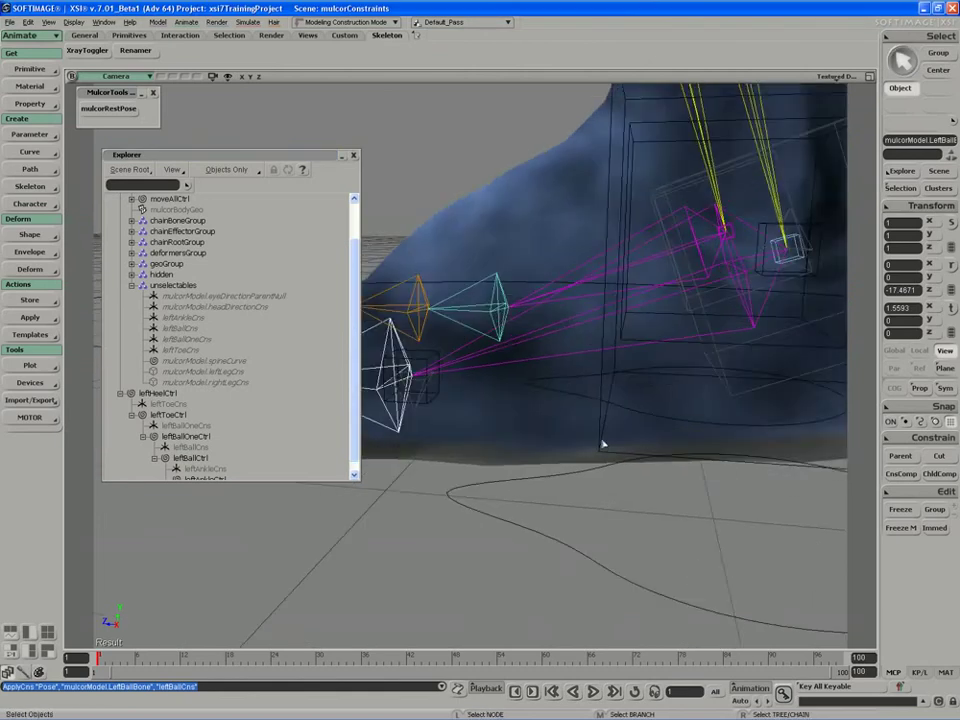
click(593, 439)
scroll(591, 440, down, 3)
key(s)
right_drag(589, 441, 568, 448)
key(s)
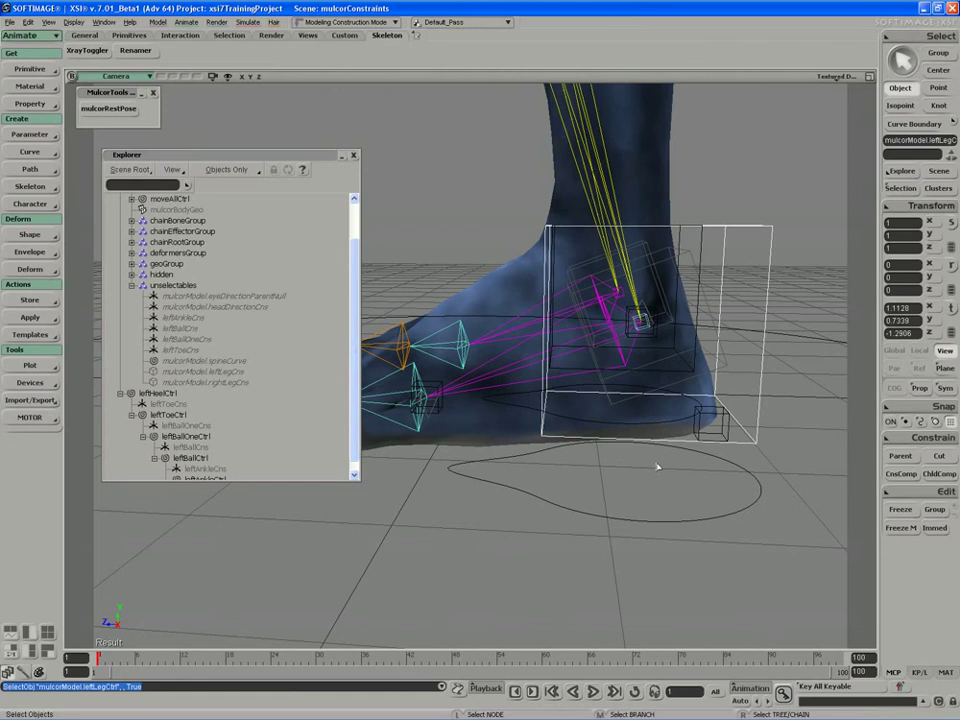
click(900, 455)
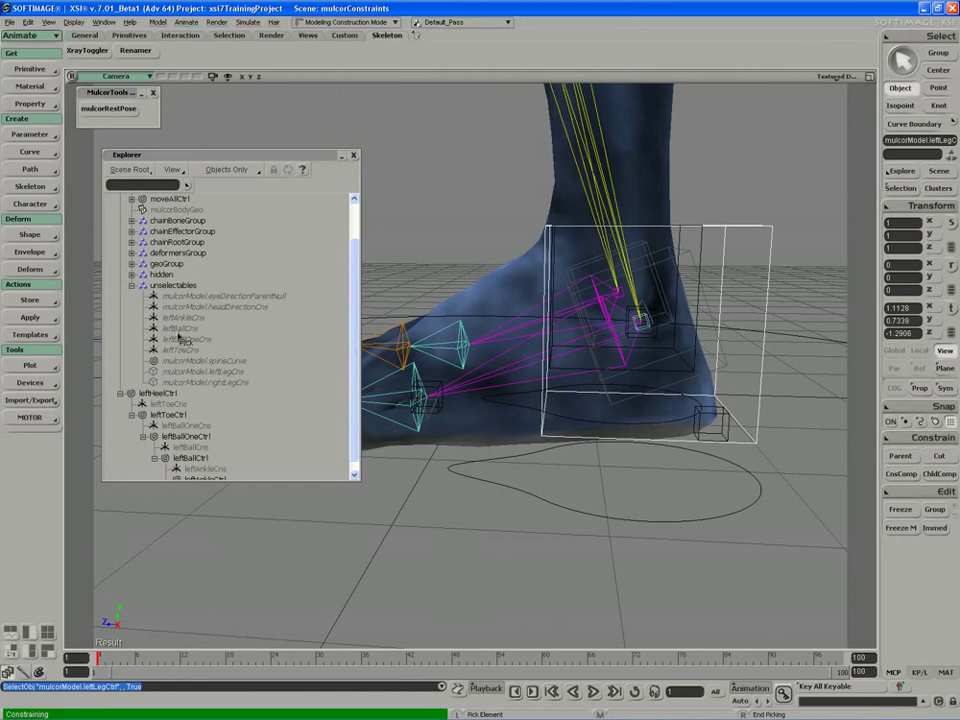
click(181, 318)
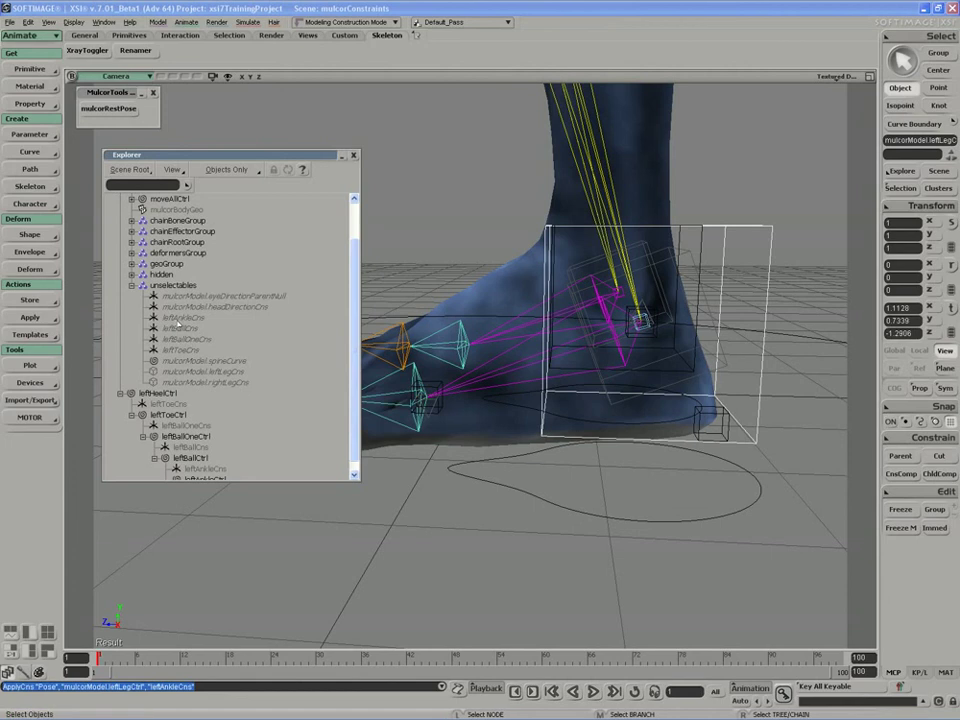
Test the rig by rotating the left heel control and undo the rotation
key(s)
right_drag(467, 347, 481, 353)
drag(481, 353, 497, 366)
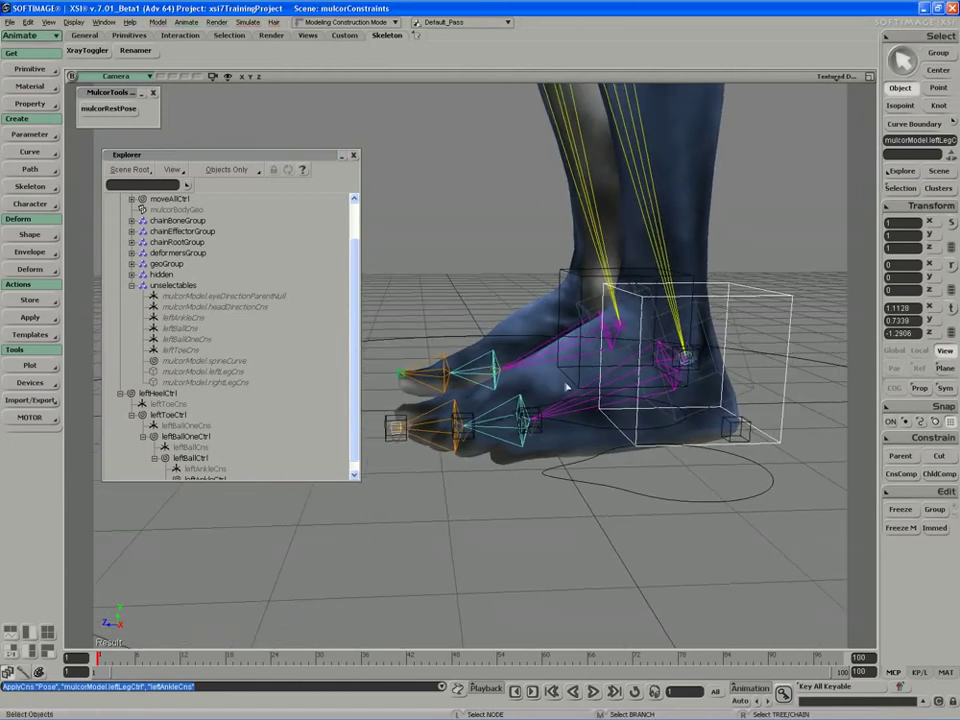
click(732, 428)
key(c)
mouse_move(724, 450)
mouse_down()
mouse_move(711, 452)
mouse_move(737, 449)
mouse_move(720, 446)
mouse_up()
key(ctrl+z)
key(s)
middle_drag(700, 450, 565, 447)
drag(565, 447, 637, 379)
key(ctrl+z)
key(space)
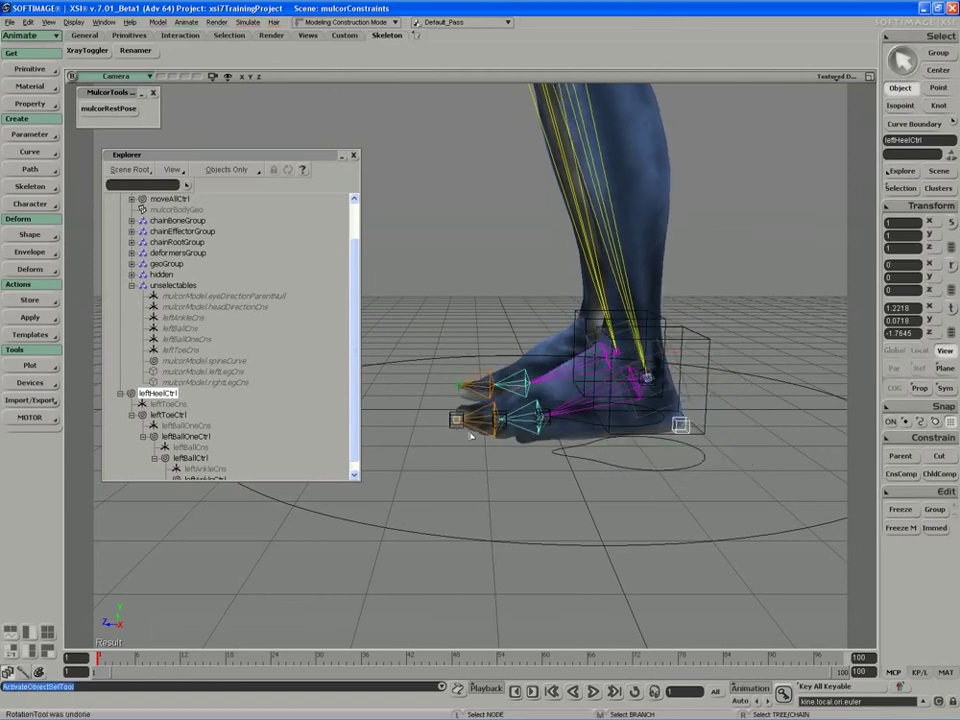
Rotate the left toe control to test the foot roll and undo the rotation
click(455, 421)
key(c)
mouse_move(491, 356)
mouse_down()
mouse_move(467, 351)
mouse_move(486, 369)
mouse_up()
key(ctrl+z)
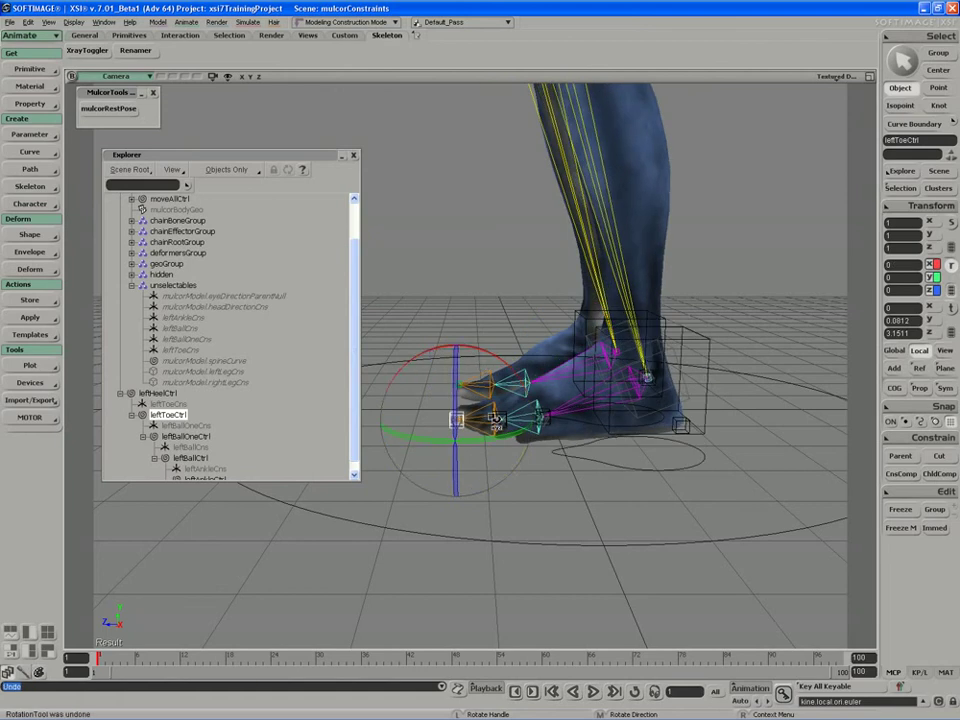
Test leftBallOneCtrl and leftBallCtrl by rotating each in turn, undoing each rotation
key(space)
click(502, 420)
key(c)
drag(502, 418, 540, 410)
key(ctrl+z)
key(space)
click(543, 416)
key(c)
key(ctrl+z)
key(space)
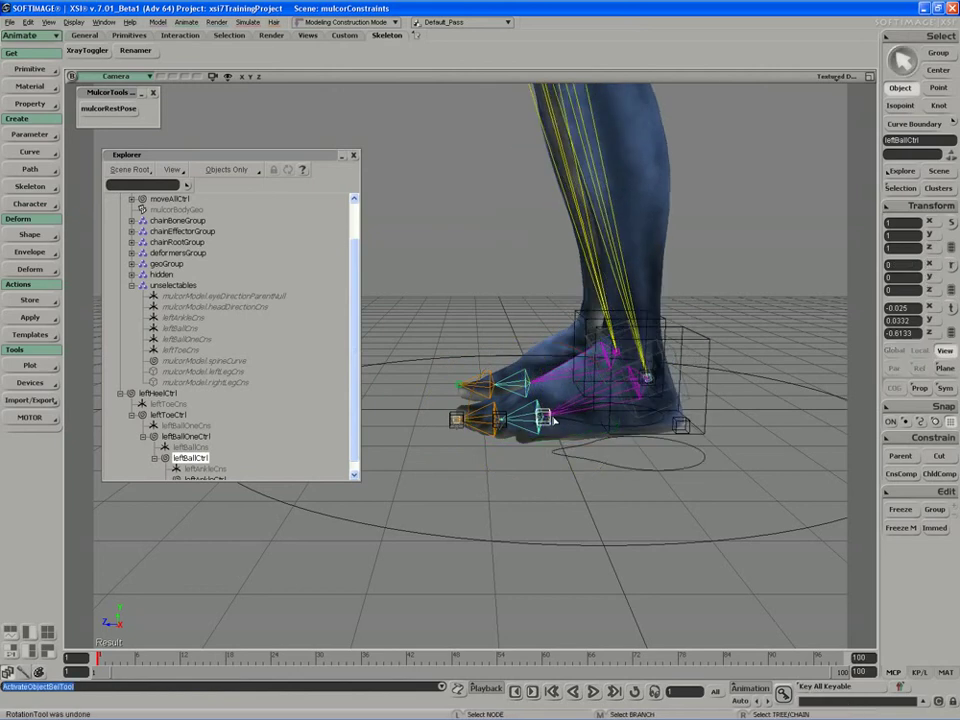
Test pivoting the foot by rotating leftToeCtrl about its Y axis and undo the rotation
right_drag(533, 434, 477, 460)
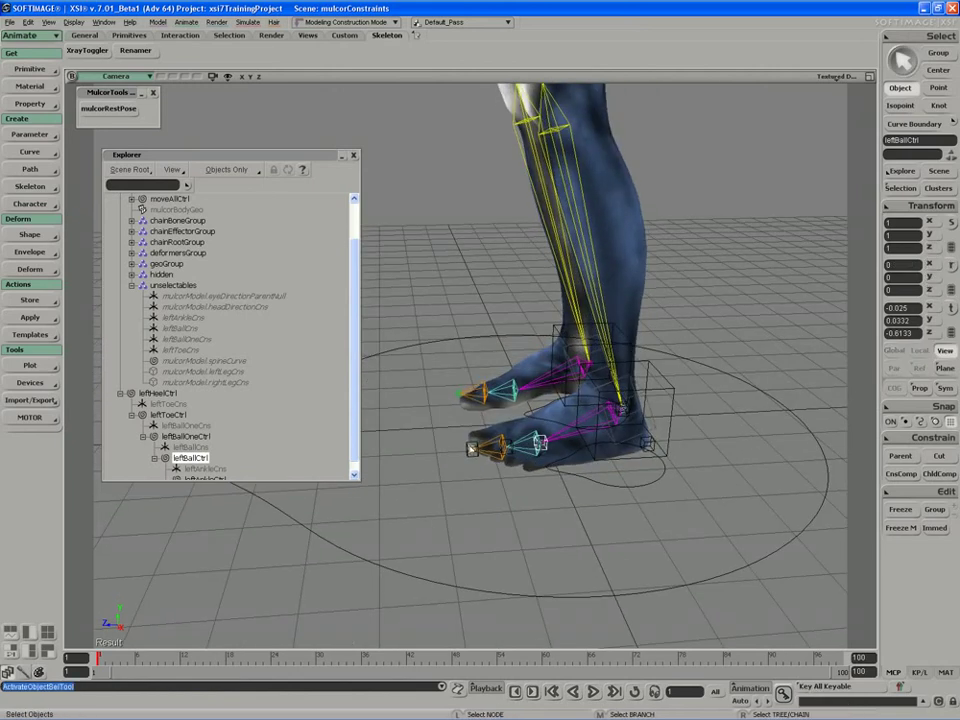
click(472, 450)
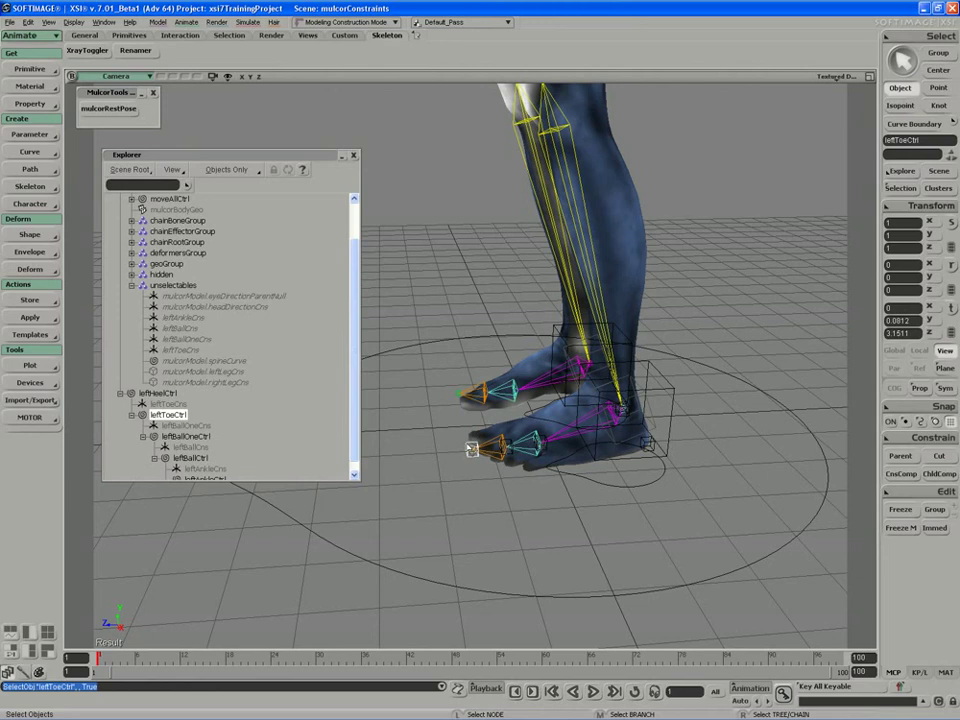
key(c)
drag(508, 481, 508, 452)
key(ctrl+z)
key(alt+z)
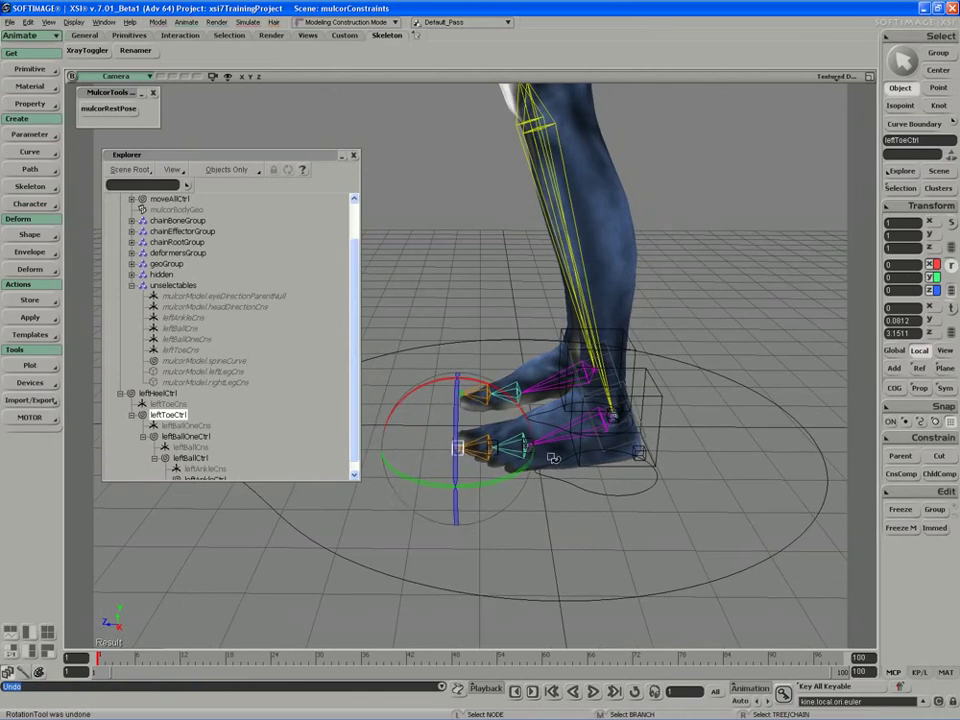
Test pivoting the foot by rotating leftHeelCtrl about its Y axis and undo the rotation
key(space)
click(628, 474)
key(c)
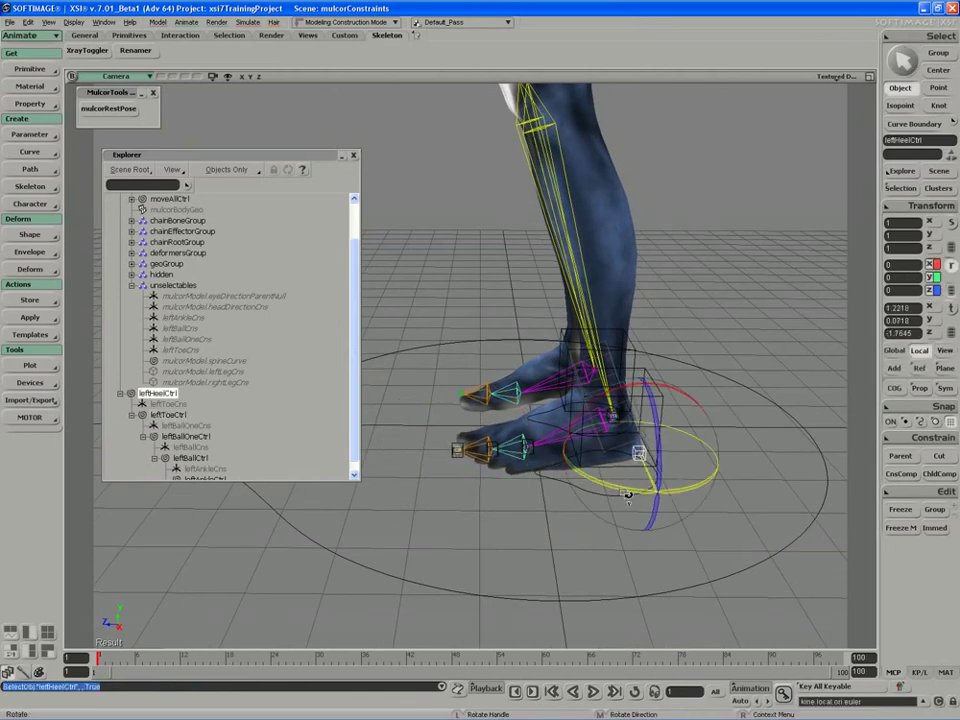
drag(620, 493, 619, 496)
key(ctrl+z)
key(space)
Select the leftAnkleCns, leftBallCns, leftBallOneCns and leftToeCns nulls in the unselectables group
key(s)
right_drag(523, 491, 508, 468)
drag(508, 468, 514, 519)
right_drag(514, 519, 568, 474)
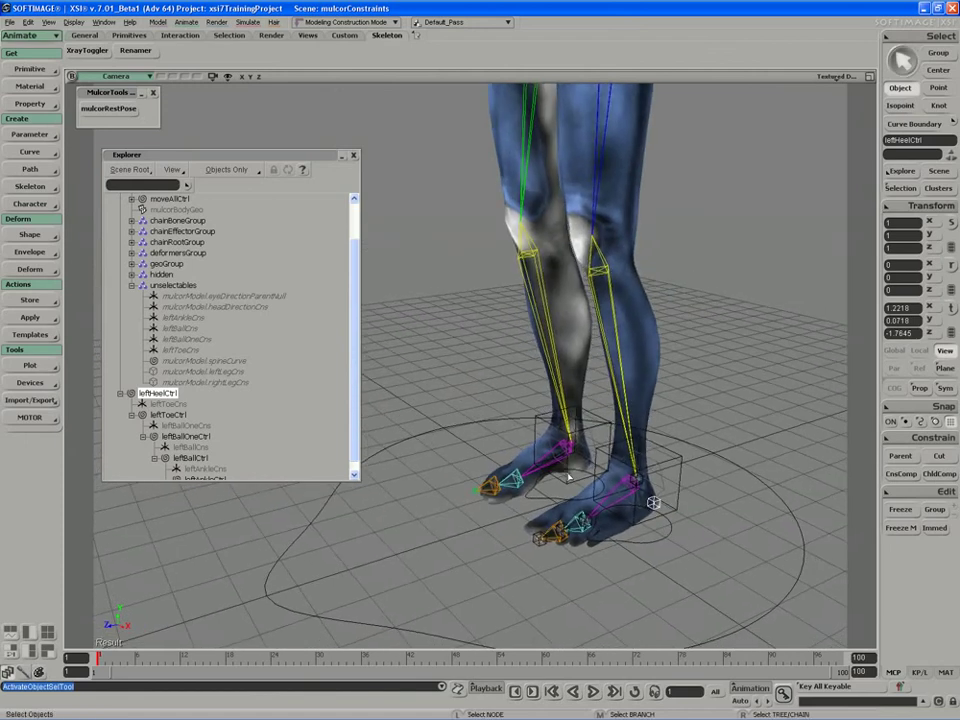
key(s)
drag(590, 476, 465, 439)
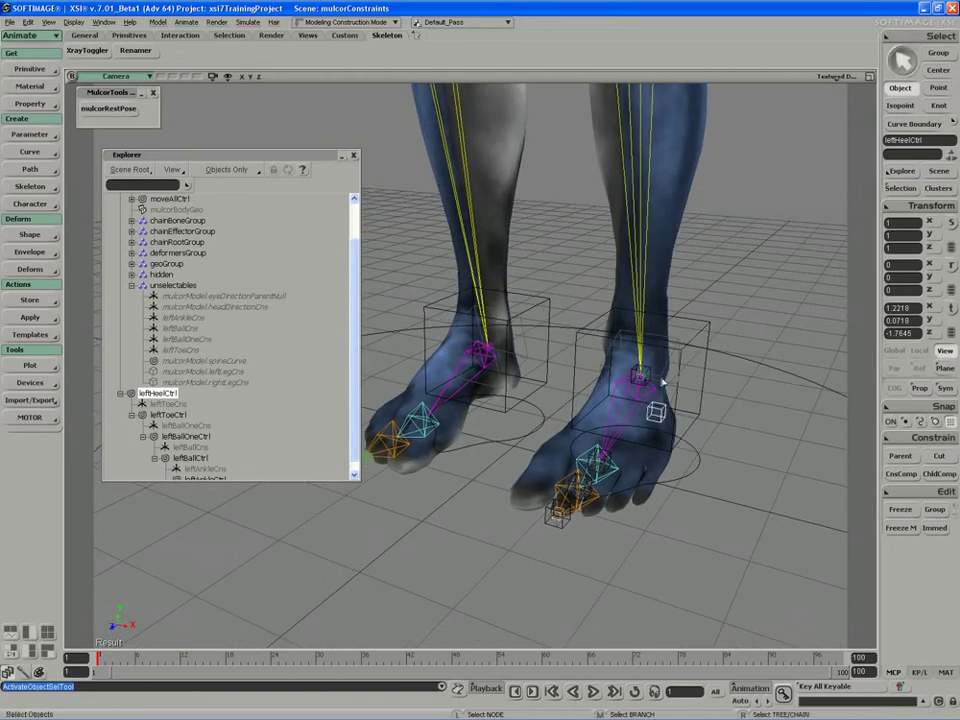
click(184, 318)
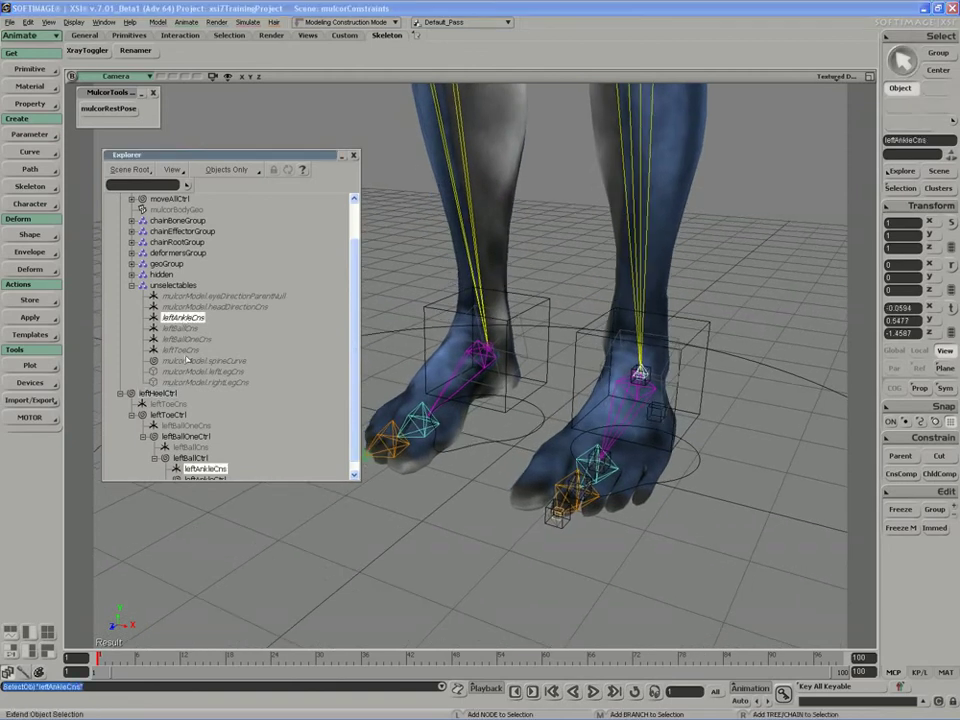
shift+click(180, 350)
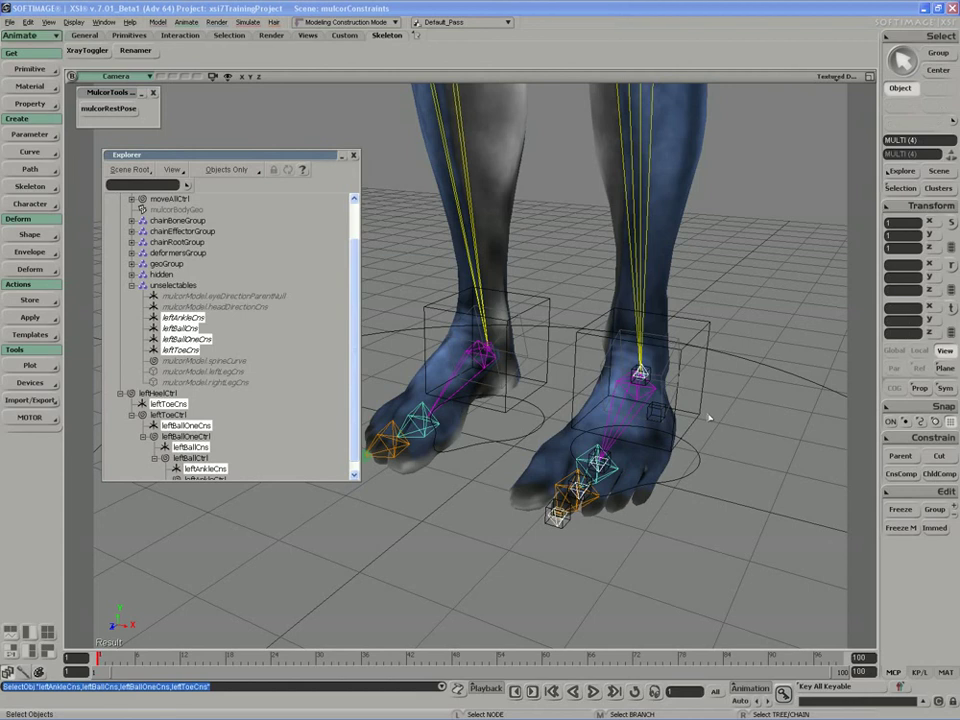
Add leftLegCtrl, leftHeelCtrl and the left ankle, toe, ball-one and ball controls to the selection, leaving LeftBallBone out
ctrl+click(652, 413)
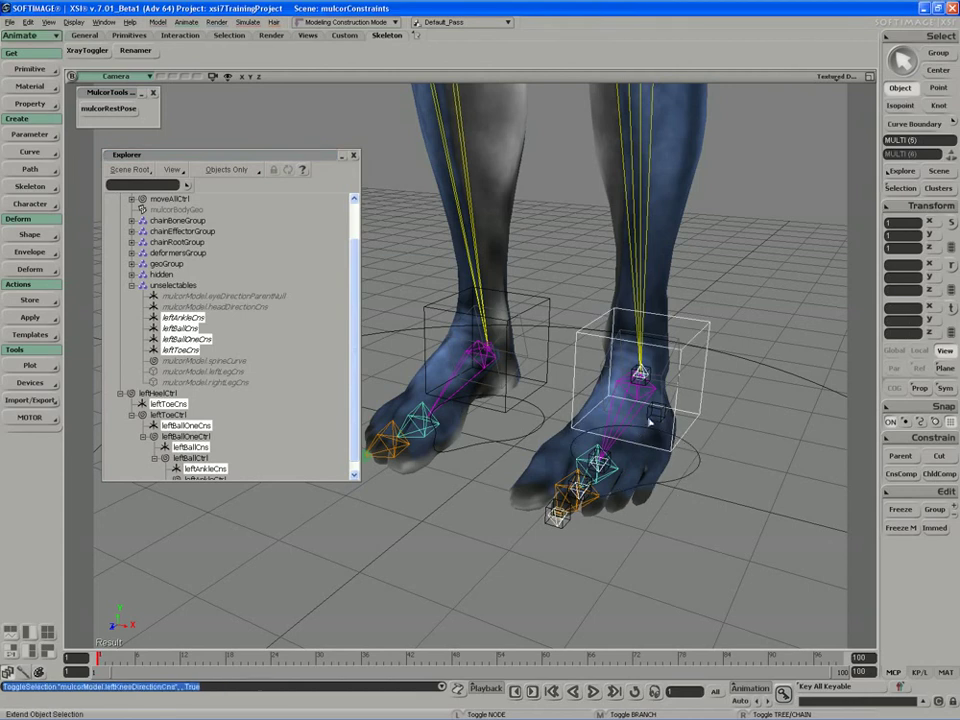
ctrl+click(650, 387)
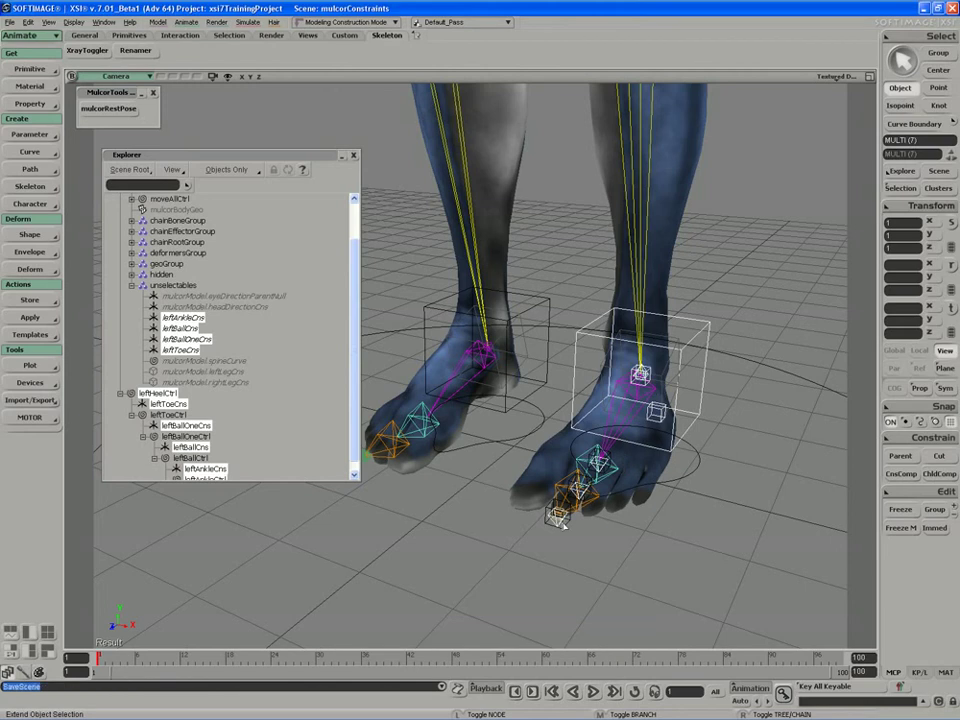
ctrl+click(558, 516)
ctrl+click(578, 488)
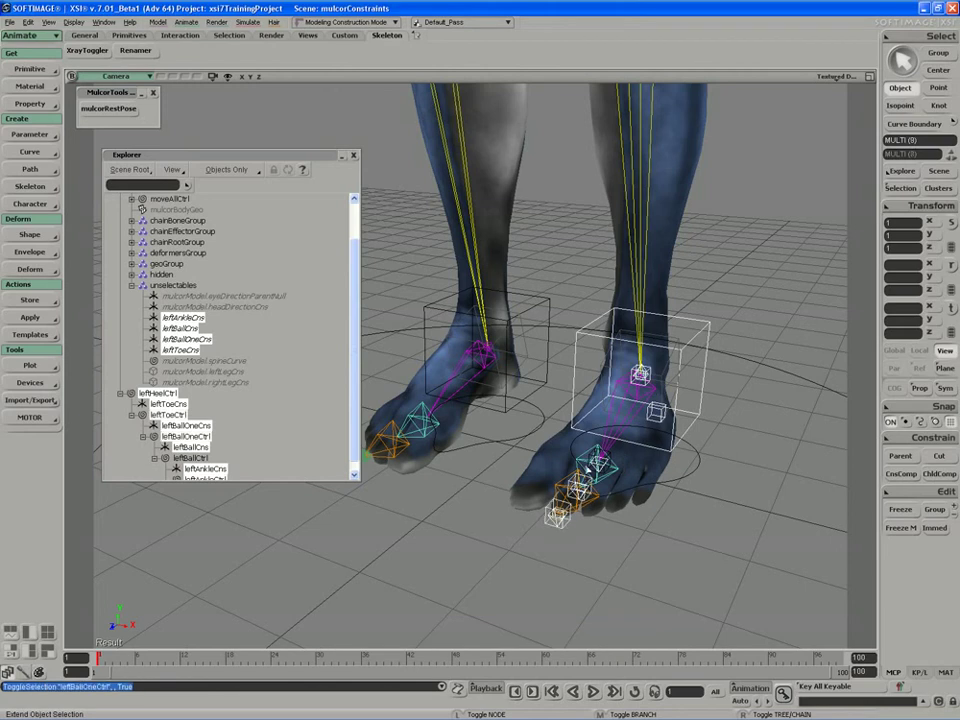
ctrl+click(601, 476)
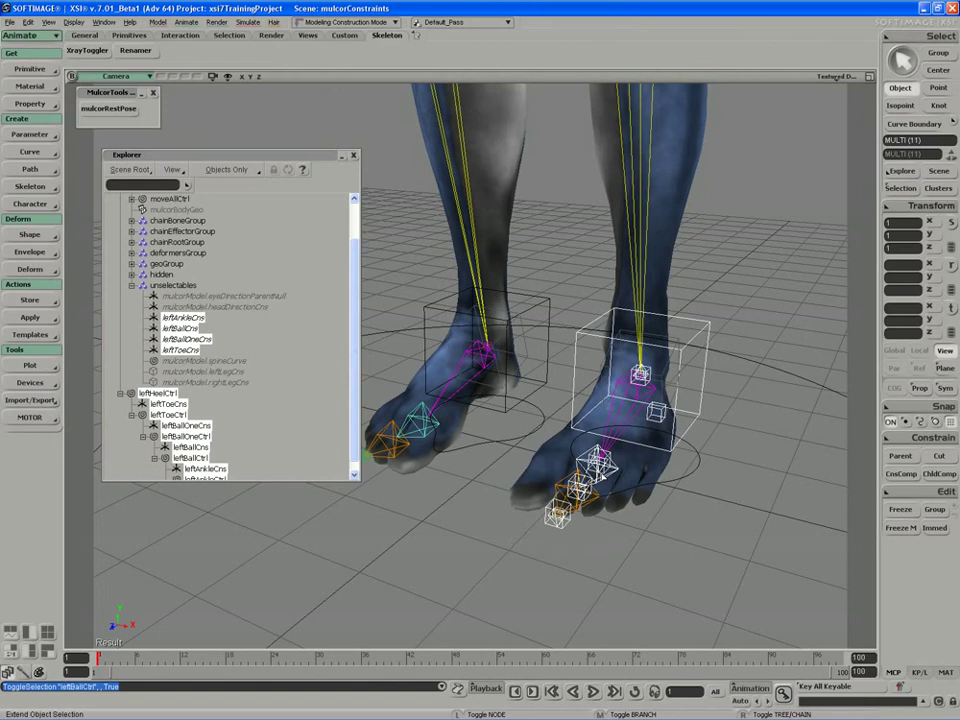
ctrl+click(603, 470)
key(s)
right_drag(636, 489, 574, 456)
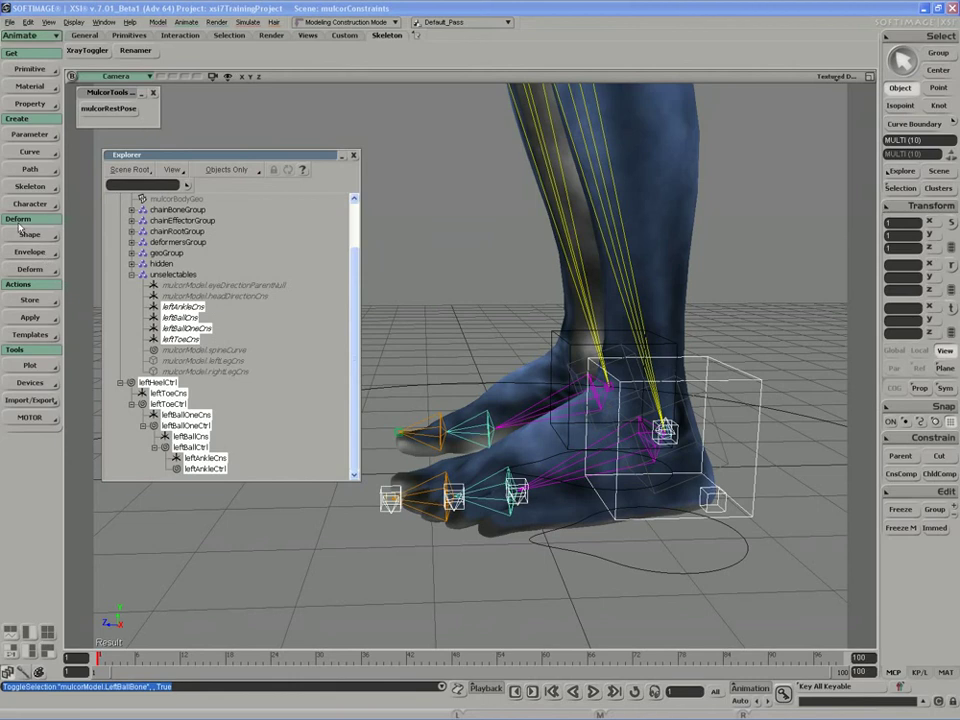
Duplicate the selected left foot rig symmetrically across the YZ plane with Duplicate Constraints and Freeze Negative Scaling enabled
click(34, 189)
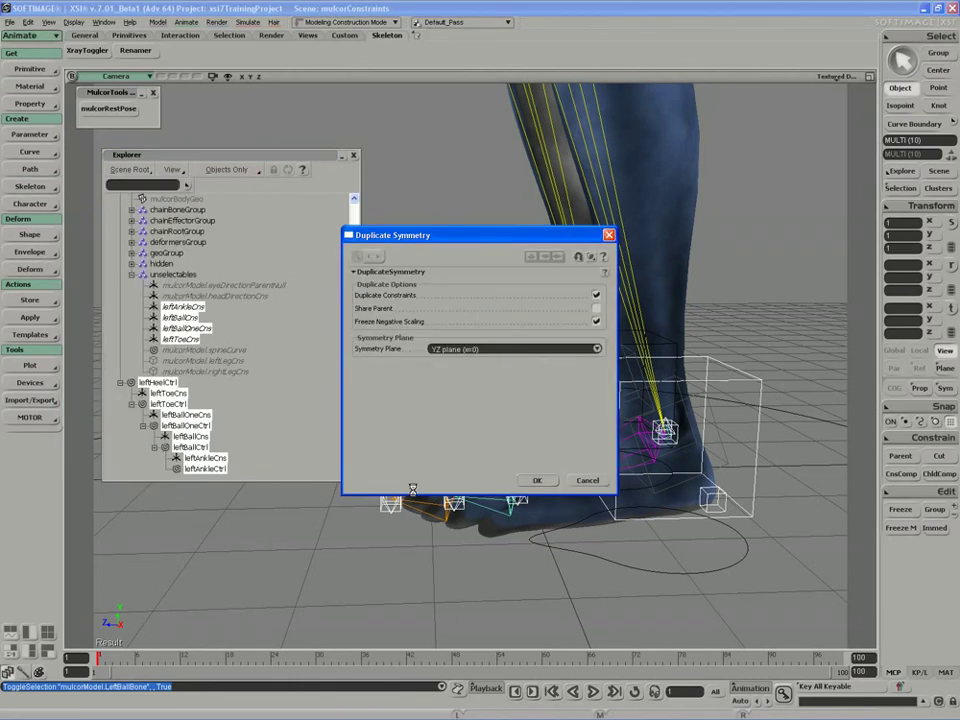
click(535, 481)
key(s)
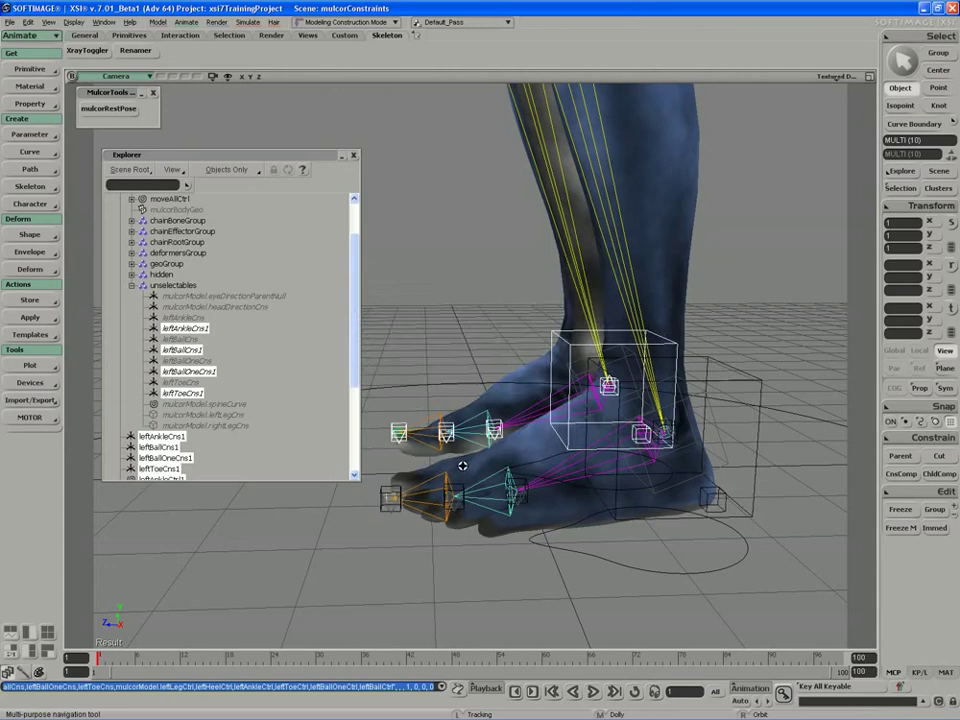
right_drag(463, 465, 575, 495)
middle_drag(575, 495, 424, 533)
right_drag(424, 533, 439, 501)
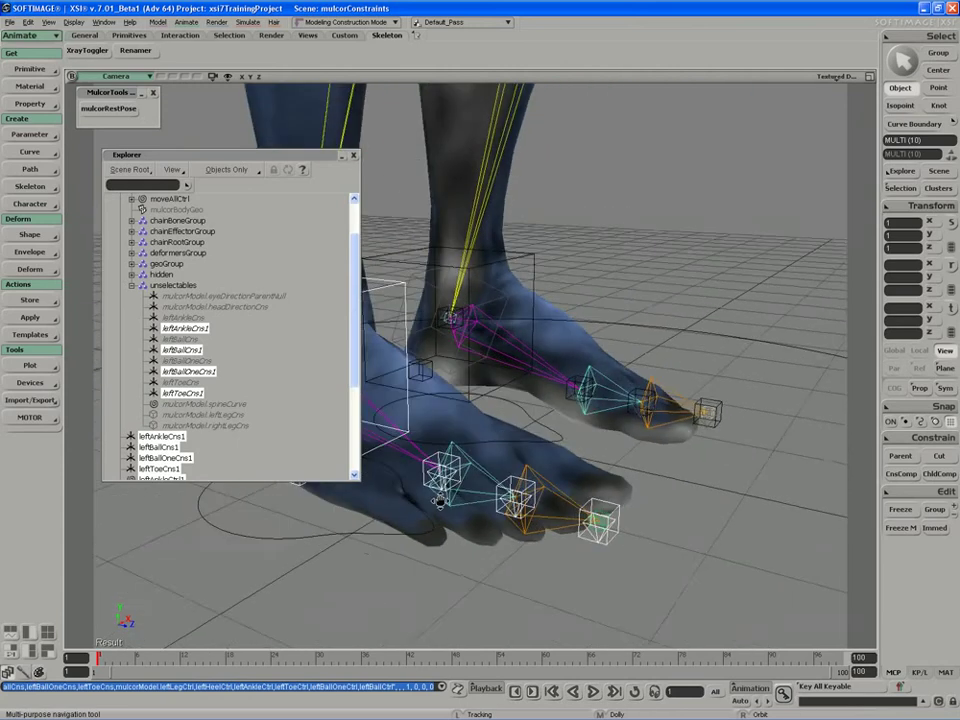
middle_drag(439, 501, 388, 521)
right_drag(388, 521, 440, 510)
key(space)
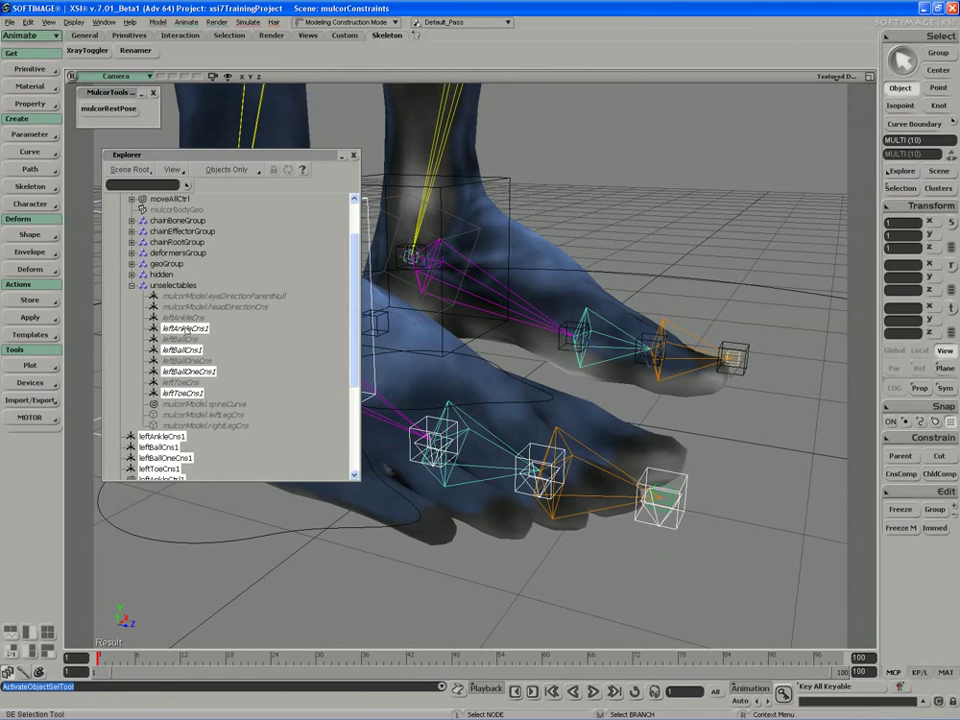
Batch-rename the mirrored foot rig objects by replacing "left" with "right" using the Renamer
scroll(330, 371, down, 1)
scroll(330, 371, down, 1)
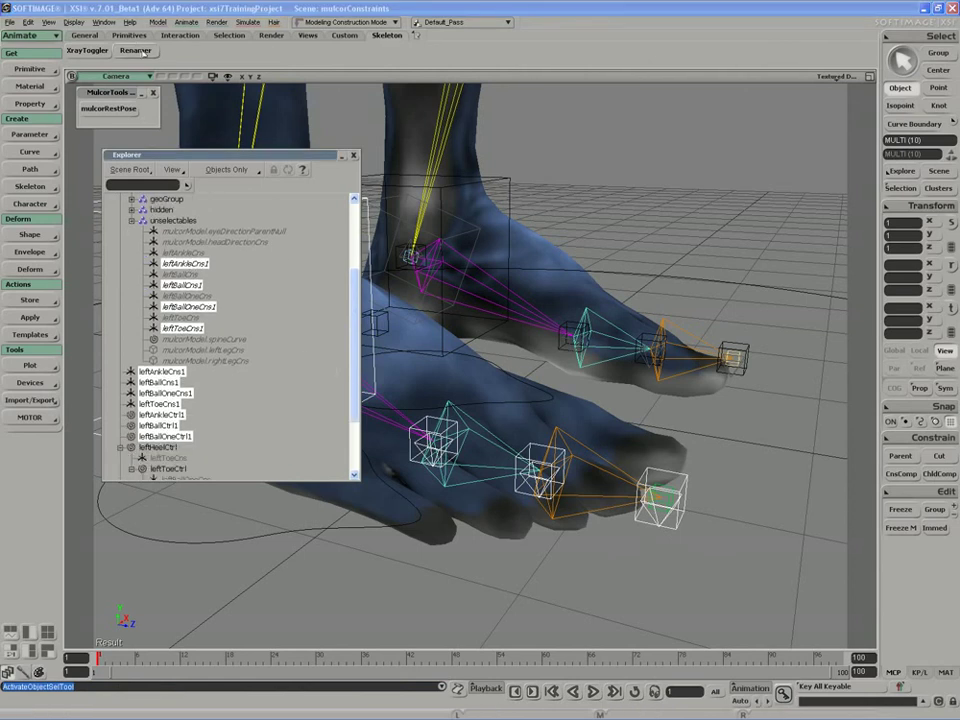
click(135, 50)
text(left)
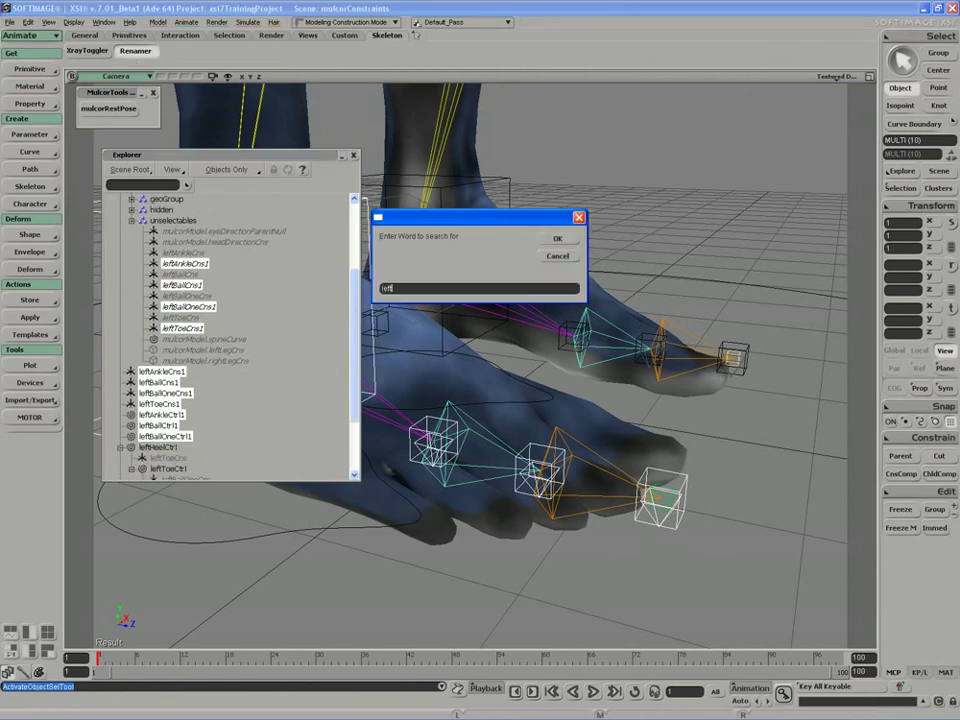
key(Return)
text(right)
key(Return)
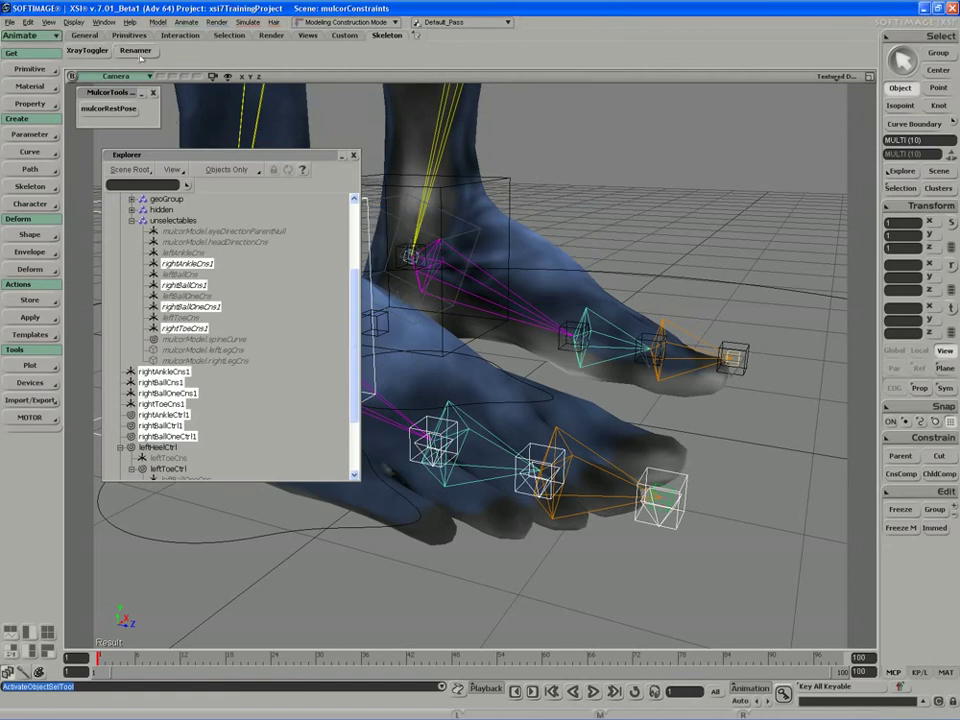
Remove the "1" suffix from the mirrored right foot object names using the Renamer
click(135, 50)
text(1)
click(564, 240)
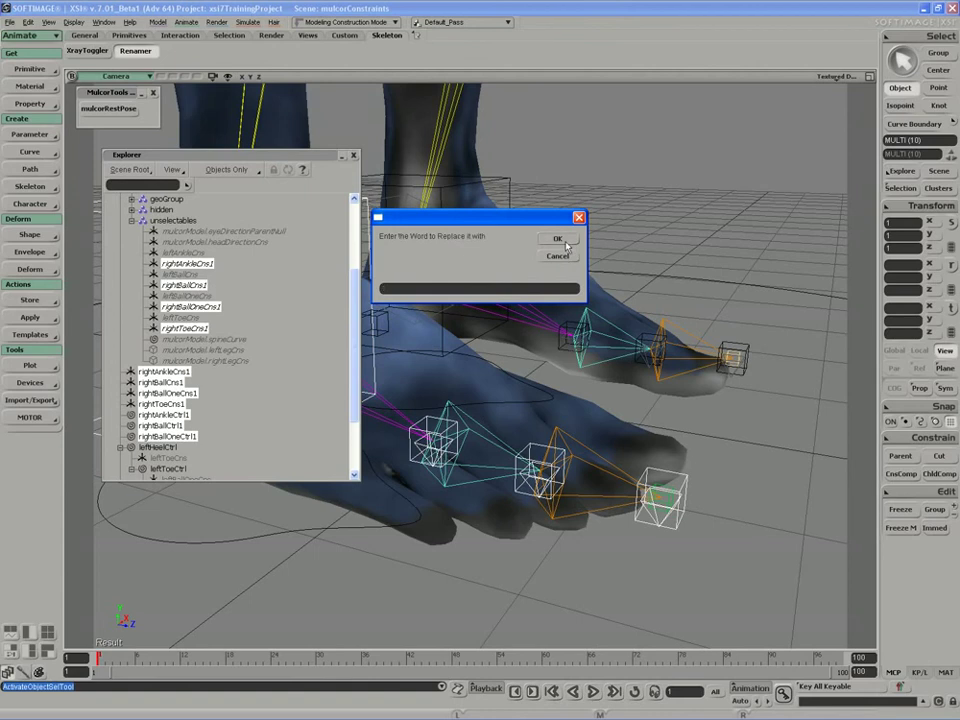
click(564, 240)
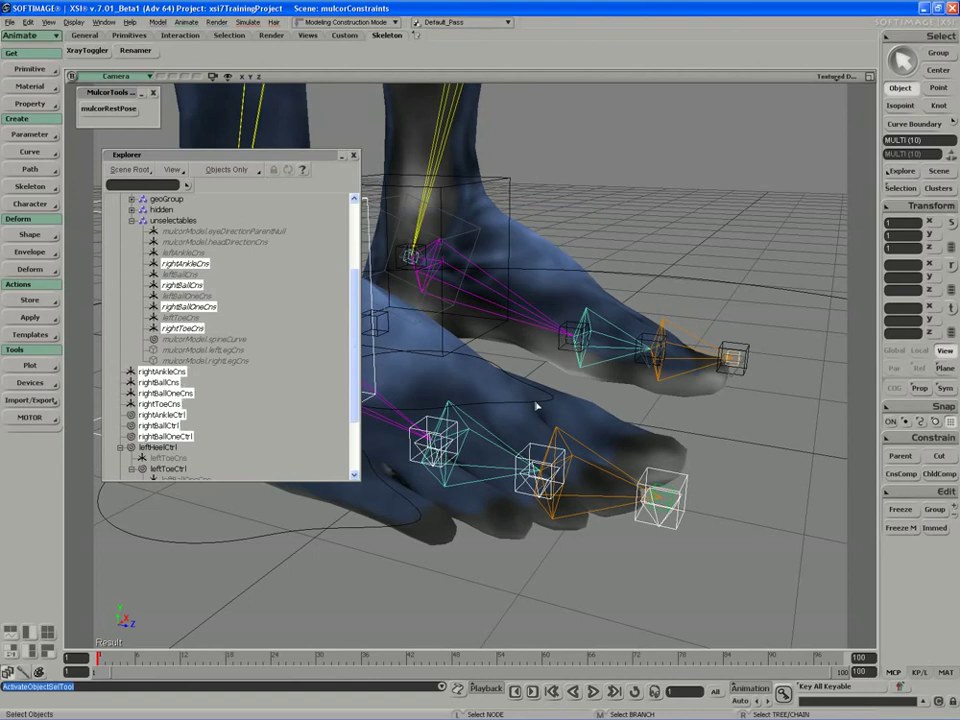
key(s)
right_drag(536, 403, 574, 396)
drag(524, 413, 550, 413)
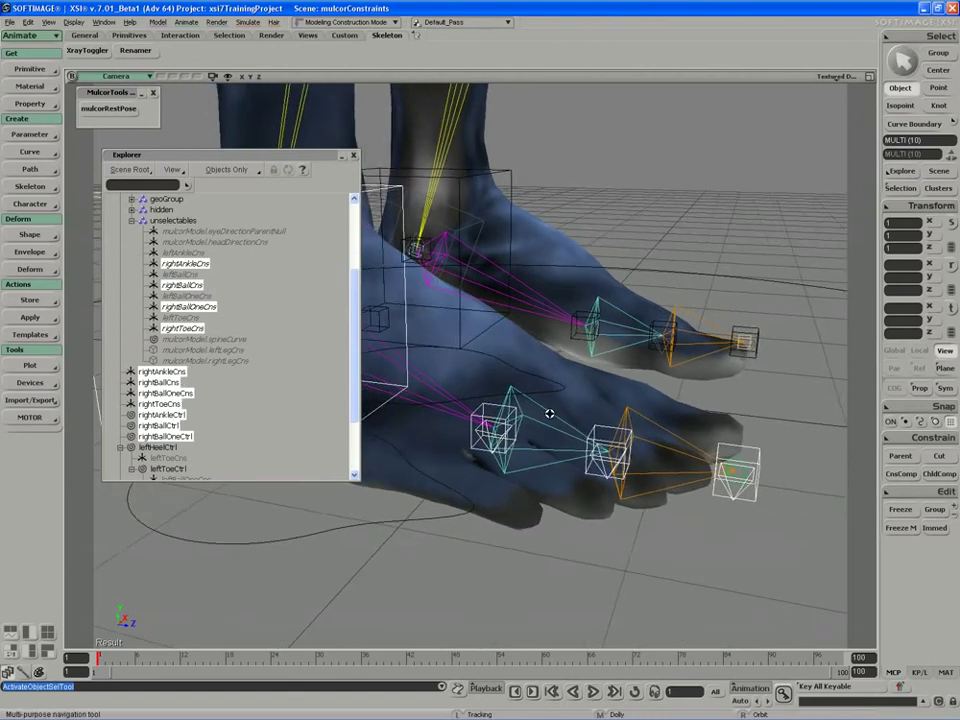
right_drag(549, 413, 590, 490)
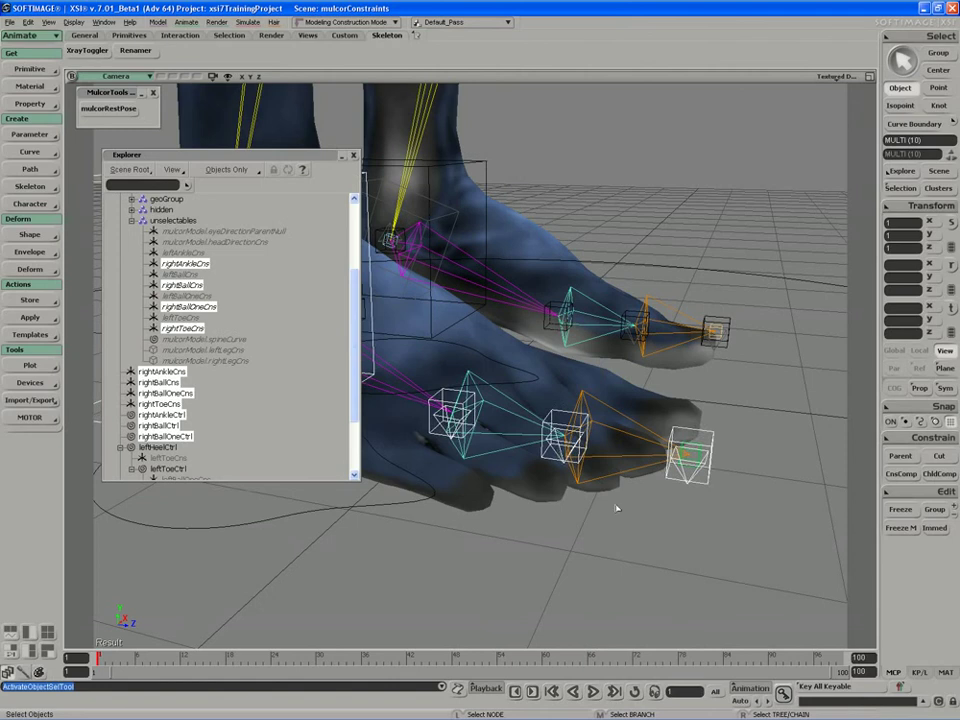
Pose-constrain the right foot effector to the rightToeCns null
click(686, 455)
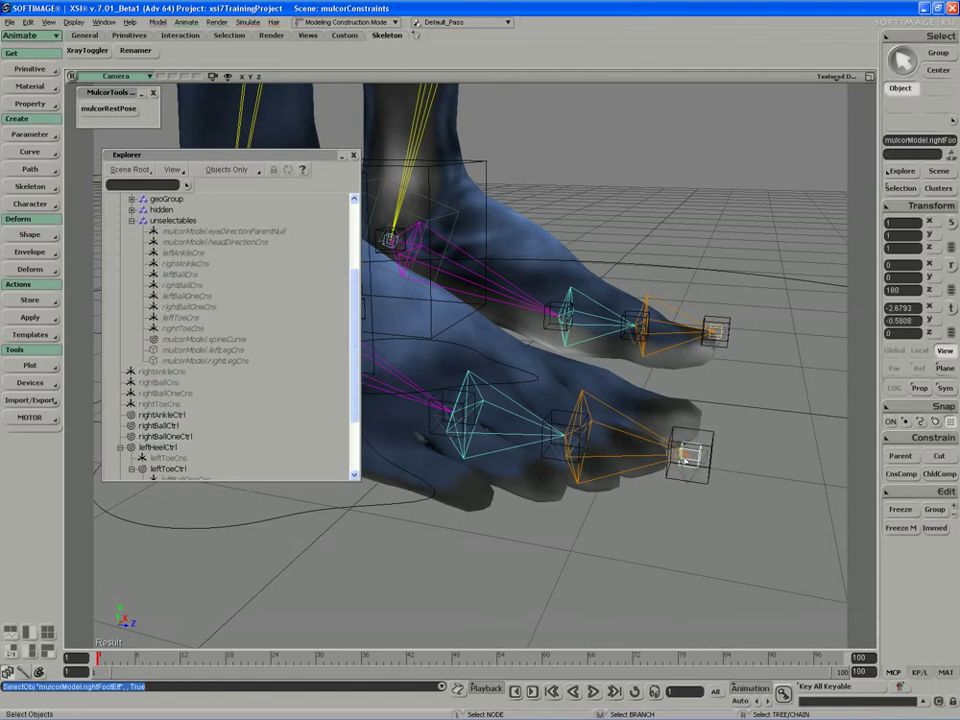
click(918, 445)
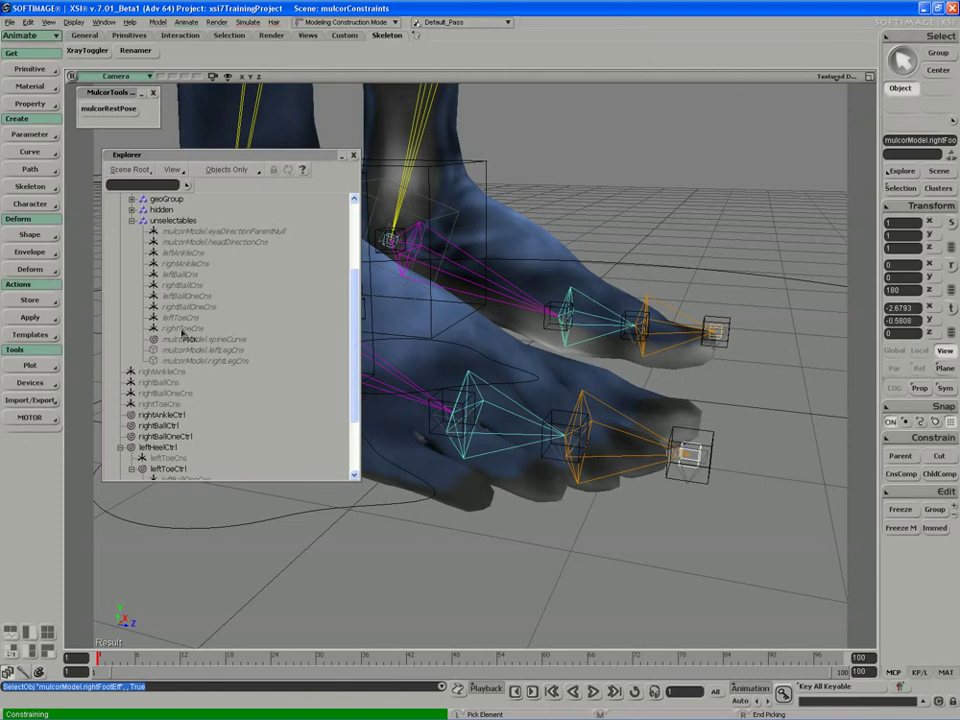
click(182, 331)
right_click(182, 331)
Try to pose-constrain rightToeBone to the rightBallOneCns null and undo the constraint
click(611, 474)
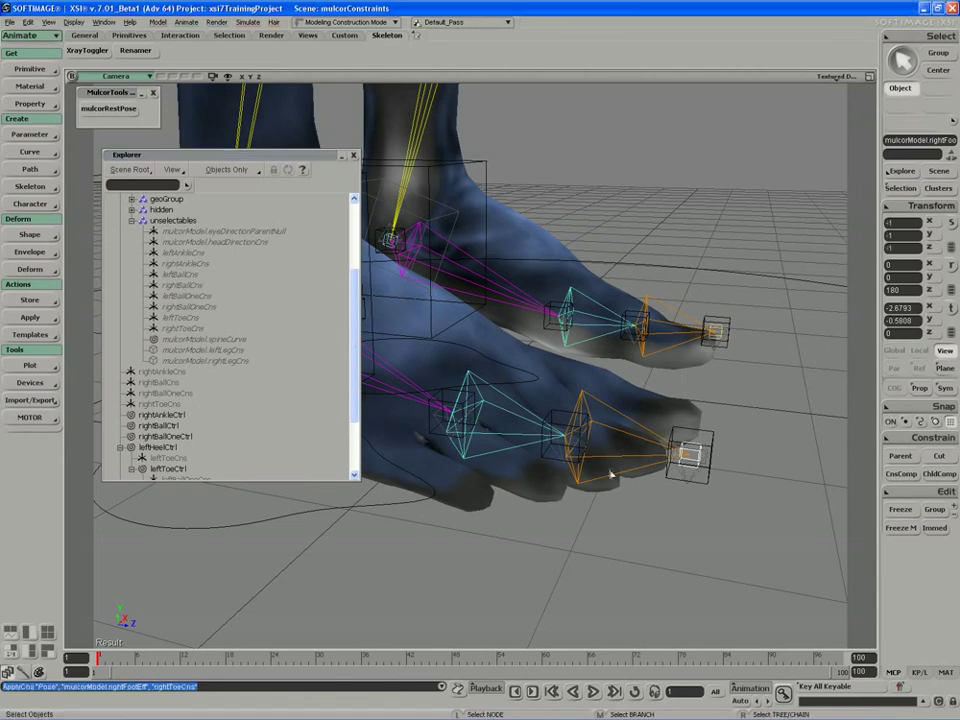
middle_click(897, 439)
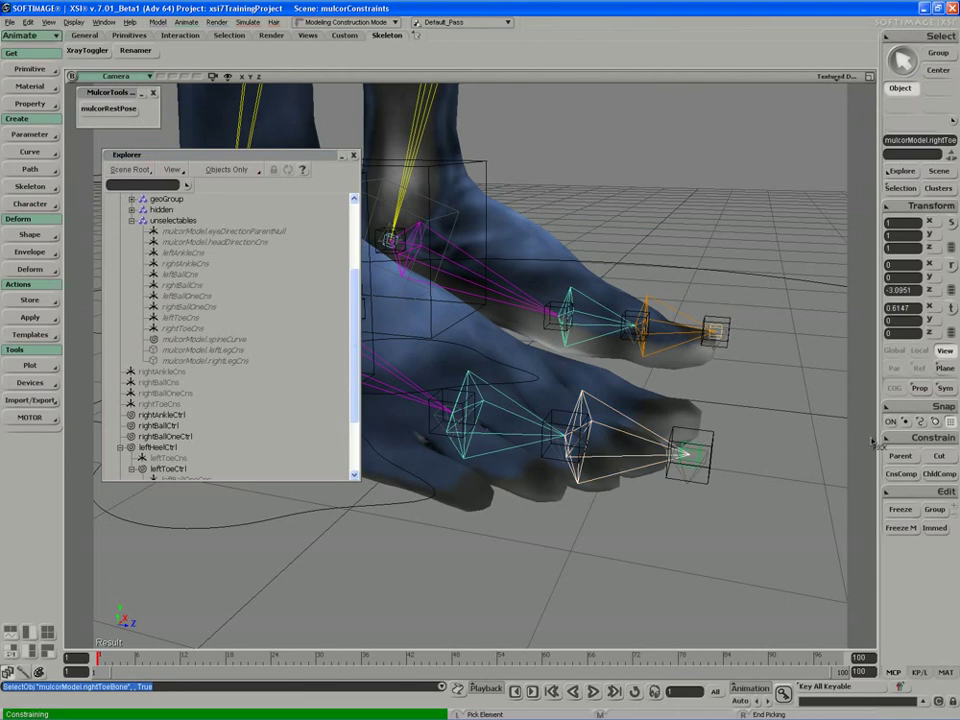
click(181, 308)
right_click(181, 308)
key(ctrl+z)
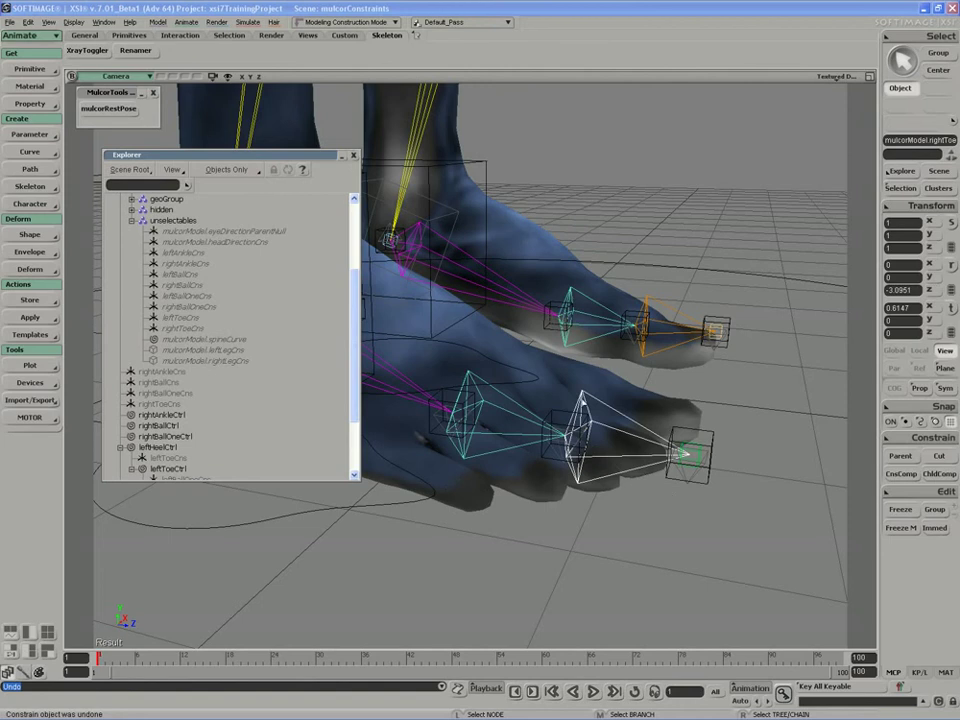
Undo the right foot effector constraint, both batch renames and the symmetrical duplication of the foot rig
key(s)
right_drag(583, 402, 570, 460)
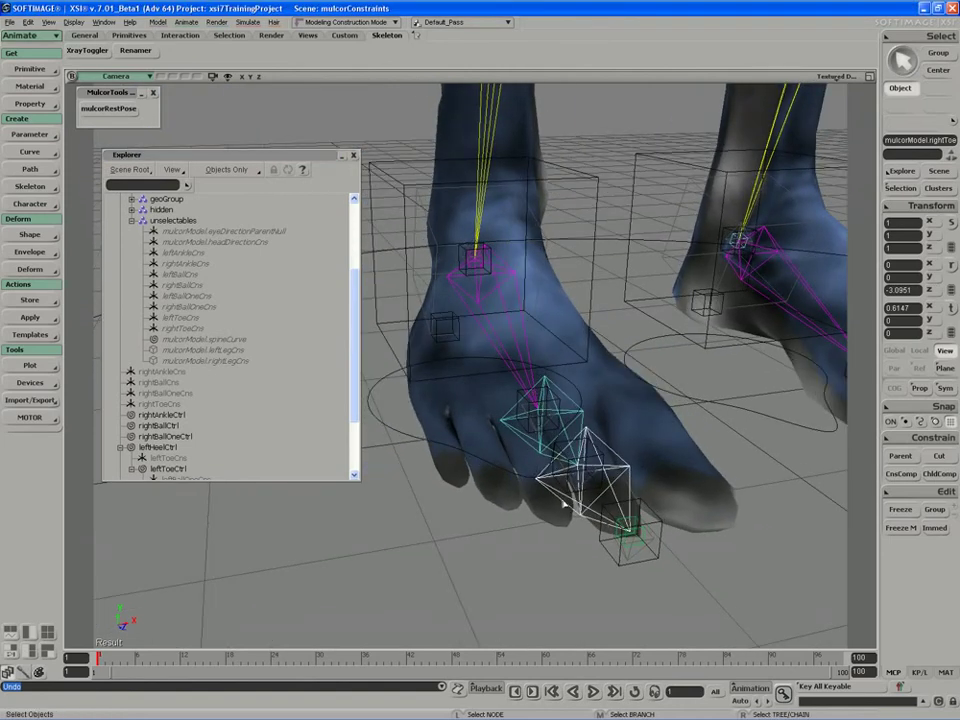
key(ctrl+z)
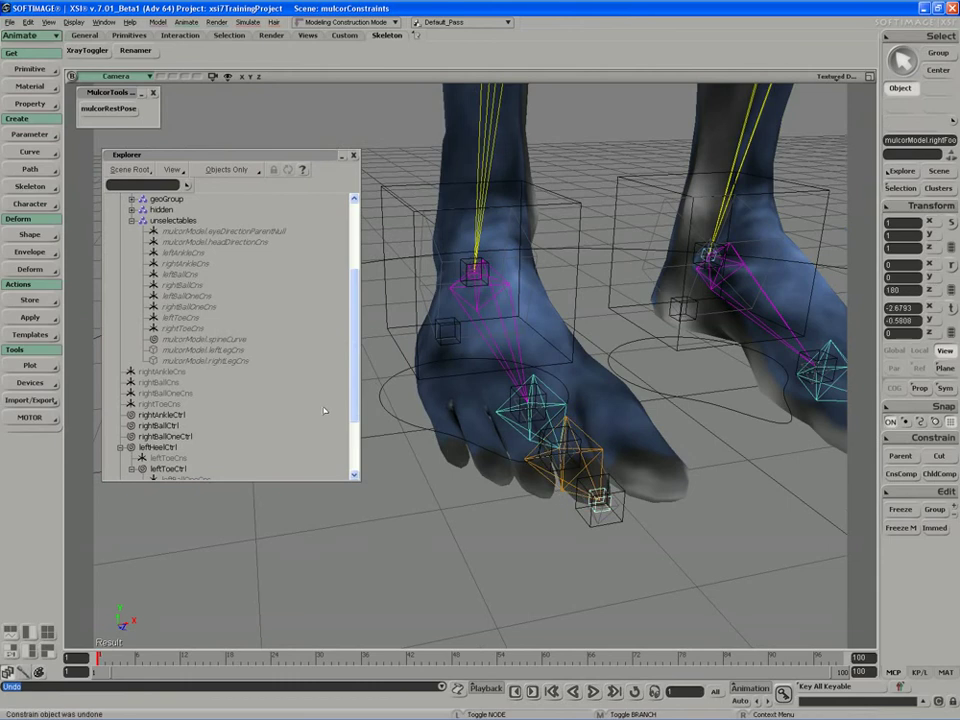
key(ctrl+z)
key(ctrl+z)
key(ctrl+z)
key(ctrl+z)
key(ctrl+z)
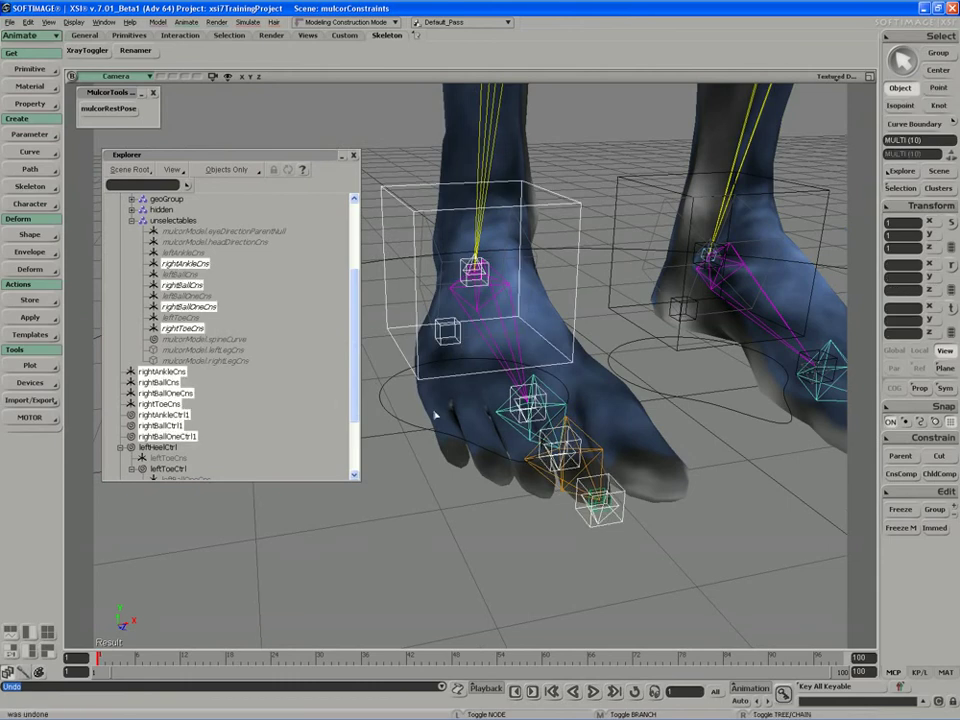
key(ctrl+z)
key(ctrl+z)
key(ctrl+z)
key(ctrl+z)
key(ctrl+z)
key(ctrl+z)
key(ctrl+z)
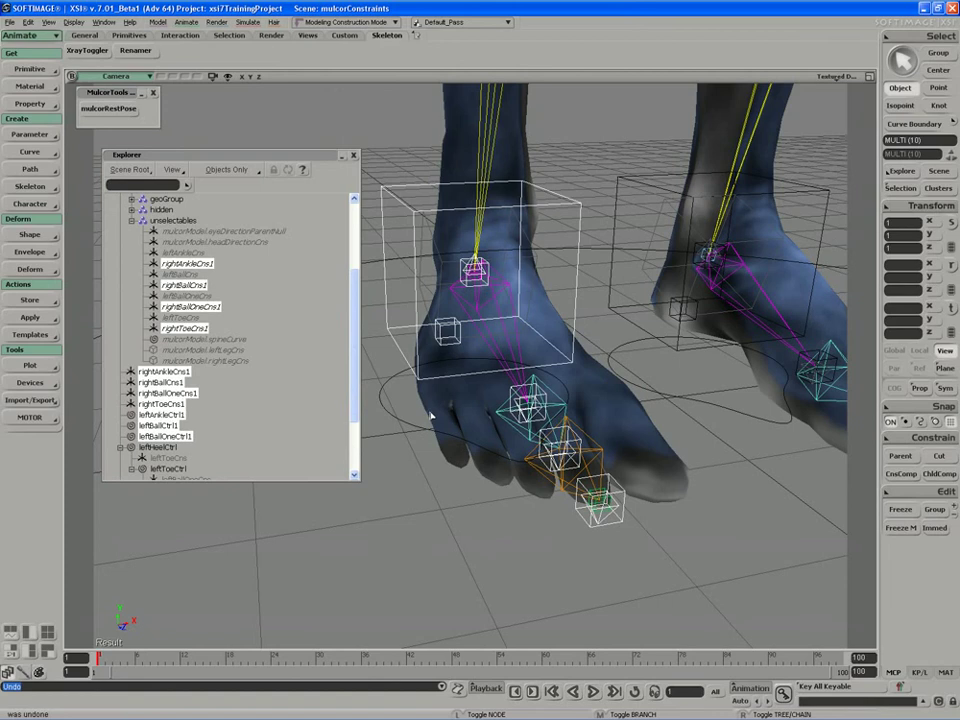
key(ctrl+z)
key(ctrl+z)
key(ctrl+z)
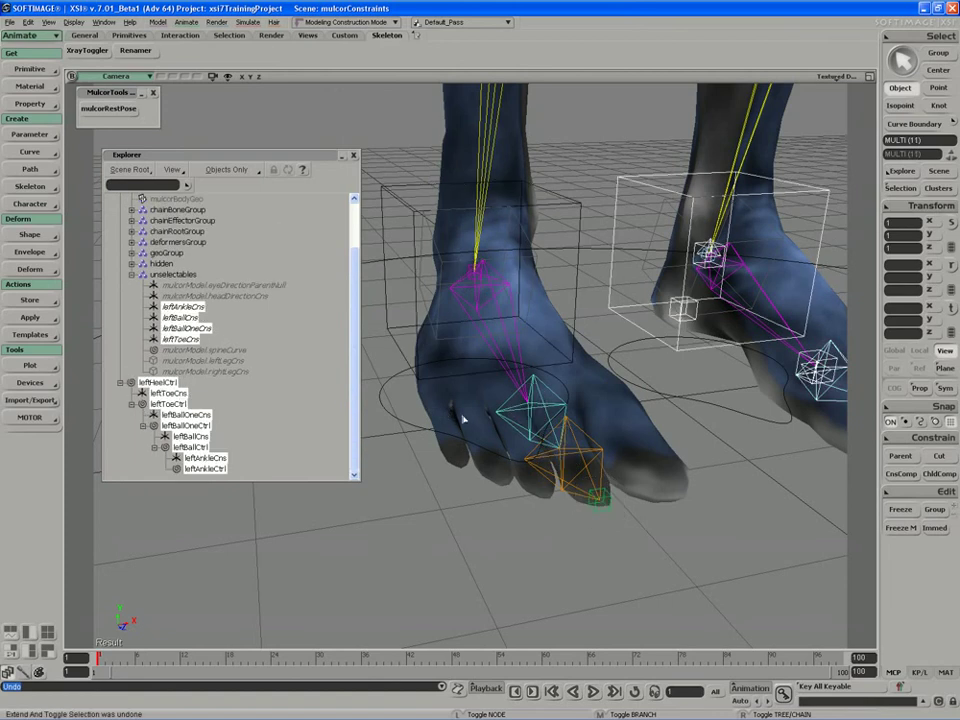
Remove leftLegCtrl from the selection of left foot rig parts
key(s)
middle_drag(463, 419, 549, 450)
right_drag(549, 450, 482, 432)
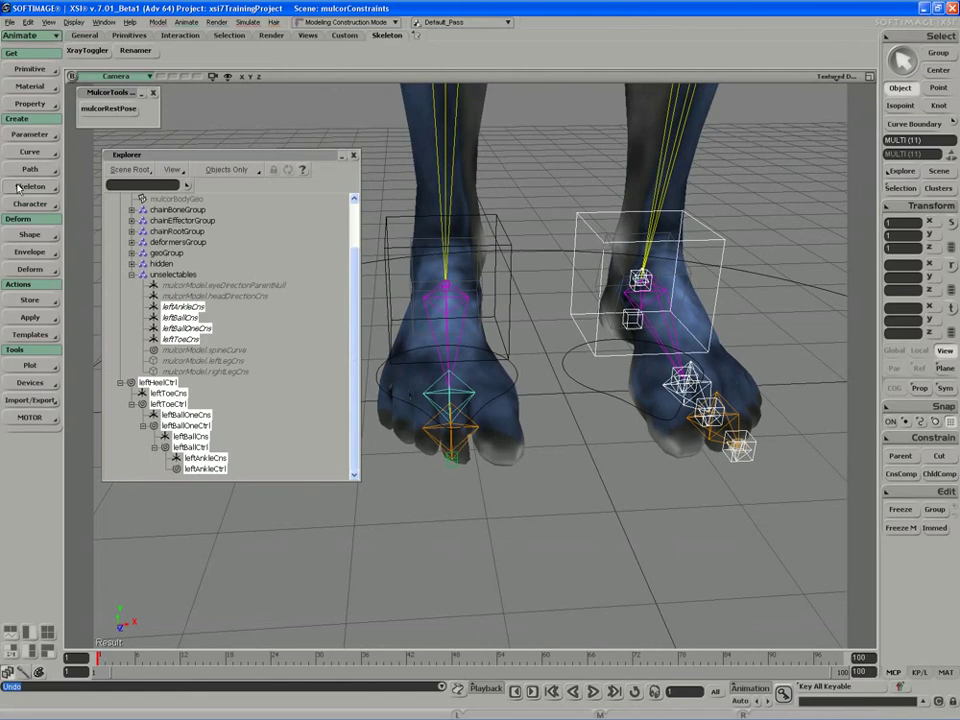
ctrl+click(572, 328)
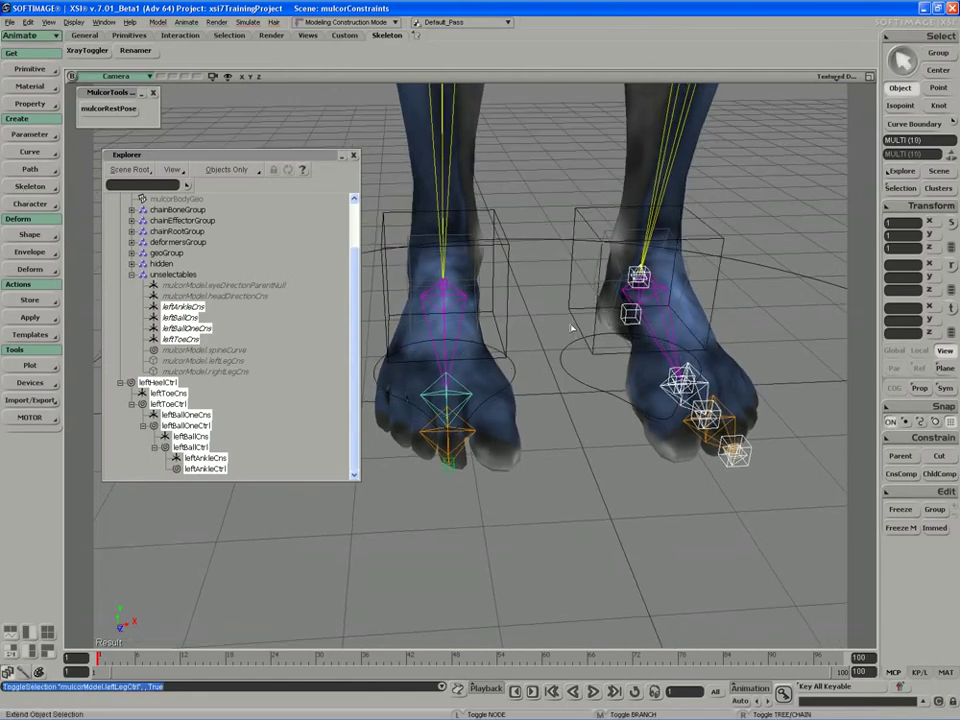
key(s)
right_drag(559, 319, 576, 311)
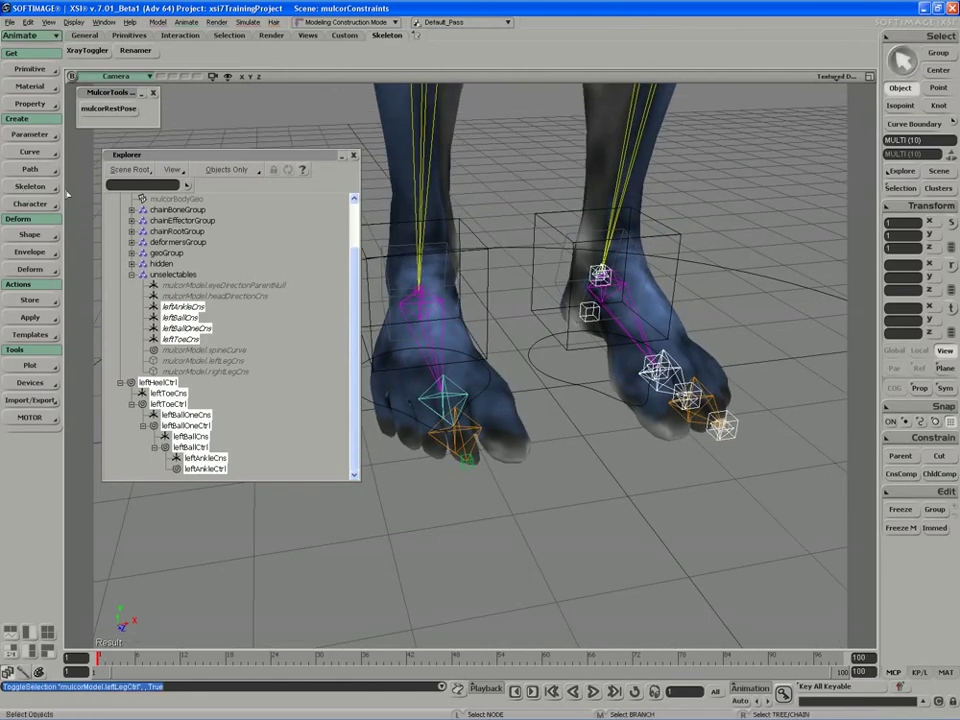
Duplicate the selected rig parts symmetrically across the YZ plane with Duplicate Constraints on and Freeze Negative Scaling off
click(35, 186)
click(140, 402)
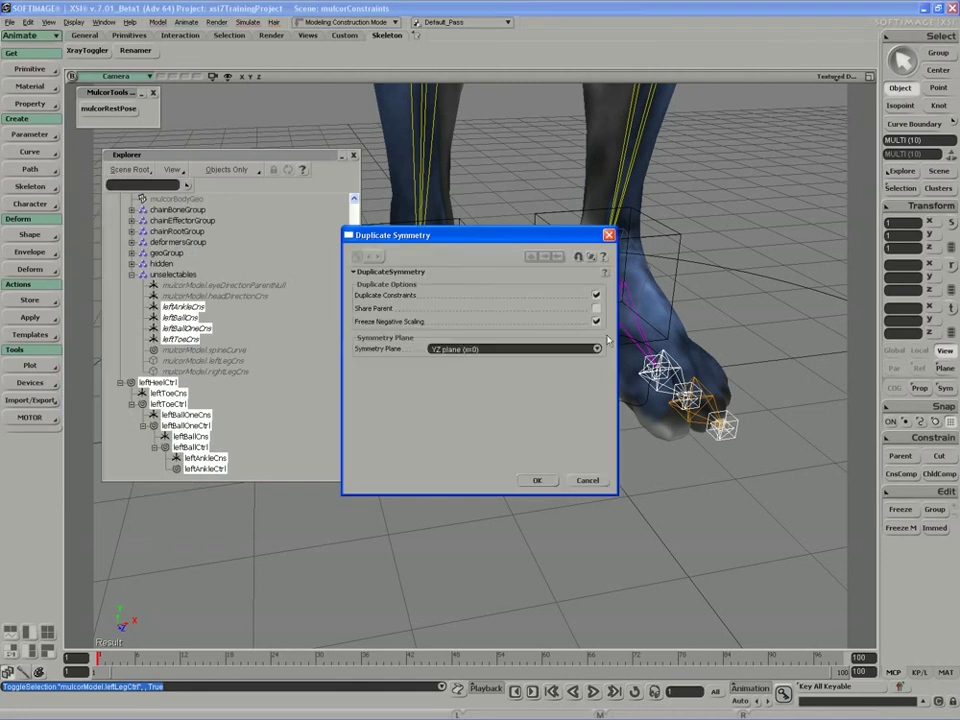
click(596, 321)
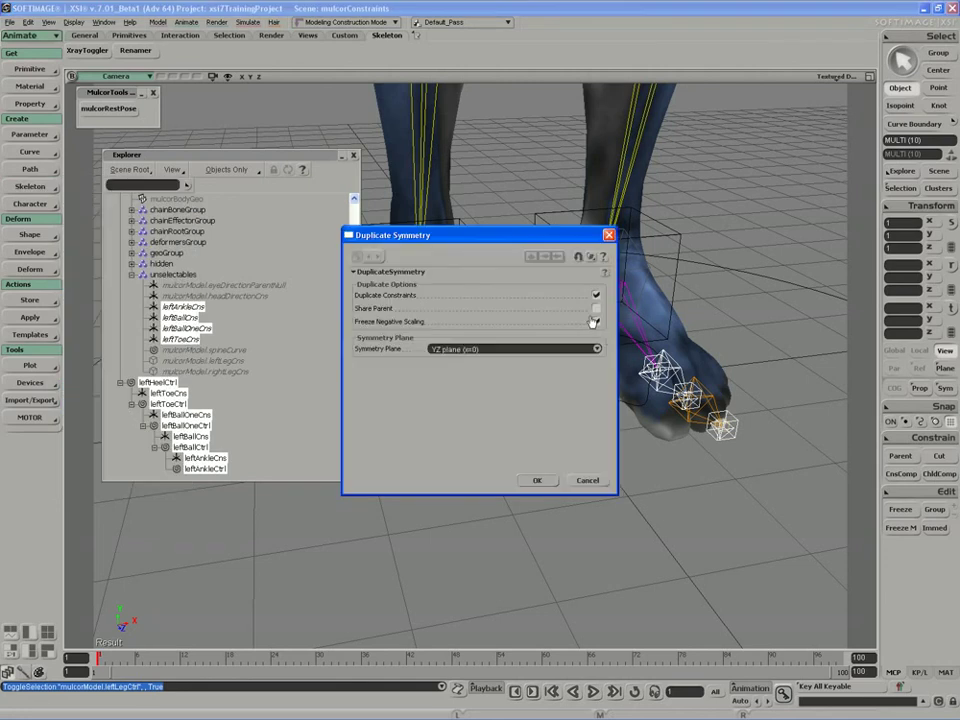
click(537, 481)
key(s)
right_drag(537, 482, 410, 498)
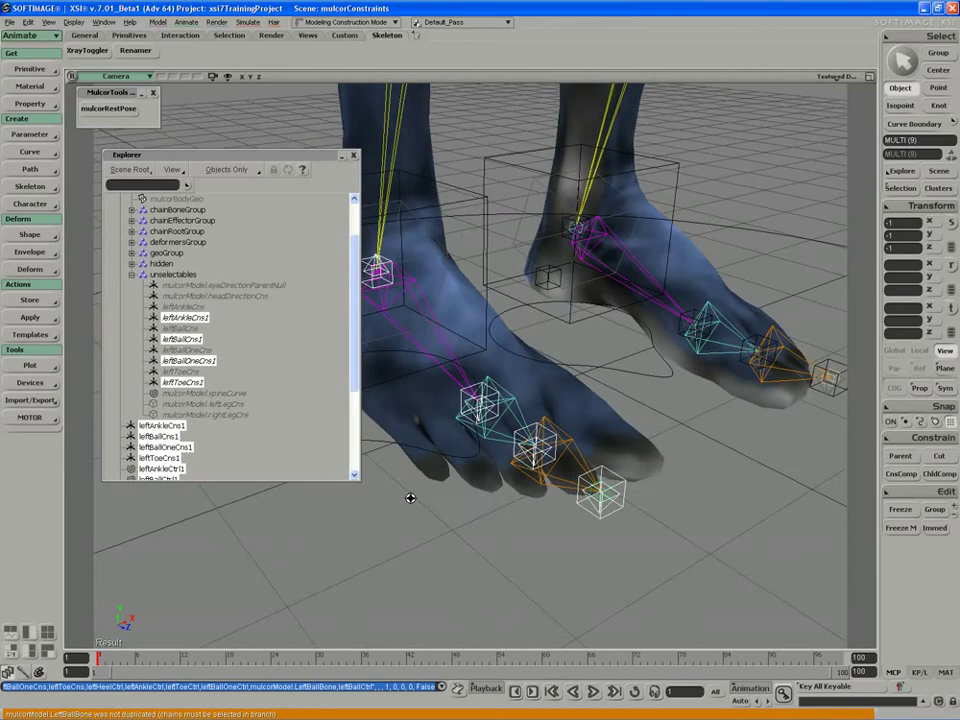
scroll(510, 508, up, 5)
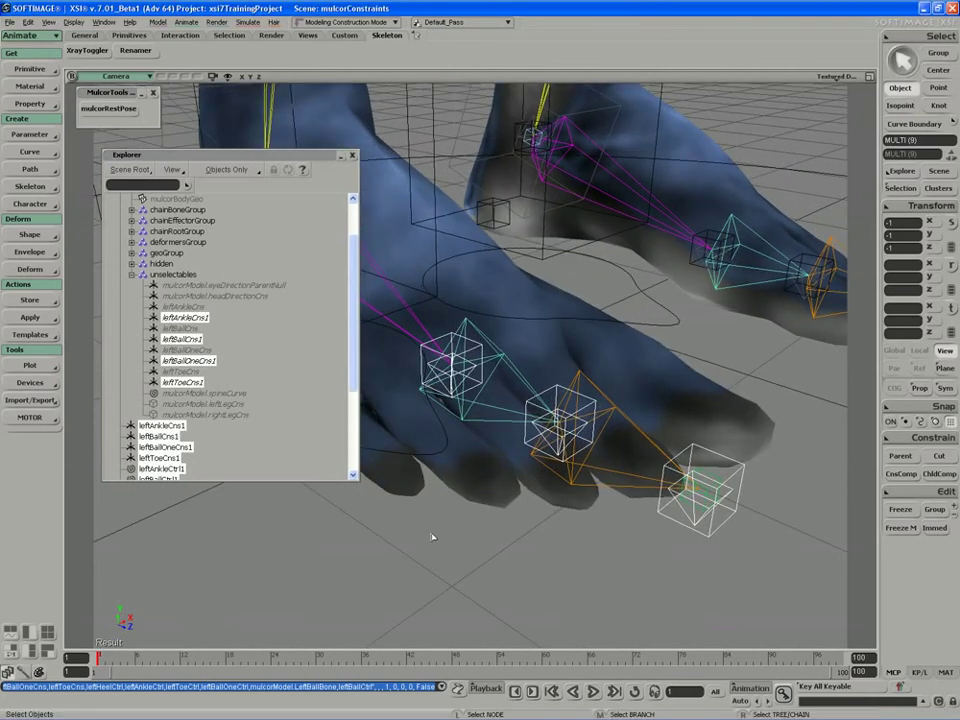
Batch-rename the duplicated rig parts, replacing "left" with "right" and stripping the trailing "1" from their names
click(135, 50)
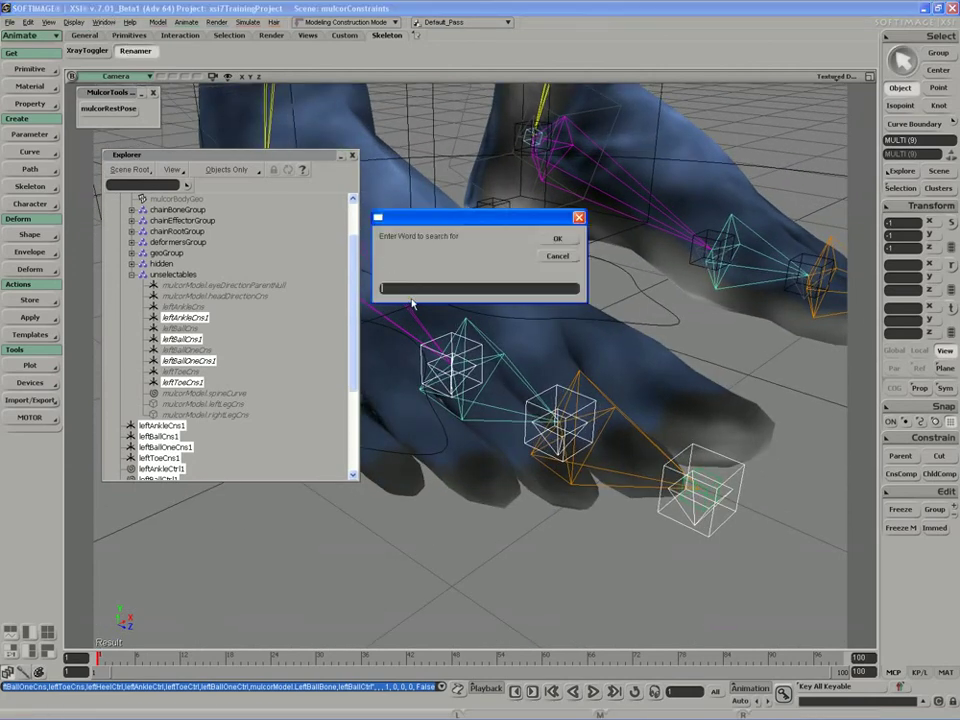
text(left)
key(Return)
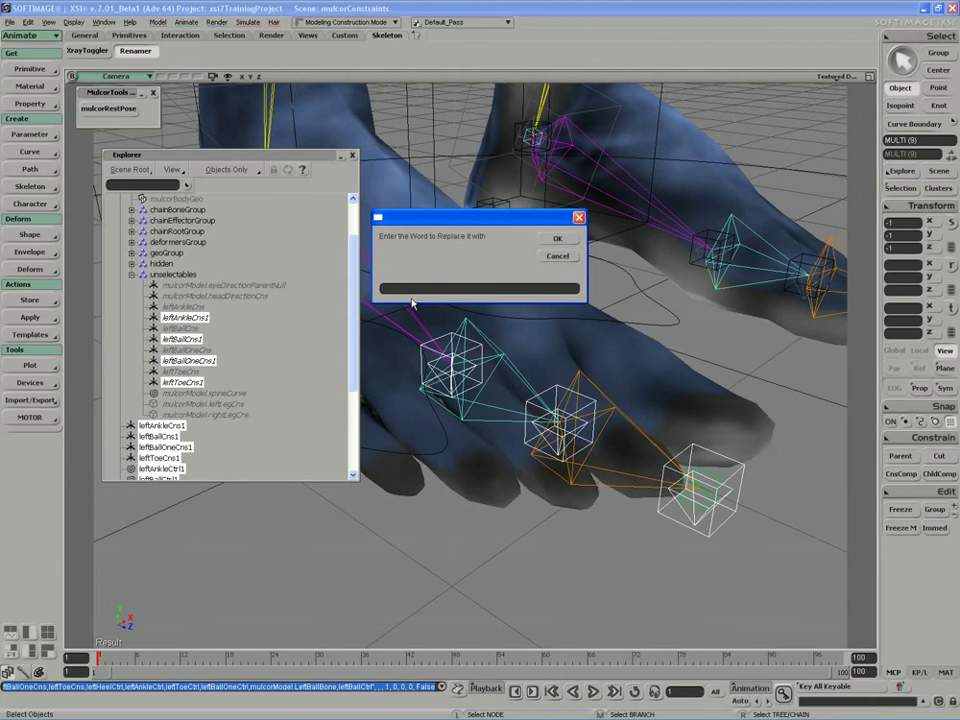
text(right)
key(Return)
click(135, 50)
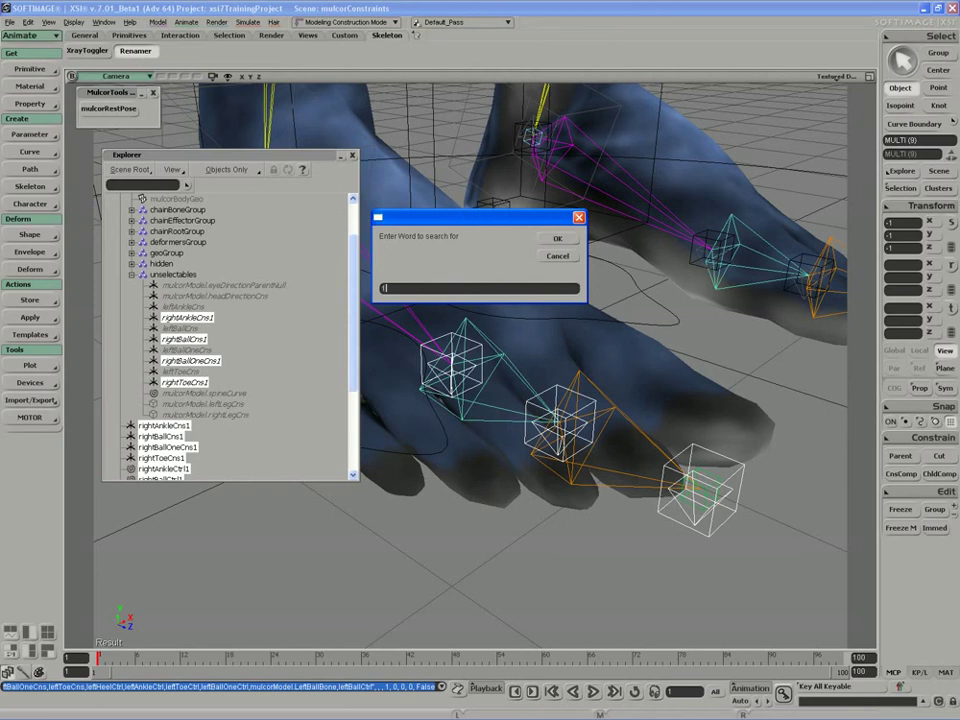
key(Escape)
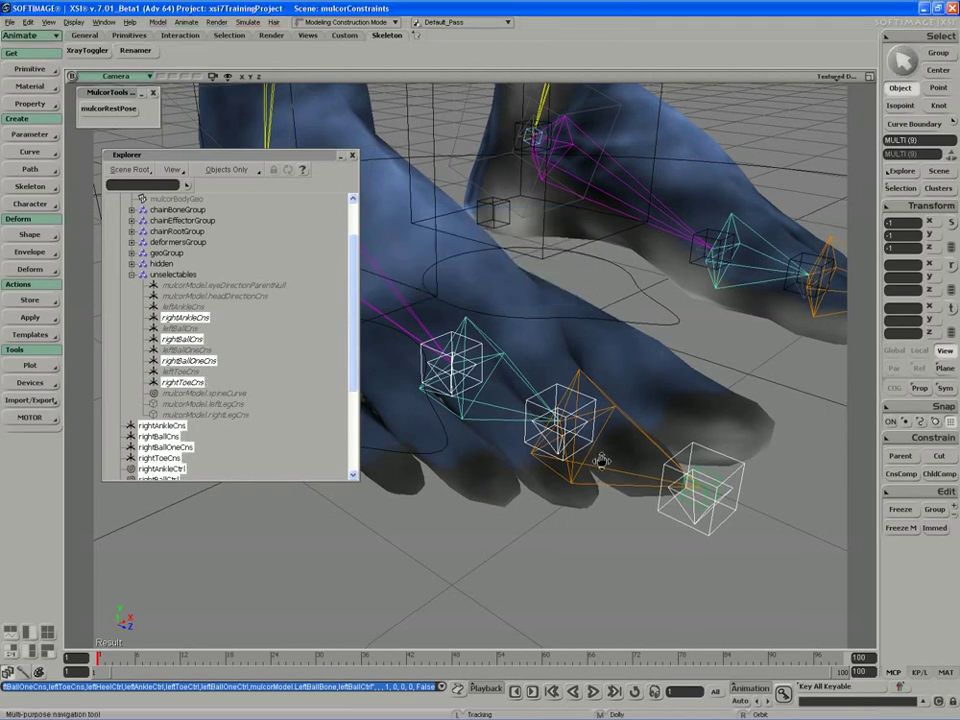
Pose-constrain the right foot effector rightFootEff to the rightToeCns null
right_drag(602, 460, 566, 452)
key(space)
click(591, 397)
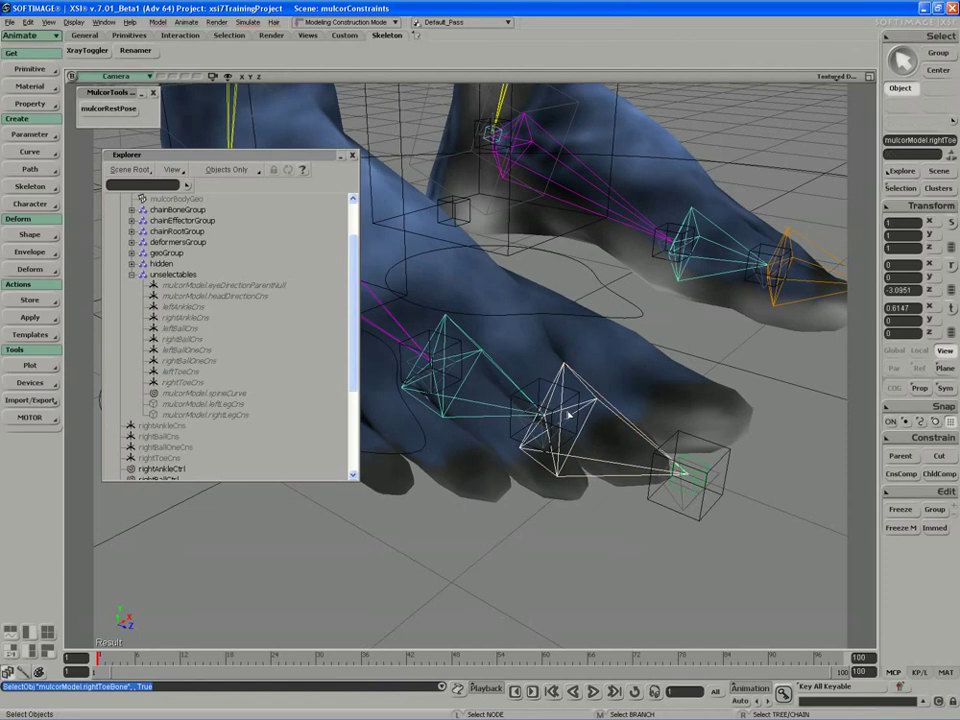
click(687, 470)
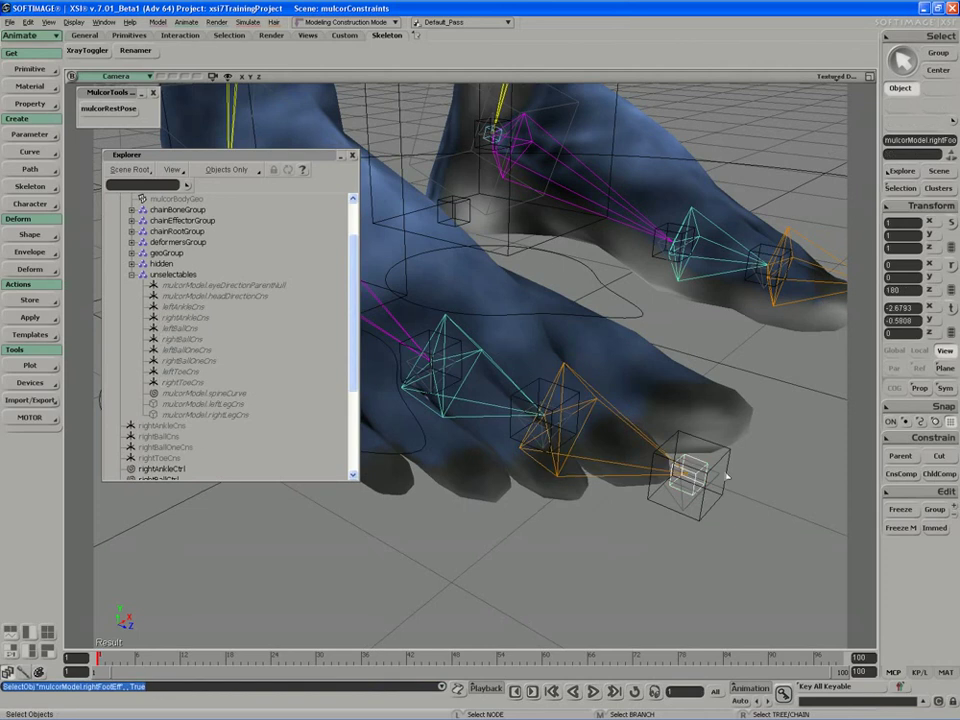
click(908, 444)
click(805, 144)
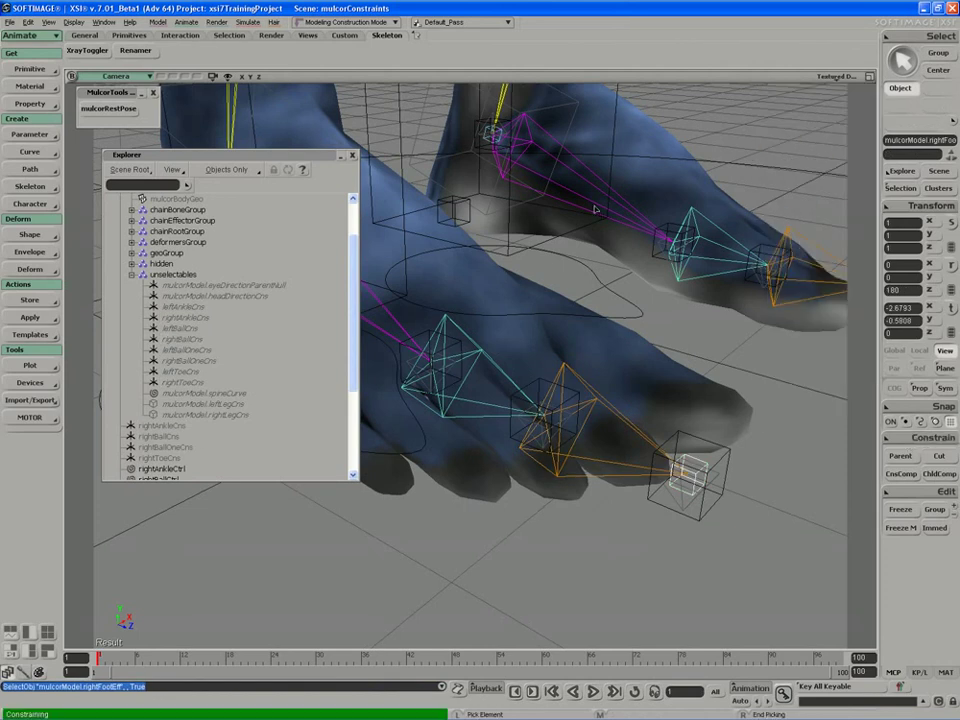
click(184, 384)
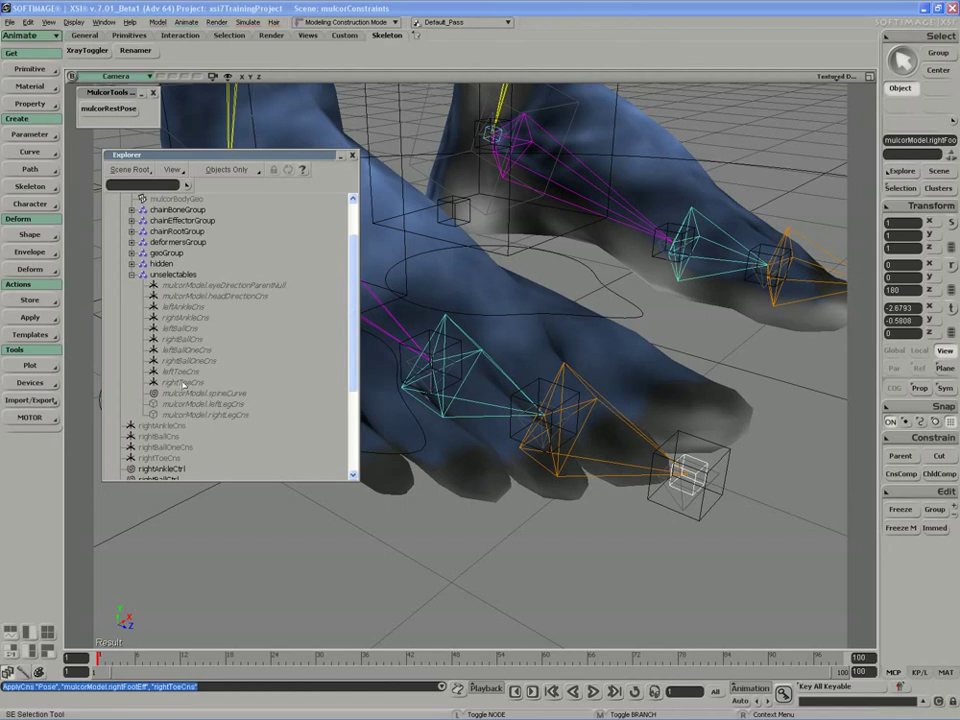
Pose-constrain rightToeBone to the rightBallOneCns null
click(565, 475)
middle_click(921, 443)
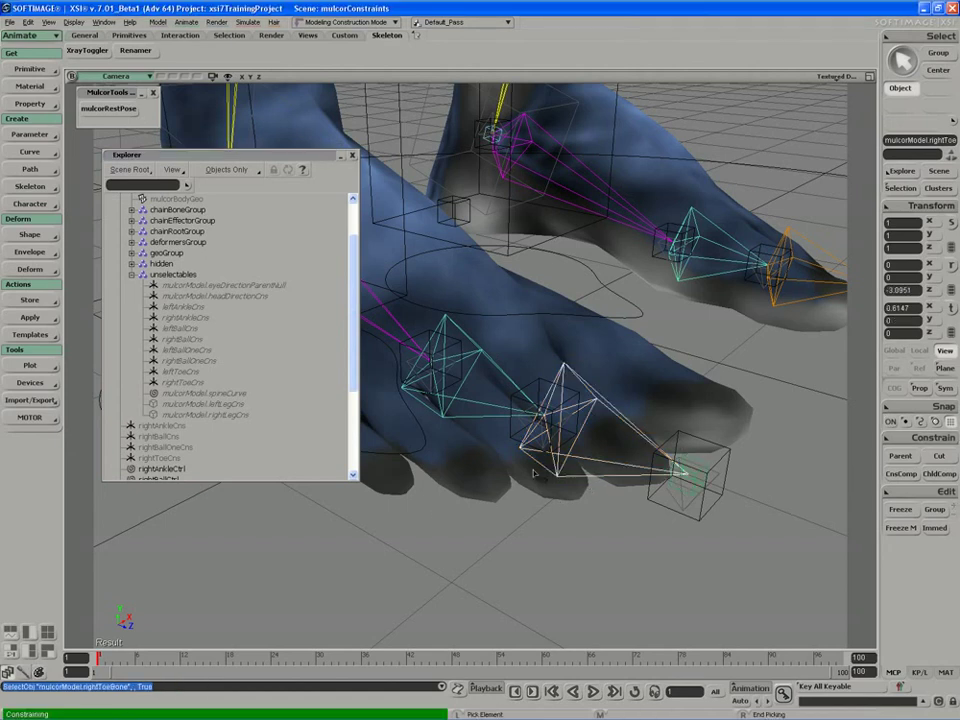
click(188, 361)
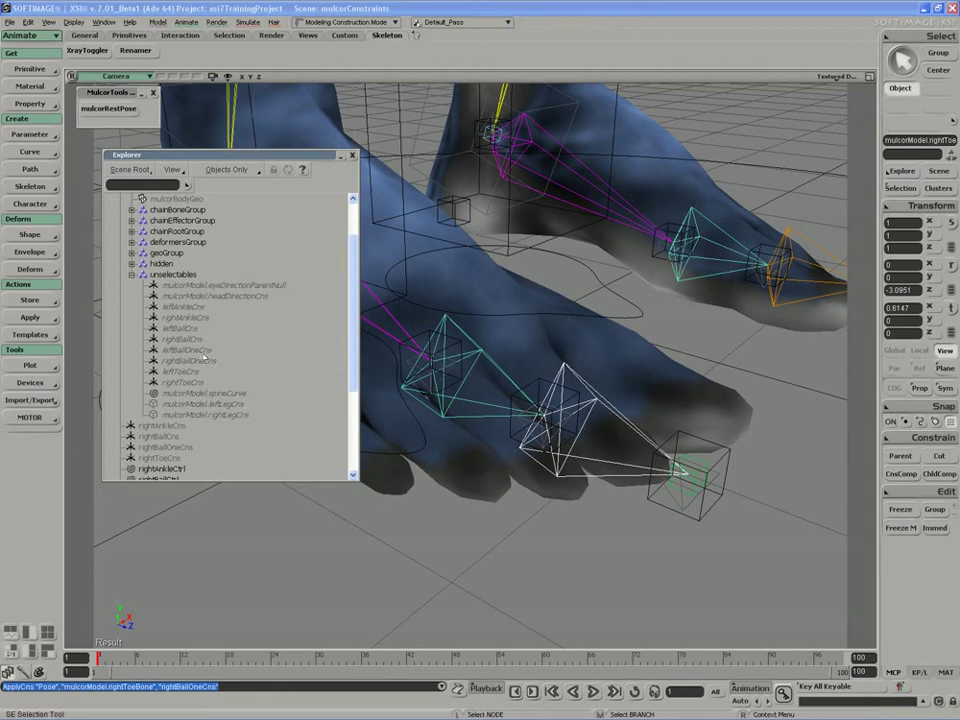
Pose-constrain the right foot's ball bone, LeftBallBone2, to the rightBallCns null
click(484, 404)
key(s)
right_drag(484, 404, 465, 452)
drag(465, 452, 497, 456)
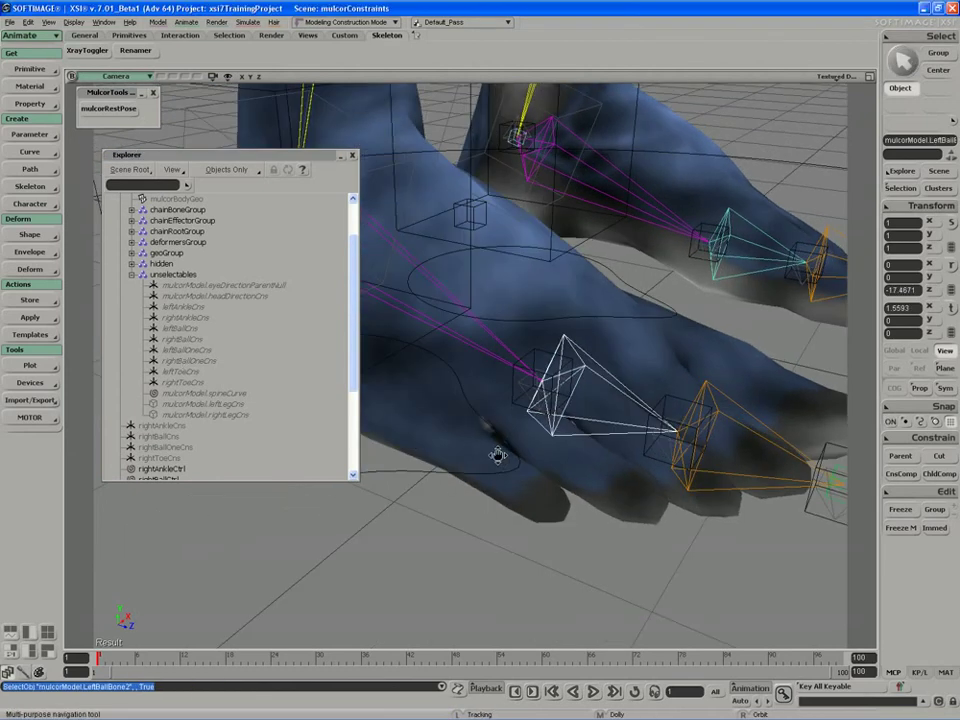
middle_click(933, 441)
click(180, 339)
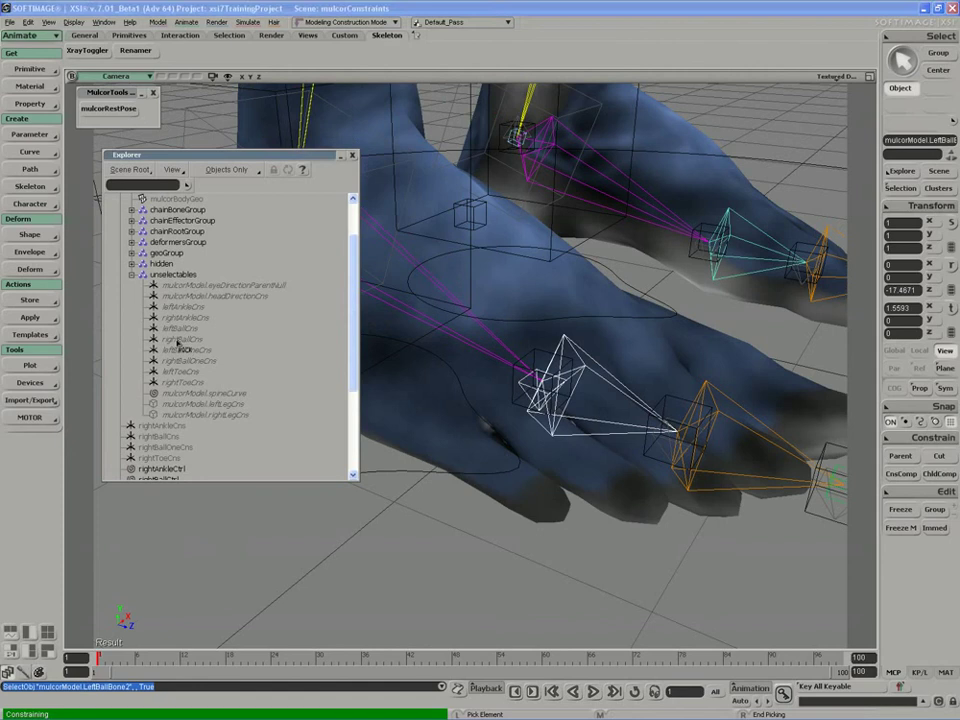
Try to pose-constrain rightLegCtrl to the rightAnkleCns null and undo the constraint
key(s)
right_drag(418, 430, 563, 432)
click(408, 388)
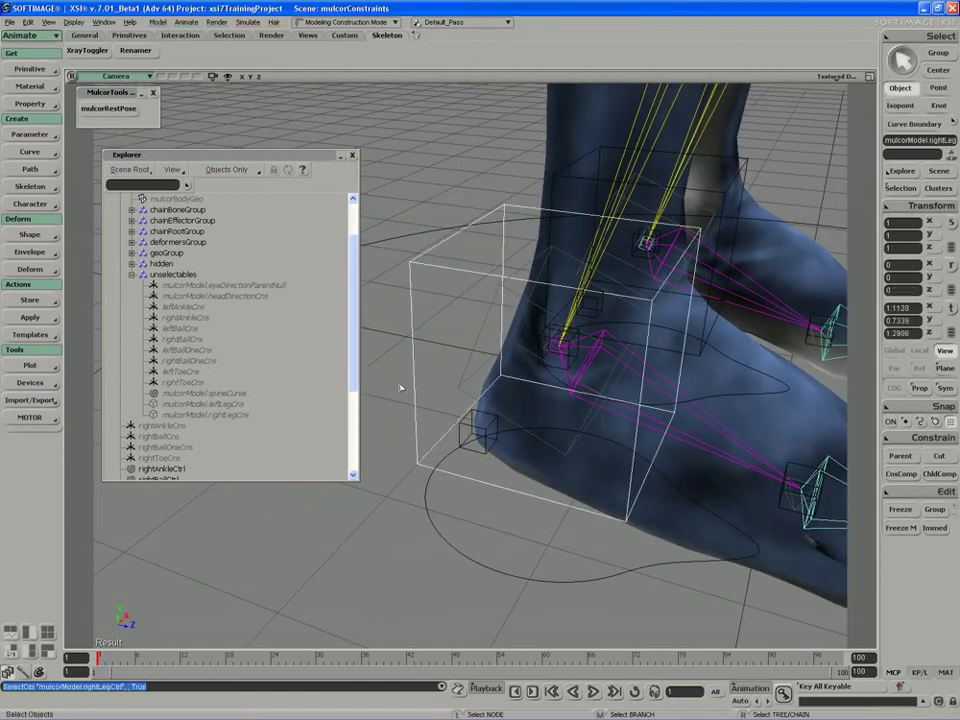
middle_click(915, 439)
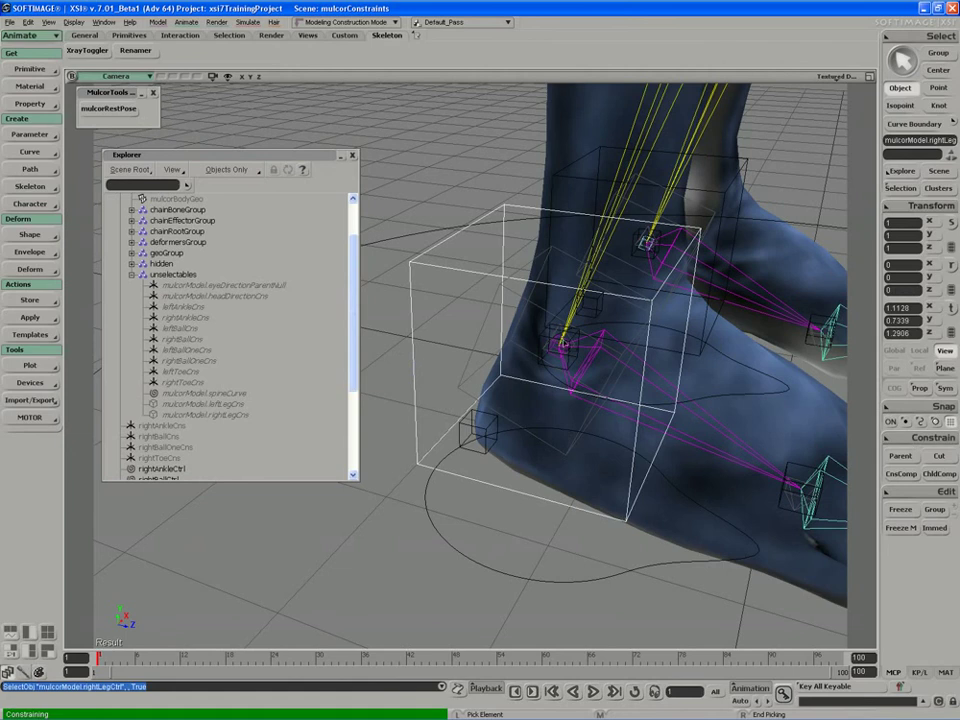
click(186, 318)
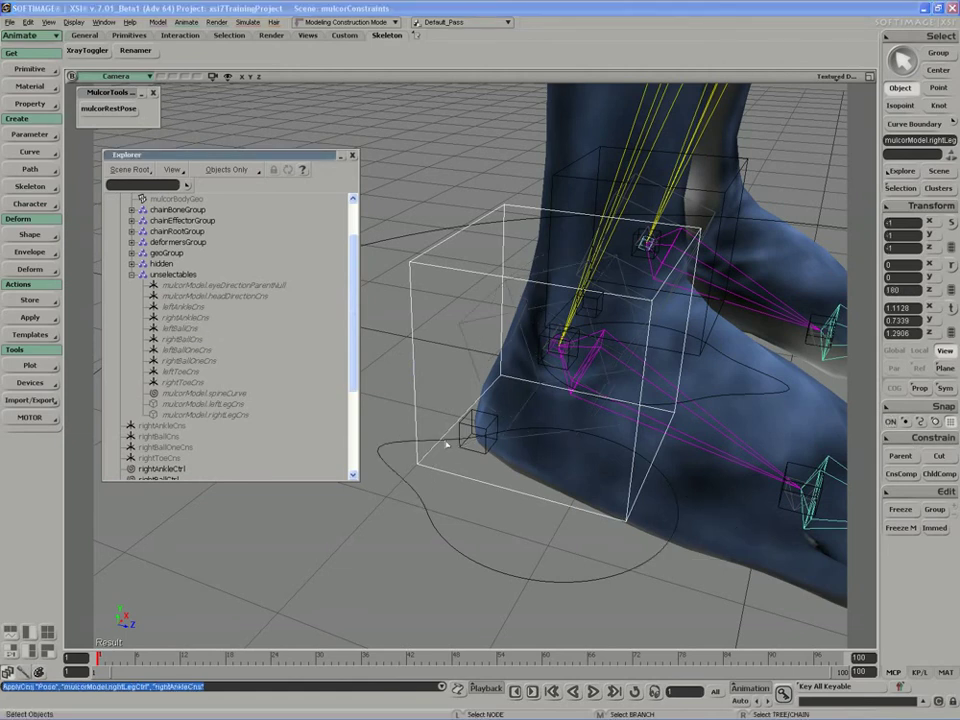
key(ctrl+z)
Test-move rightLegCtrl to check how the right foot follows, and undo the move
key(s)
middle_drag(454, 445, 476, 446)
right_drag(476, 446, 480, 435)
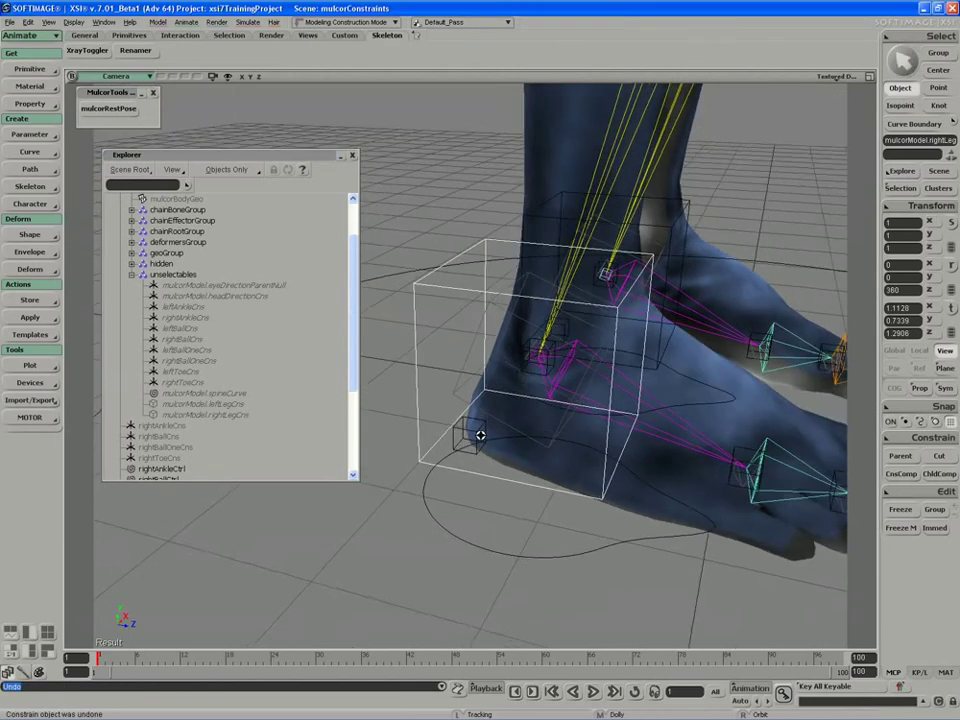
middle_drag(480, 435, 452, 441)
right_drag(452, 440, 416, 444)
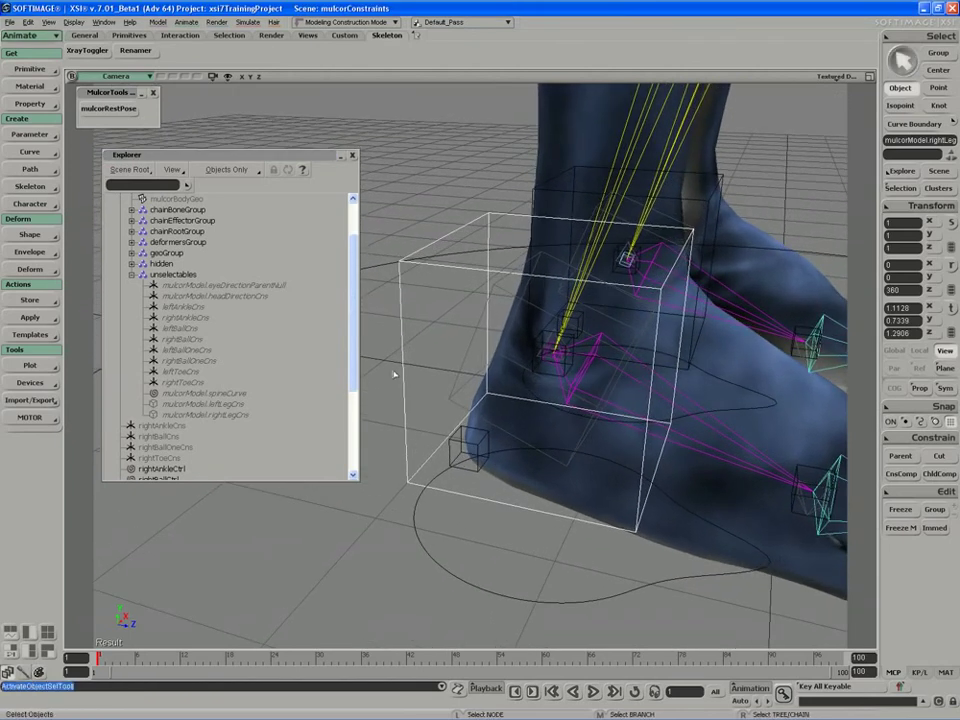
click(444, 372)
key(s)
right_drag(444, 372, 636, 343)
click(495, 316)
key(v)
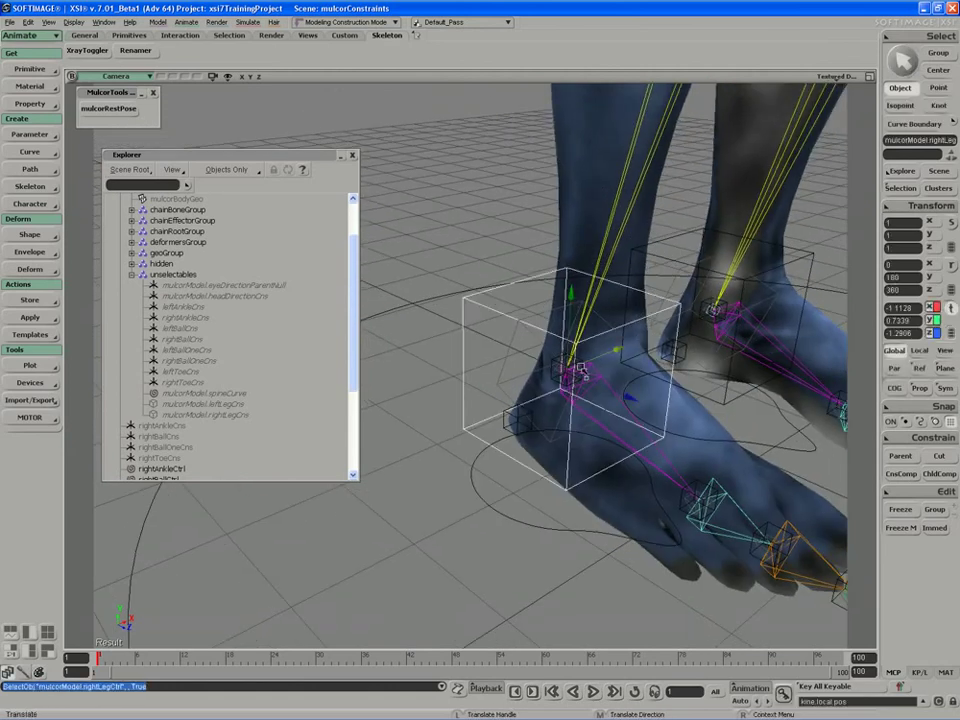
drag(576, 374, 568, 358)
key(ctrl+z)
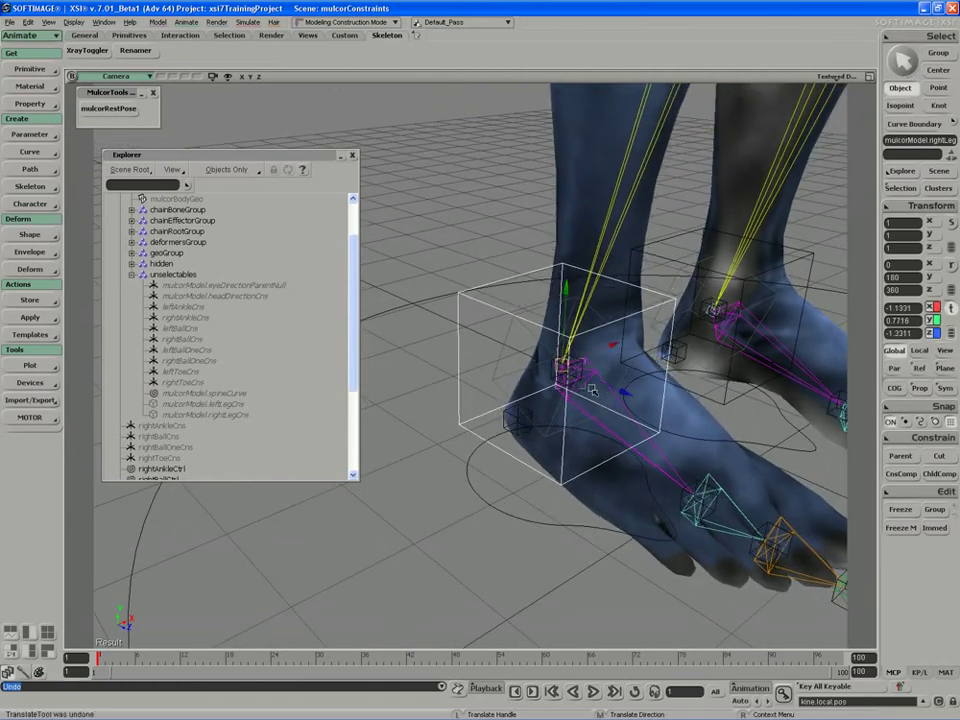
Compare the scale and rotation values of the rightAnkleCns null with those of rightLegCtrl
key(s)
middle_drag(591, 388, 561, 409)
right_drag(561, 409, 591, 403)
middle_drag(591, 403, 474, 441)
right_drag(474, 441, 506, 418)
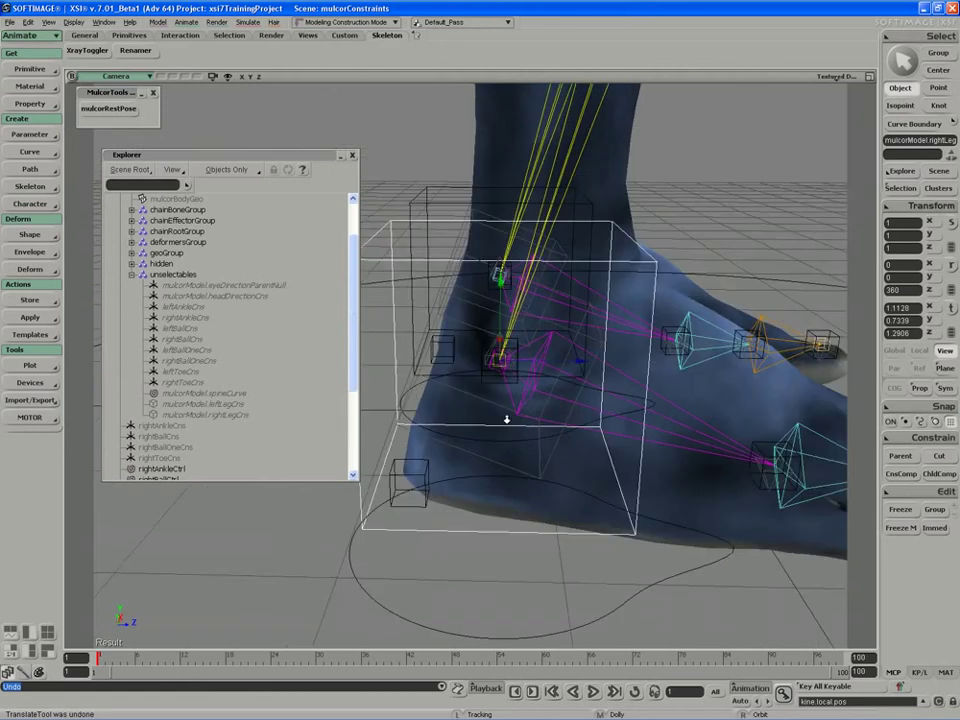
middle_drag(506, 418, 492, 410)
key(space)
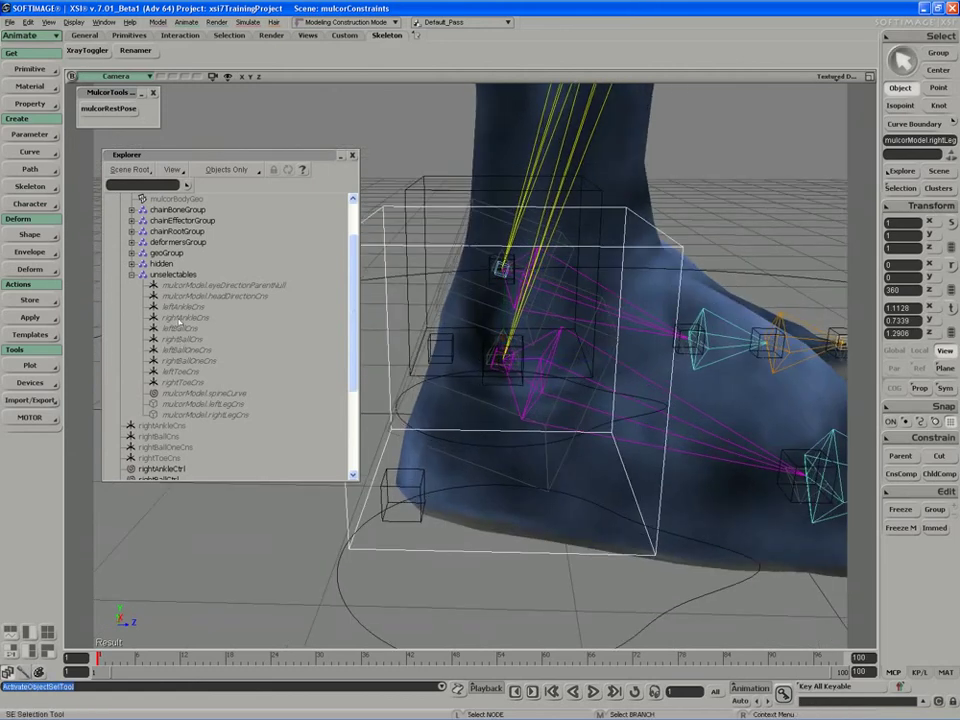
click(184, 317)
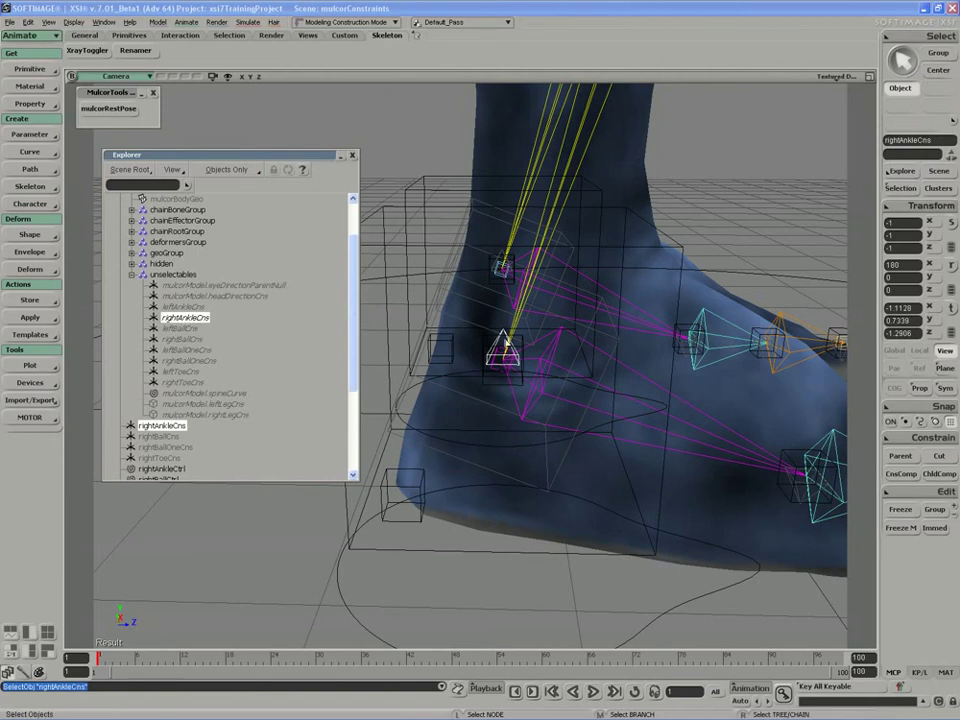
key(s)
mouse_move(495, 381)
right_down()
mouse_move(493, 399)
mouse_move(480, 398)
mouse_move(508, 377)
right_up()
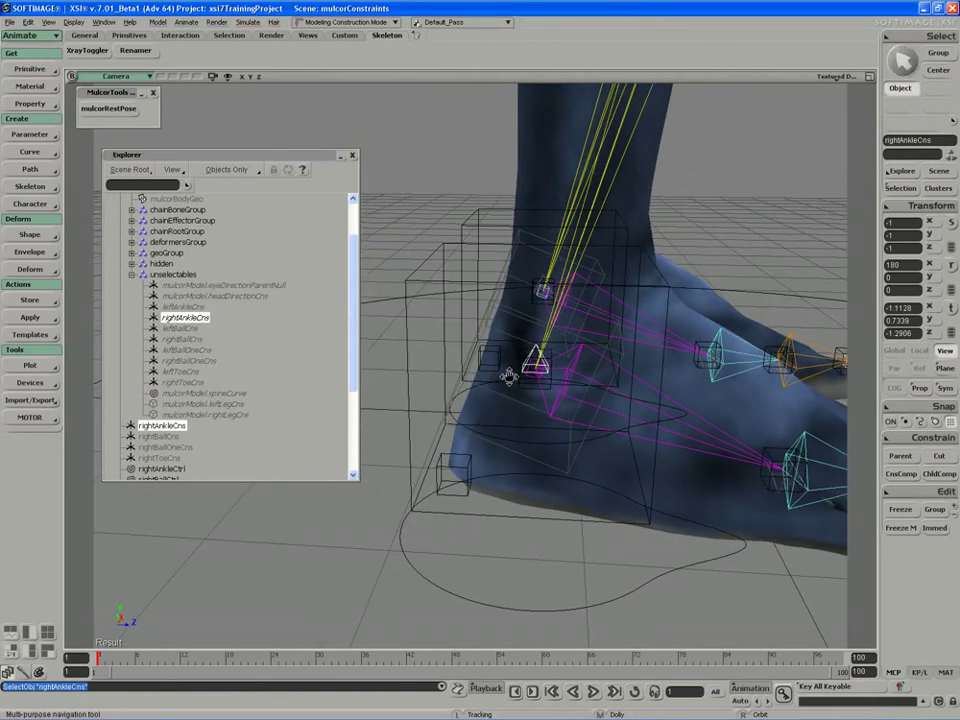
click(405, 350)
key(s)
right_drag(422, 358, 411, 362)
middle_drag(411, 362, 398, 395)
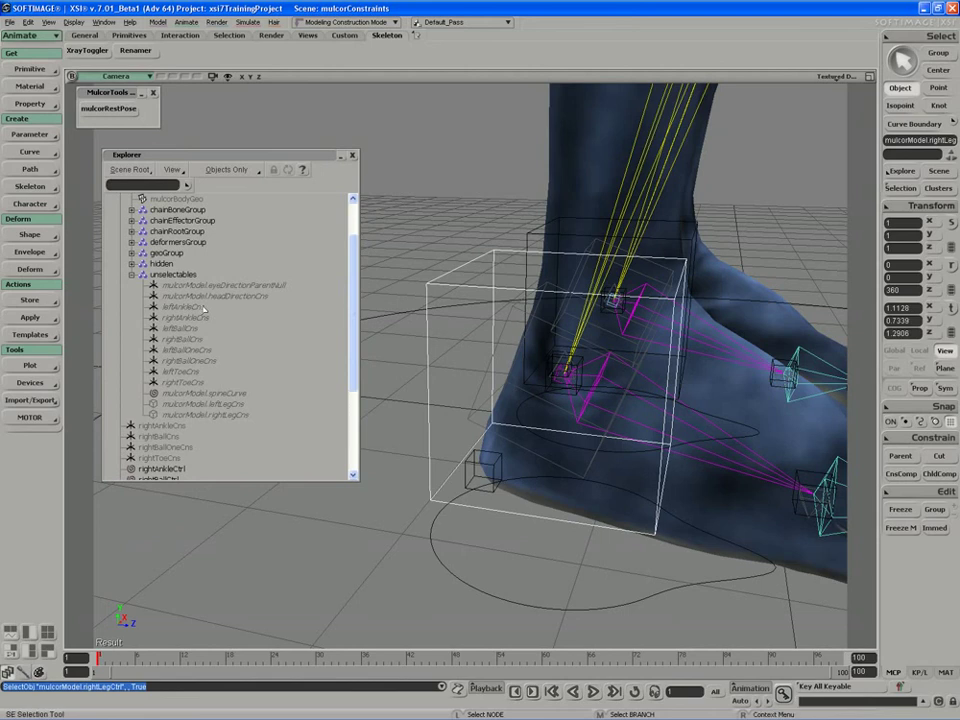
Match all transforms of the rightAnkleCns null to rightLegCtrl
click(562, 370)
scroll(281, 386, down, 5)
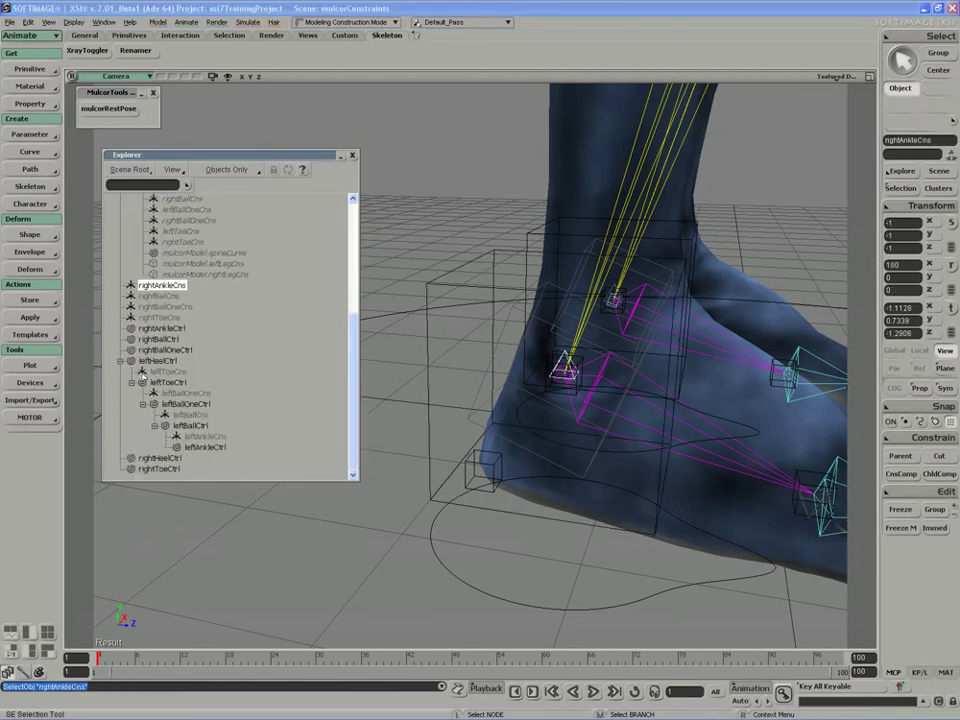
click(930, 206)
click(752, 374)
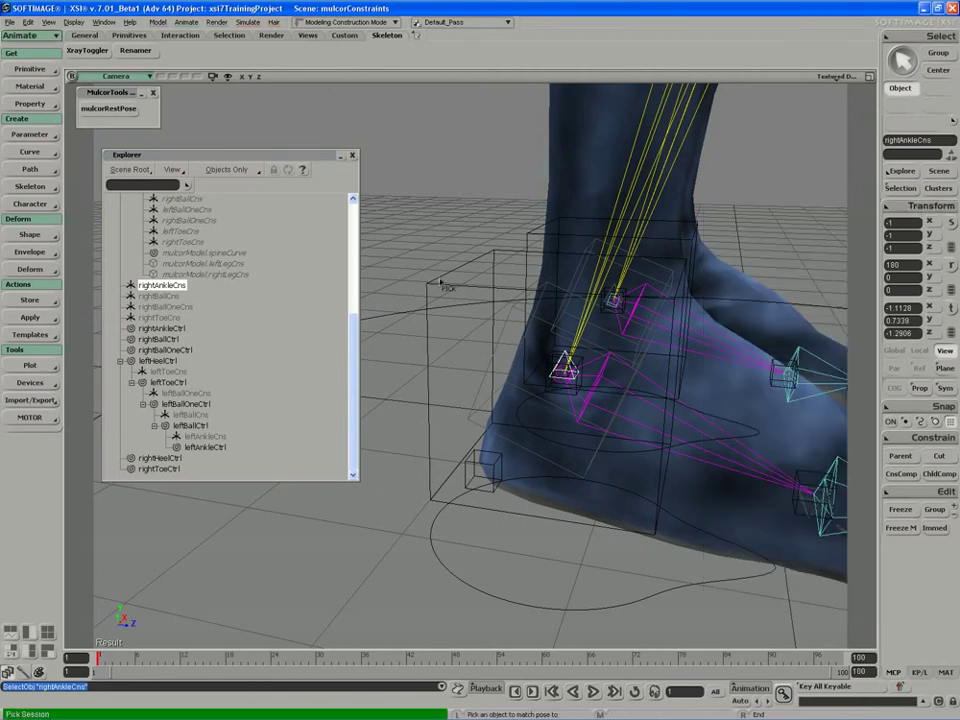
key(s)
right_drag(440, 295, 525, 360)
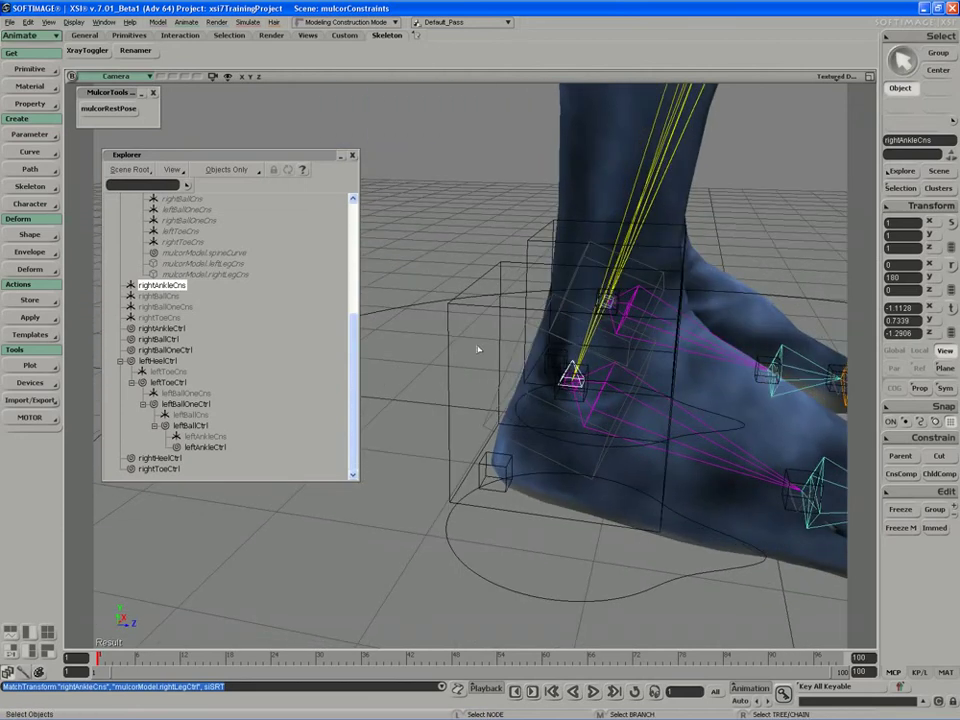
Pose-constrain rightLegCtrl to the transform-matched rightAnkleCns null
click(556, 400)
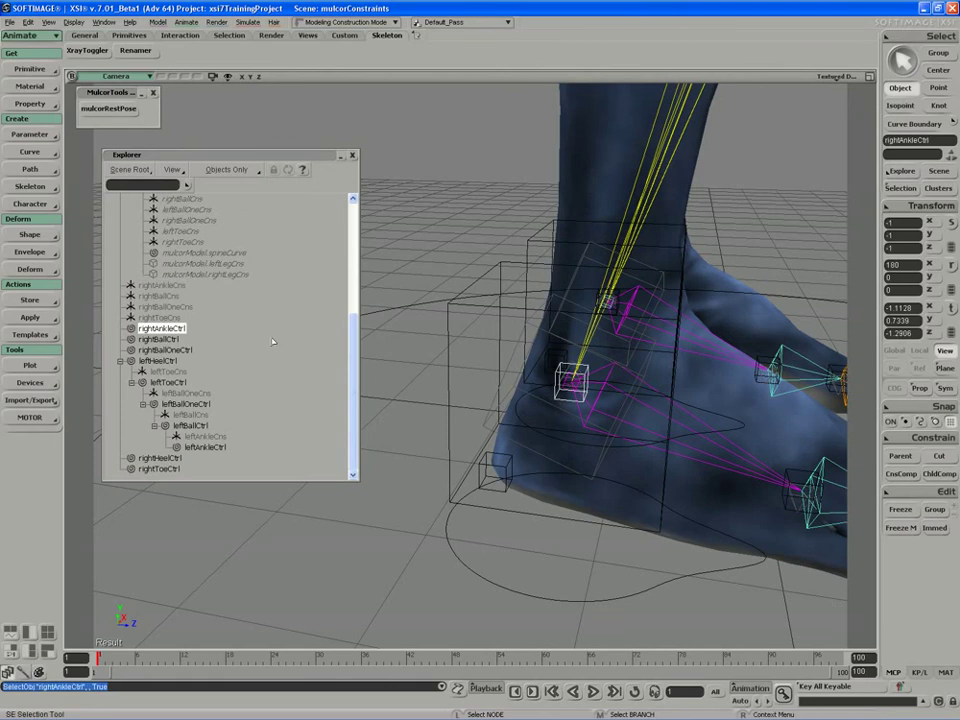
scroll(281, 336, up, 2)
key(s)
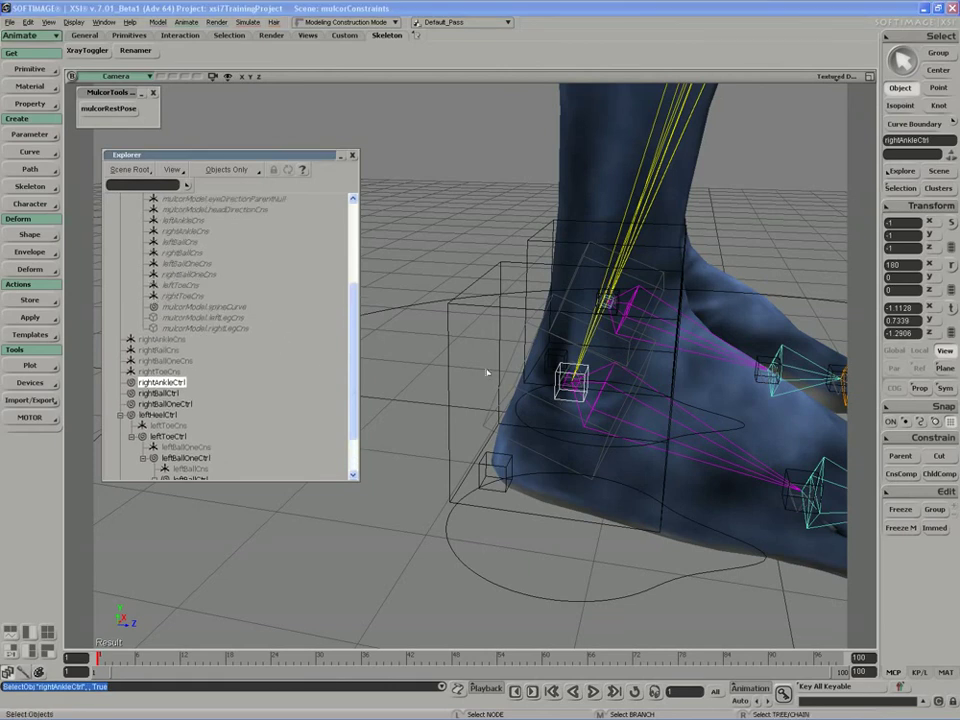
right_drag(489, 377, 455, 365)
key(space)
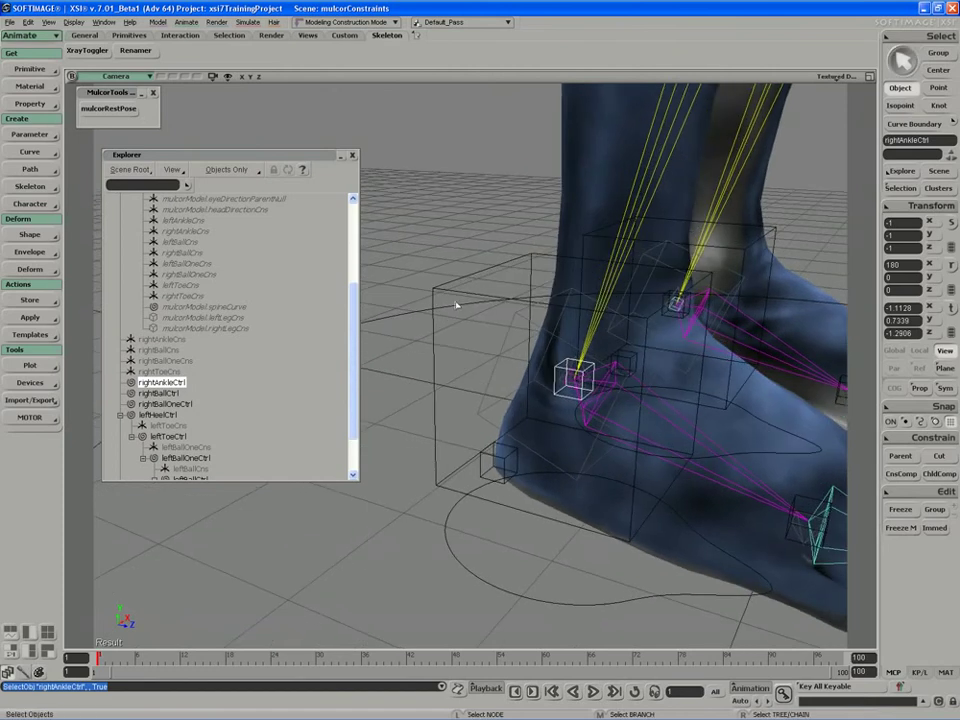
click(450, 300)
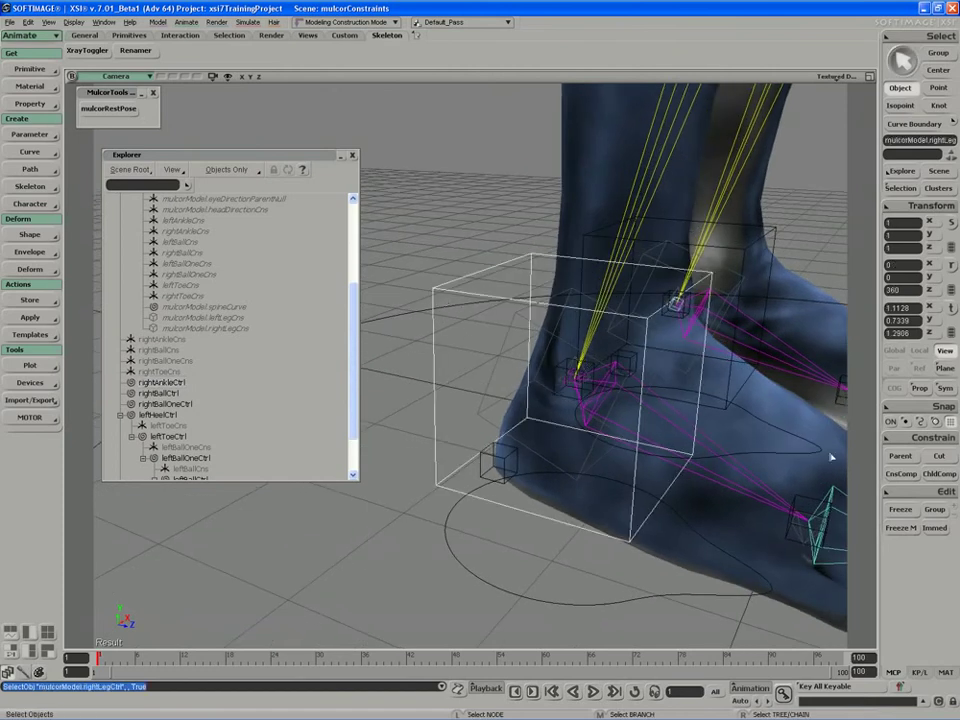
middle_click(897, 438)
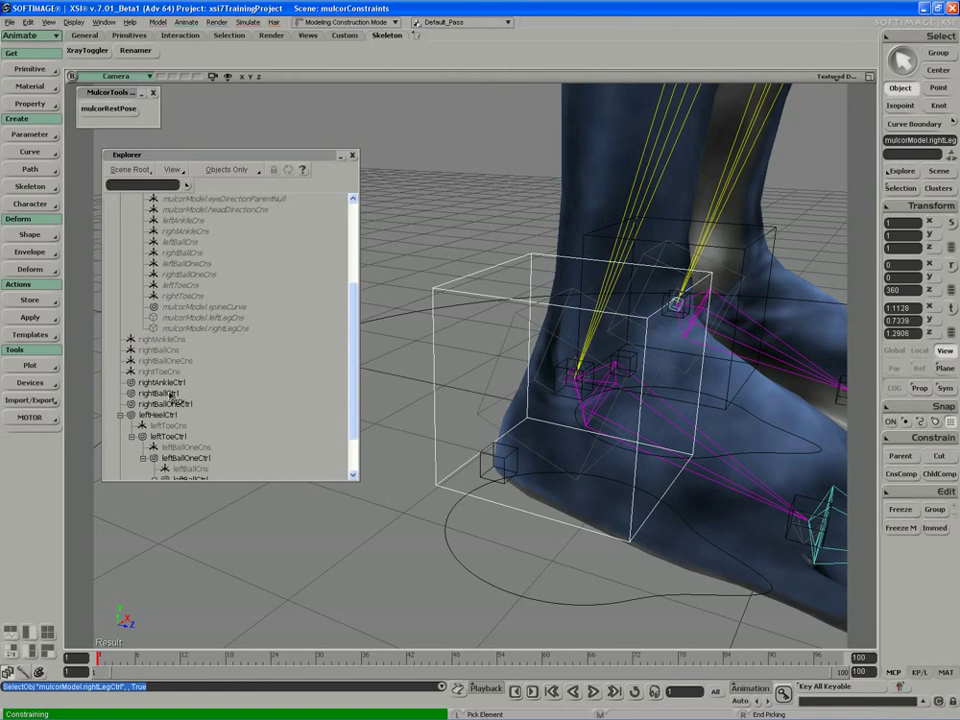
click(158, 340)
Test-rotate rightHeelCtrl to check the right foot's constraints, and undo the rotation
key(s)
middle_drag(517, 407, 538, 401)
click(482, 428)
click(480, 429)
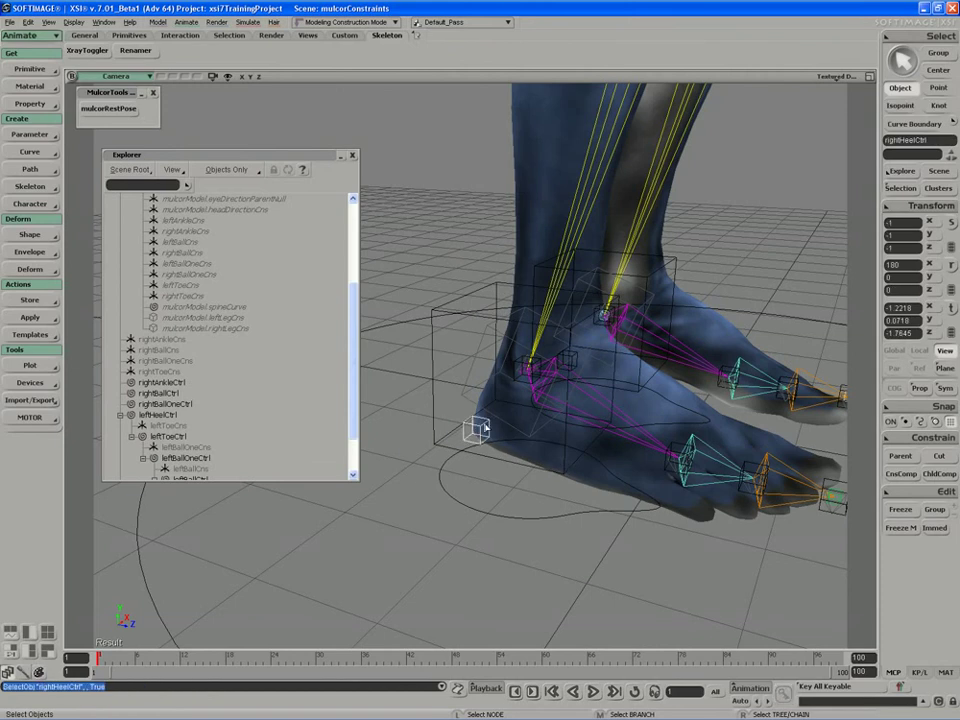
key(c)
mouse_move(534, 406)
mouse_down()
mouse_move(524, 392)
mouse_move(530, 400)
mouse_up()
key(ctrl+z)
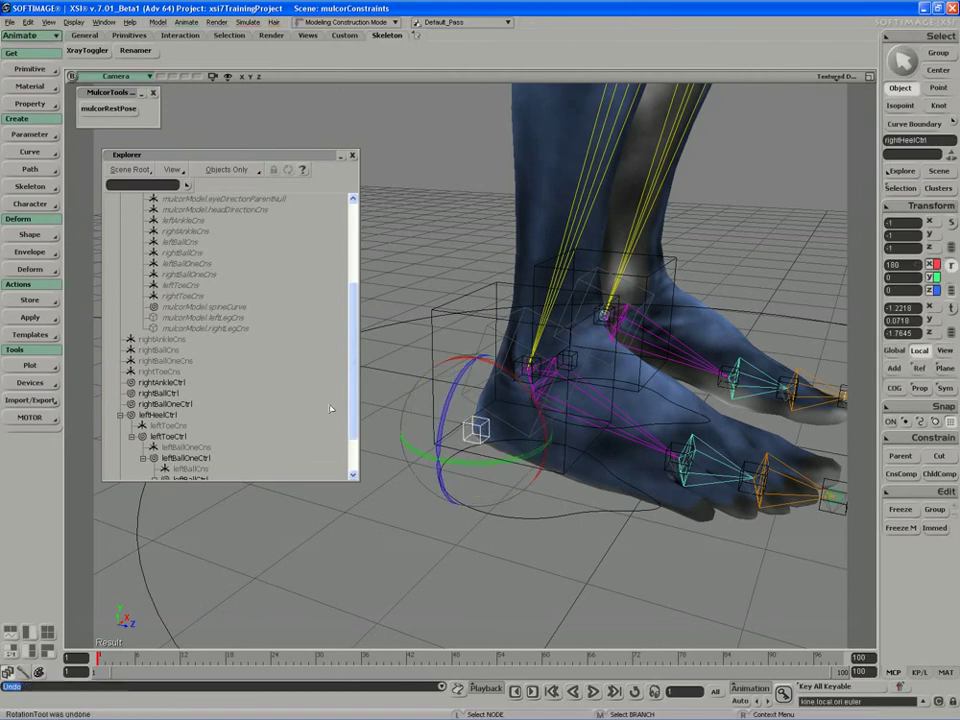
scroll(296, 368, up, 1)
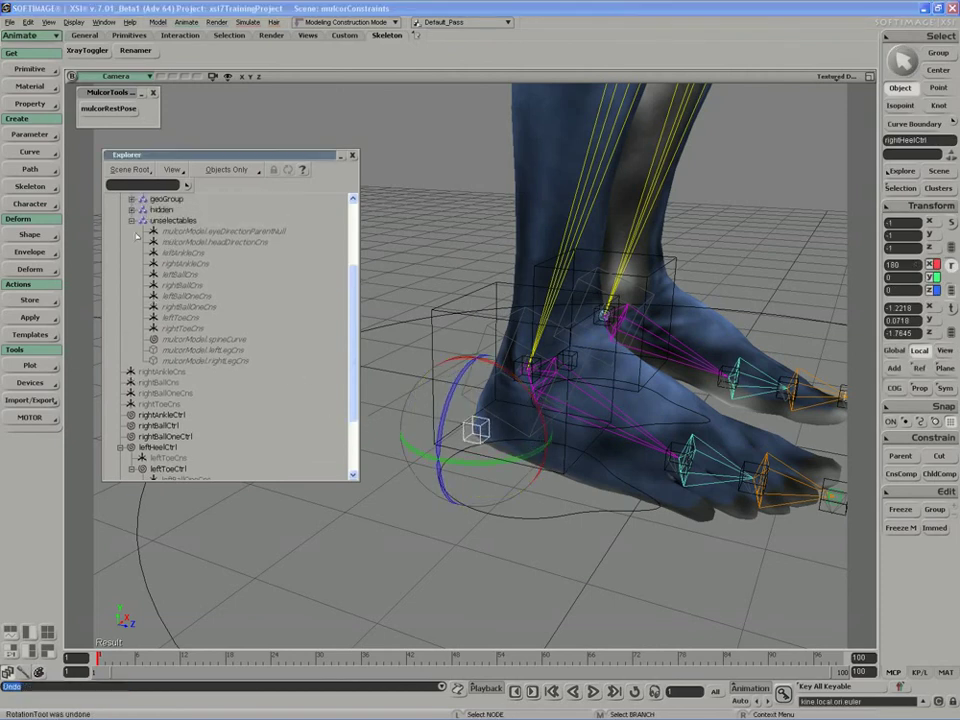
Parent rightToeCtrl and rightToeCns under rightHeelCtrl, mirroring the left heel hierarchy
click(131, 221)
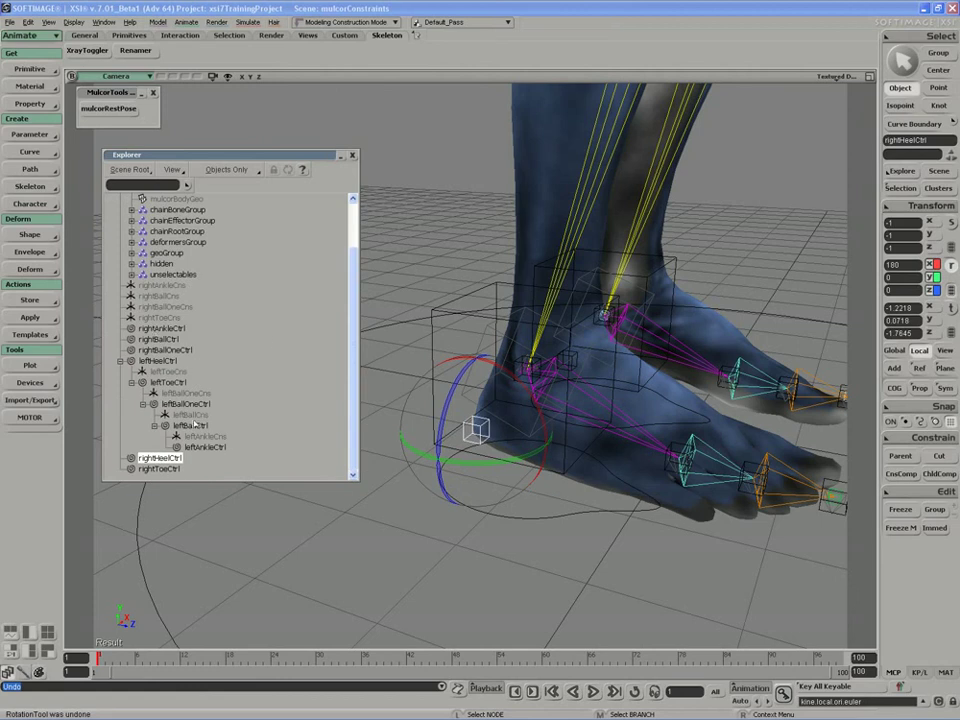
click(120, 361)
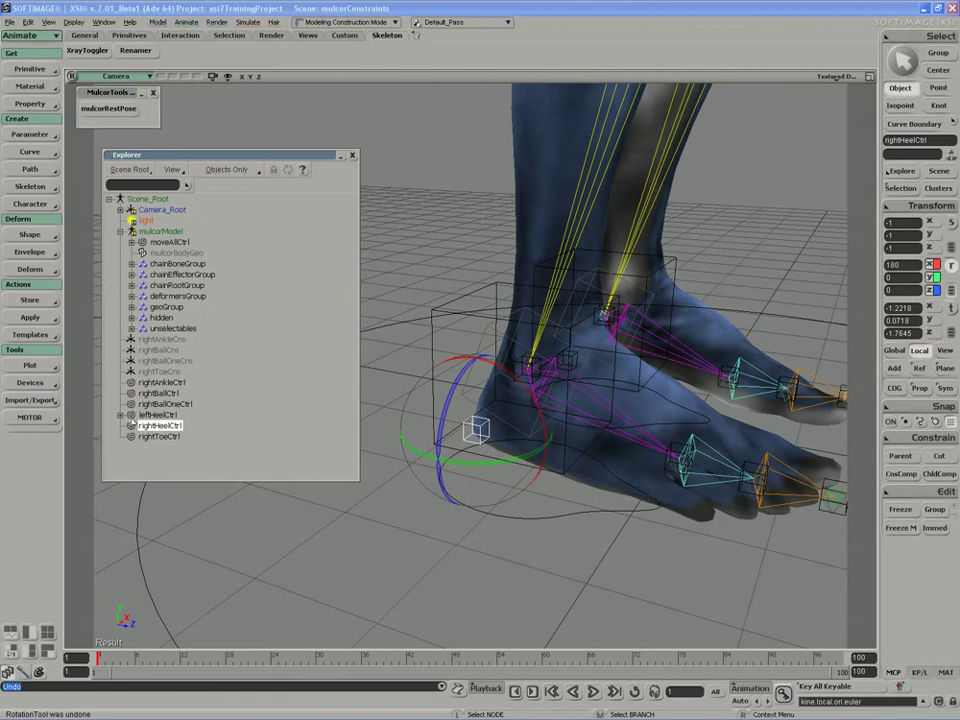
click(120, 414)
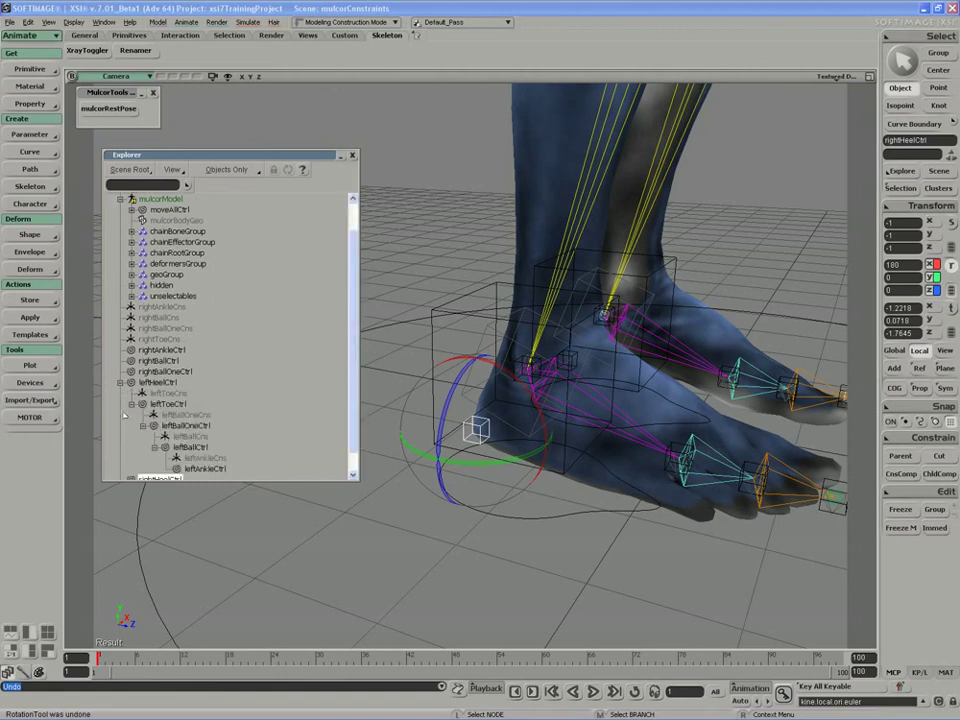
scroll(257, 395, down, 1)
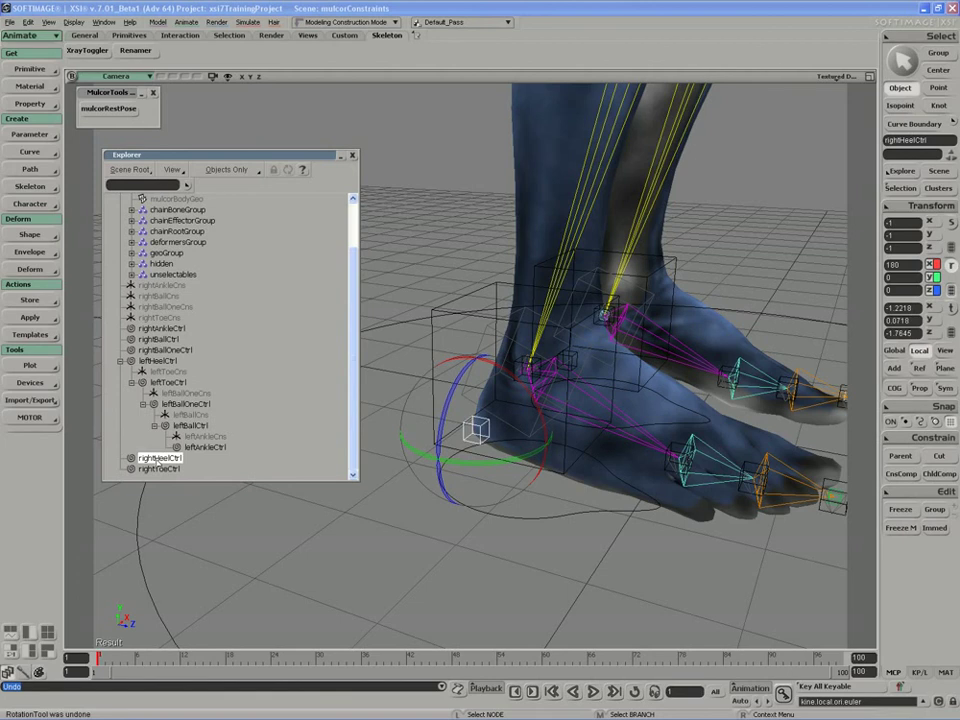
click(158, 467)
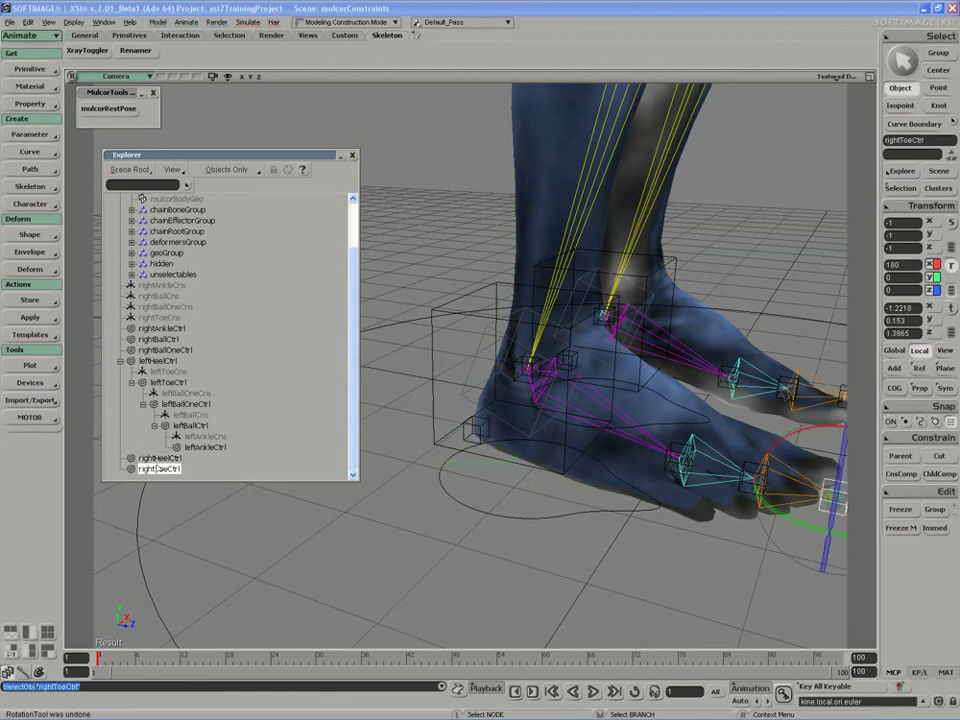
drag(158, 467, 155, 458)
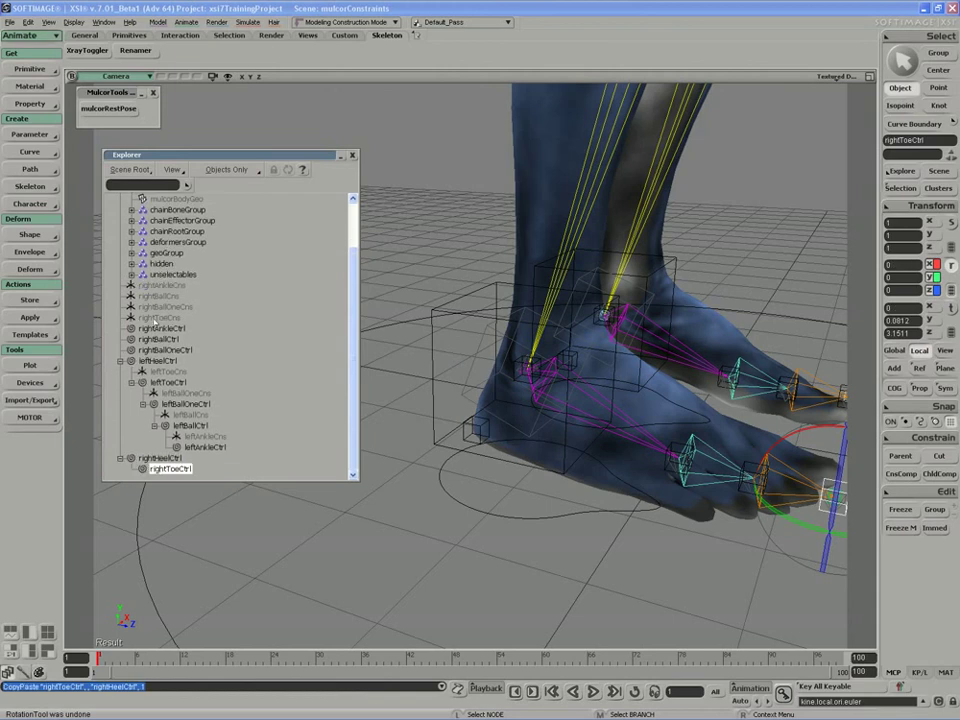
click(159, 317)
drag(155, 458, 156, 459)
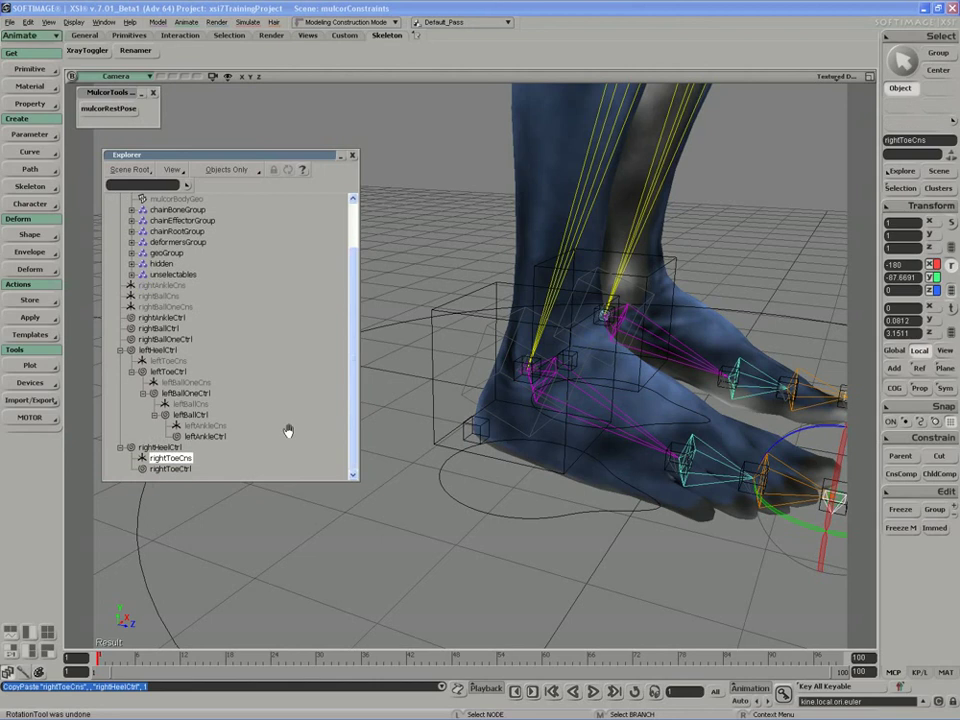
Parent rightBallOneCtrl and rightBallOneCns under rightToeCtrl
click(165, 469)
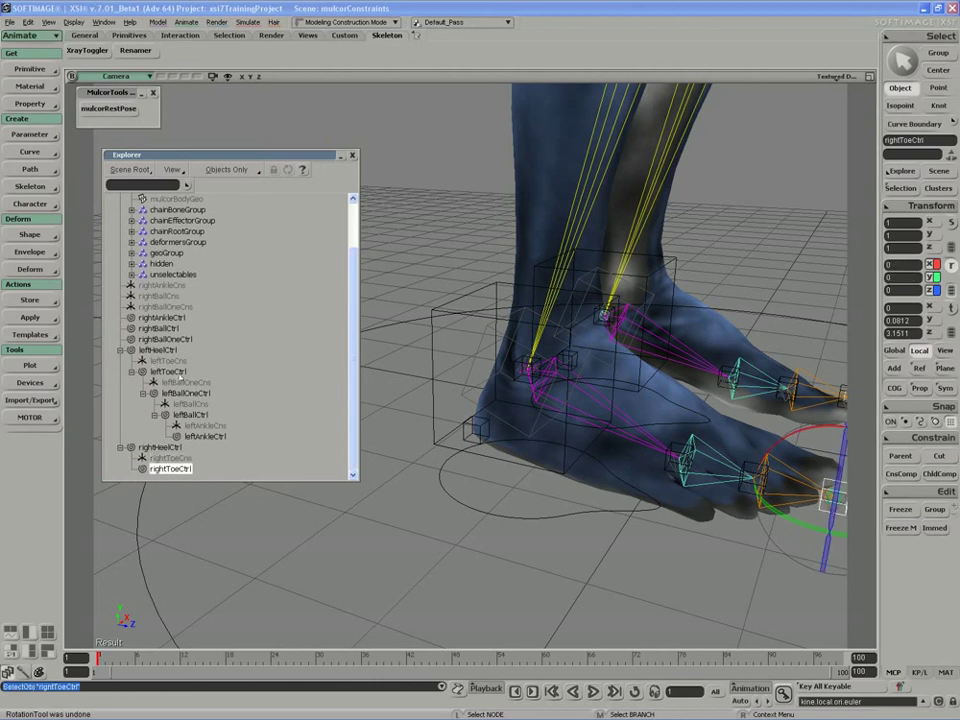
click(161, 340)
drag(157, 468, 158, 470)
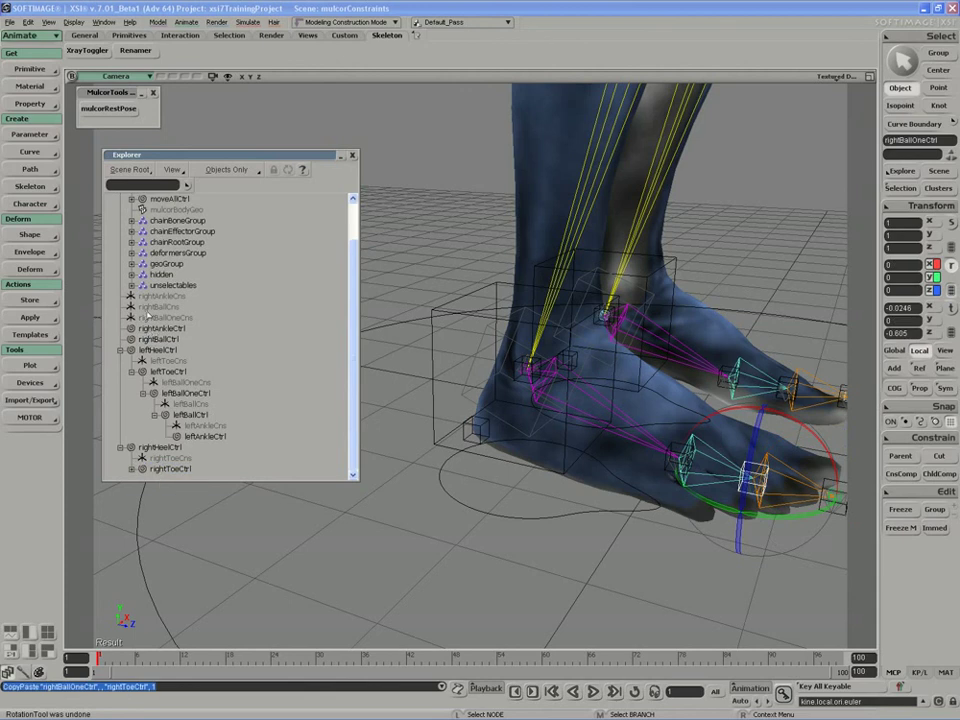
drag(163, 317, 168, 468)
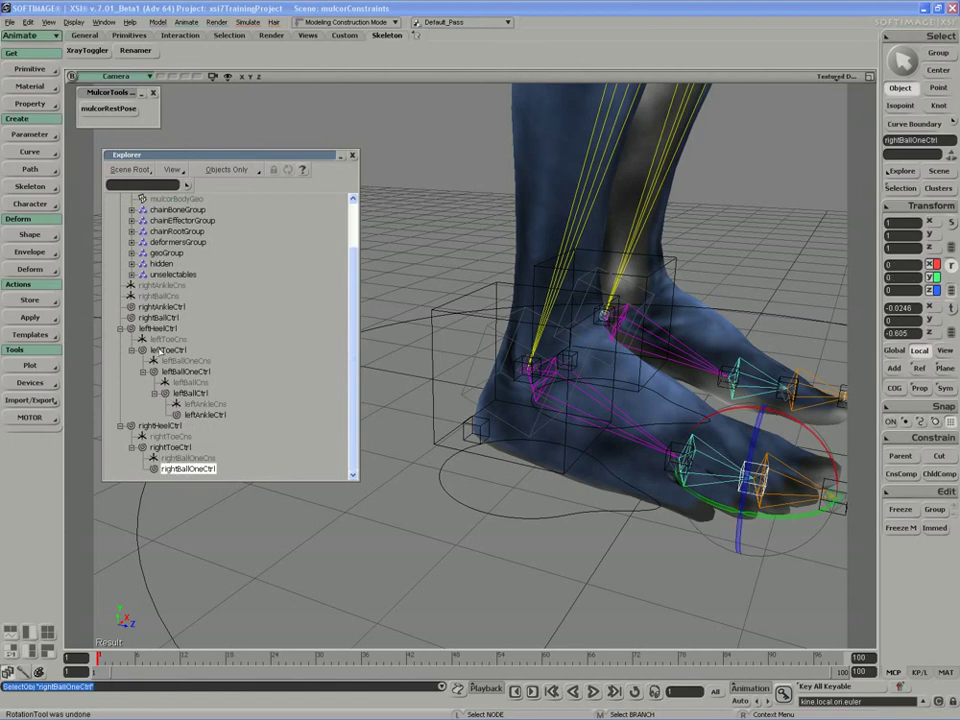
Parent rightBallCtrl and rightBallCns under rightBallOneCtrl
drag(160, 317, 200, 468)
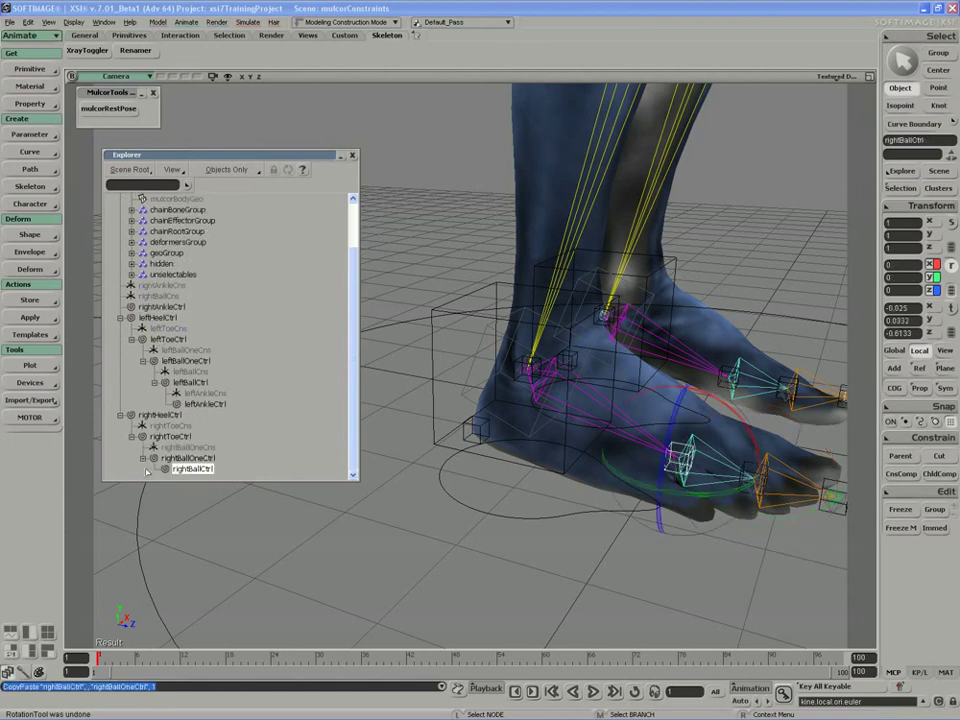
drag(158, 296, 180, 470)
key(ctrl+z)
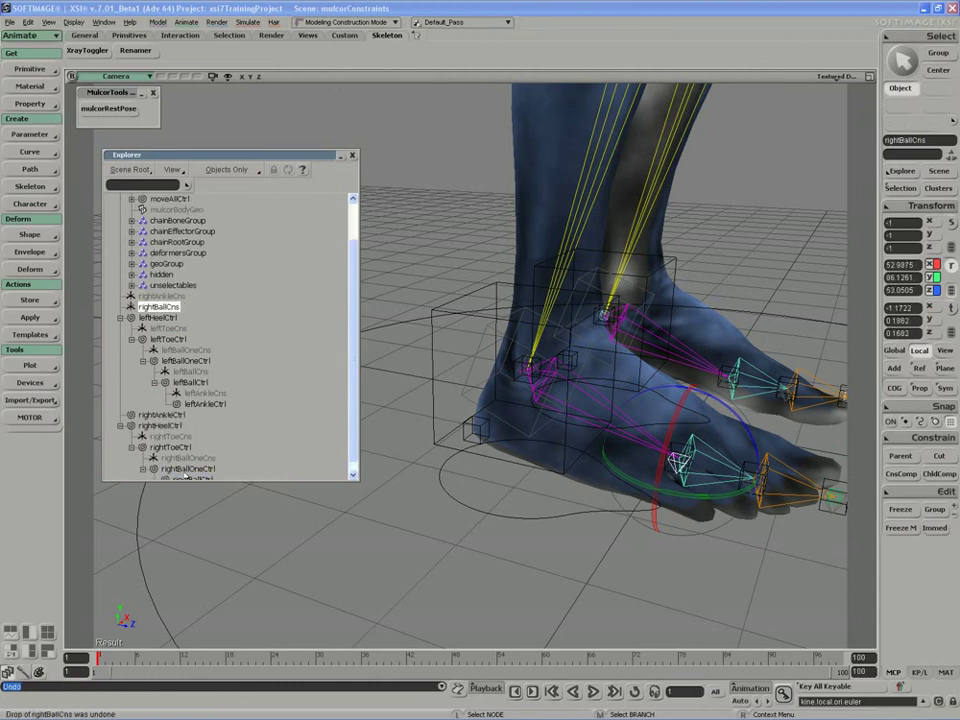
drag(158, 307, 188, 468)
scroll(259, 416, down, 1)
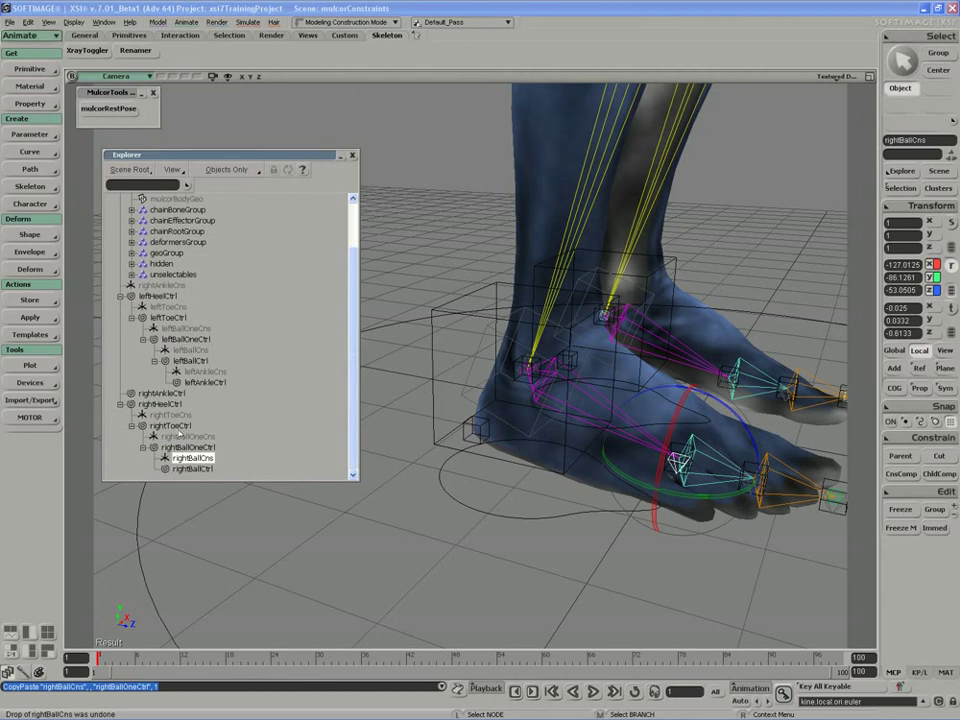
Parent rightAnkleCns and rightAnkleCtrl under rightBallCtrl to complete the right foot hierarchy
drag(162, 286, 218, 468)
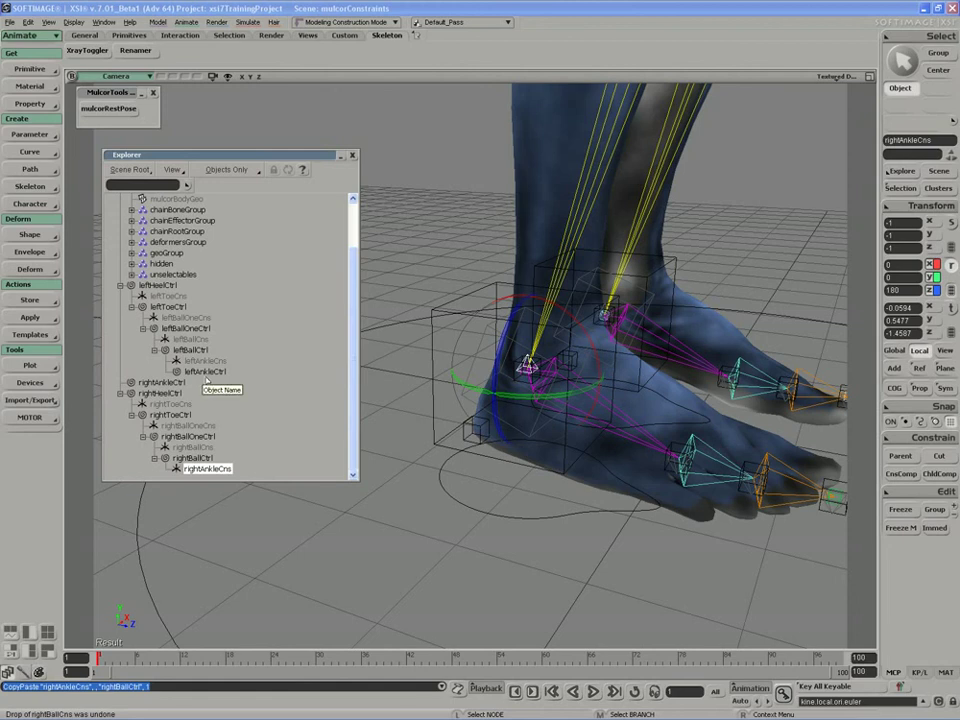
key(s)
drag(381, 414, 407, 433)
right_drag(407, 433, 444, 428)
key(space)
click(424, 409)
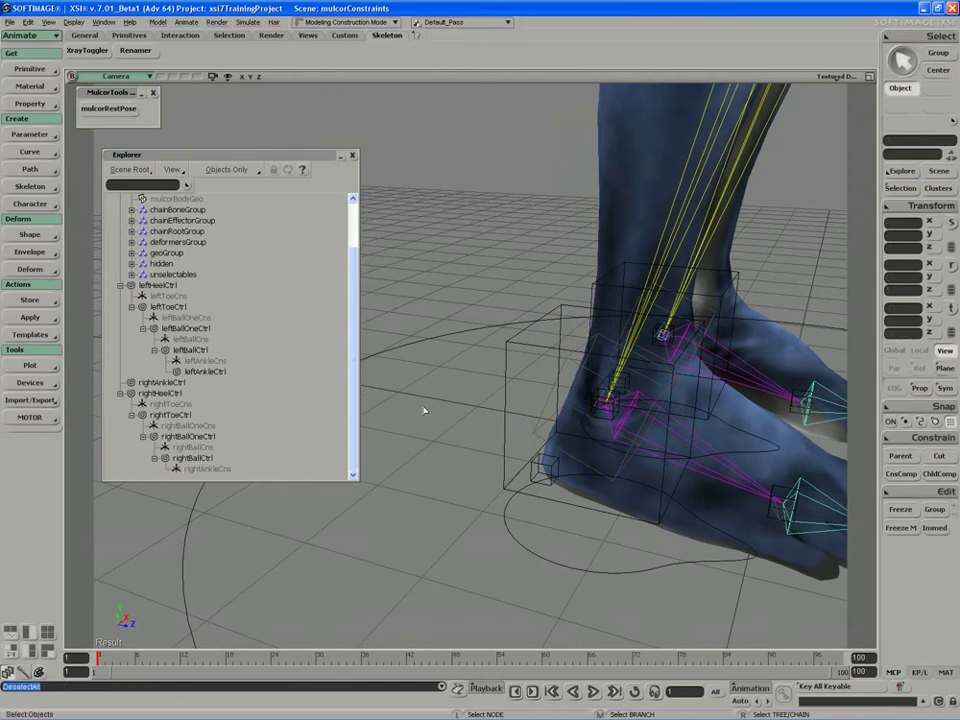
key(s)
drag(424, 409, 433, 433)
right_drag(433, 433, 500, 438)
key(space)
drag(163, 382, 197, 459)
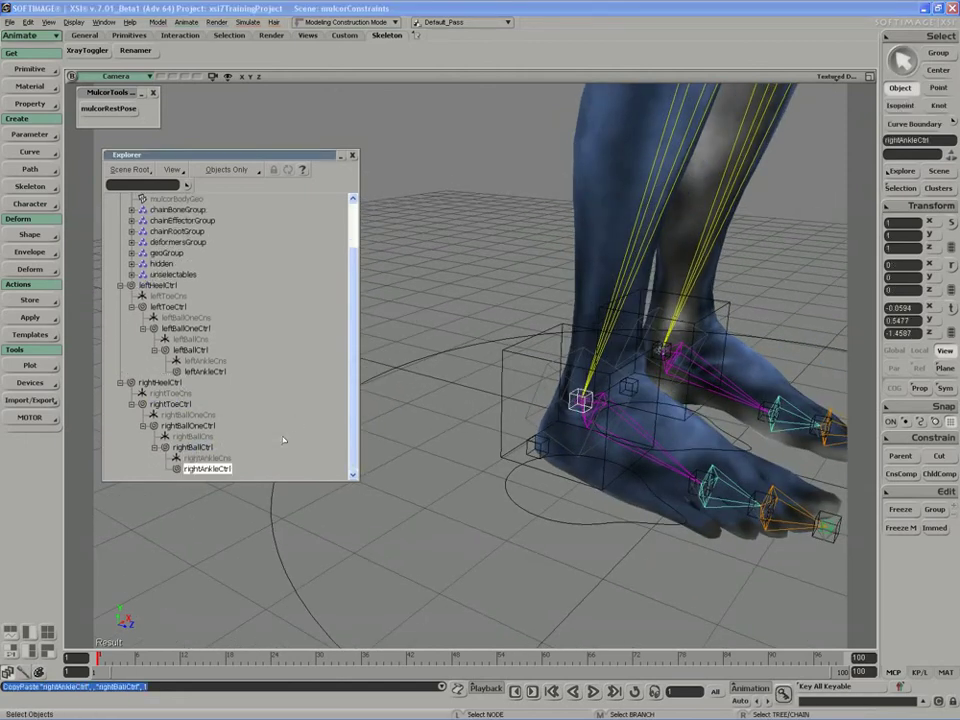
Test-rotate the right foot's heel and toe controls, undoing each rotation
right_drag(450, 422, 501, 364)
key(space)
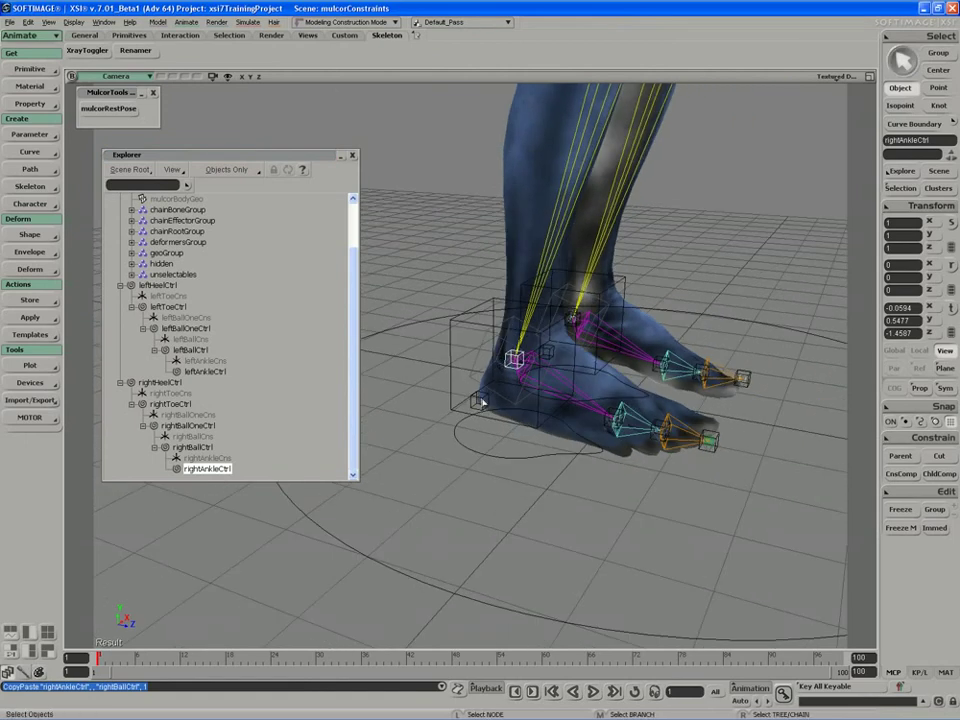
click(480, 401)
key(c)
drag(537, 371, 515, 383)
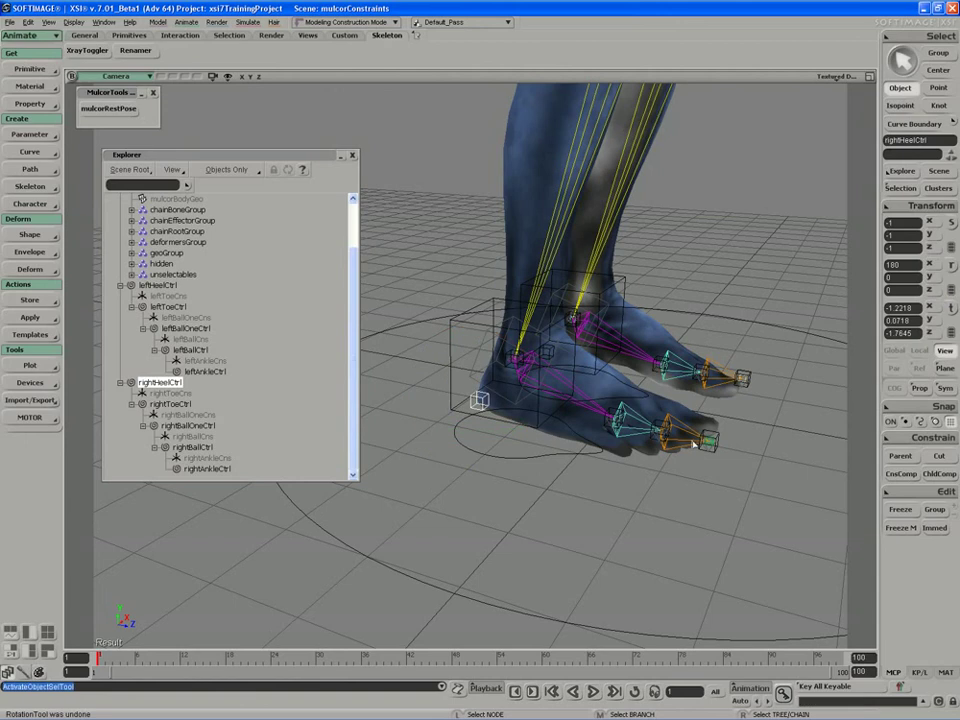
click(733, 415)
mouse_move(761, 386)
mouse_down()
mouse_move(782, 414)
mouse_move(761, 401)
mouse_up()
key(ctrl+z)
key(space)
Test-rotate rightBallOneCtrl and the right ball control, undoing each rotation
click(661, 432)
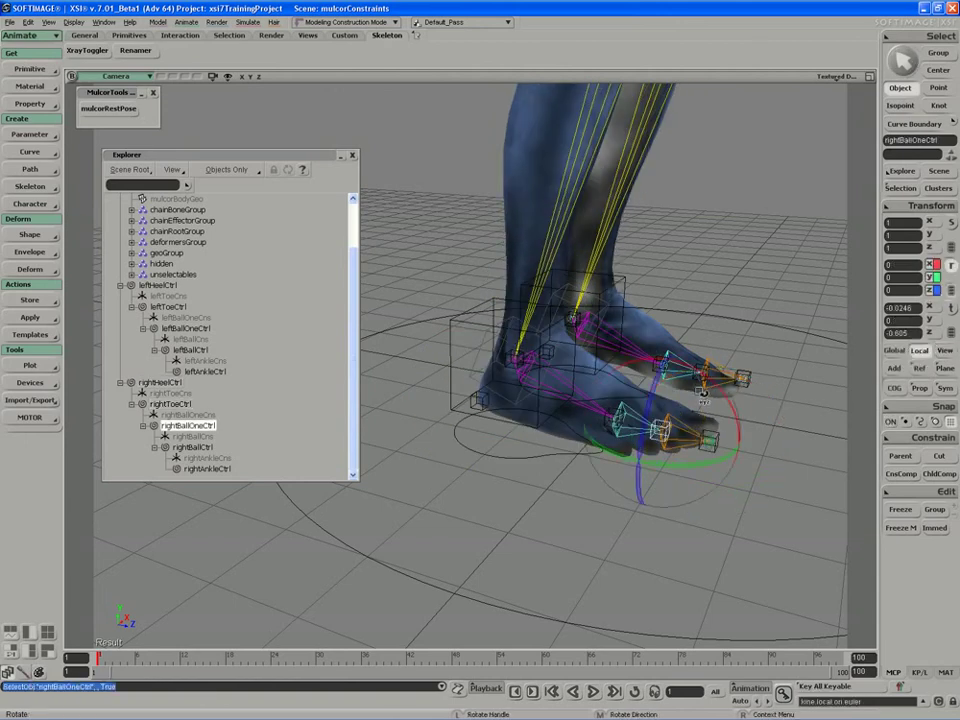
mouse_move(690, 374)
mouse_down()
mouse_move(718, 401)
mouse_move(699, 401)
mouse_move(681, 381)
mouse_move(688, 390)
mouse_up()
key(ctrl+z)
key(space)
click(614, 415)
key(c)
key(ctrl+z)
key(space)
Compare the scale and rotation values of leftHeelCtrl with those of rightHeelCtrl
key(s)
right_drag(664, 411, 606, 390)
drag(606, 390, 650, 375)
click(637, 495)
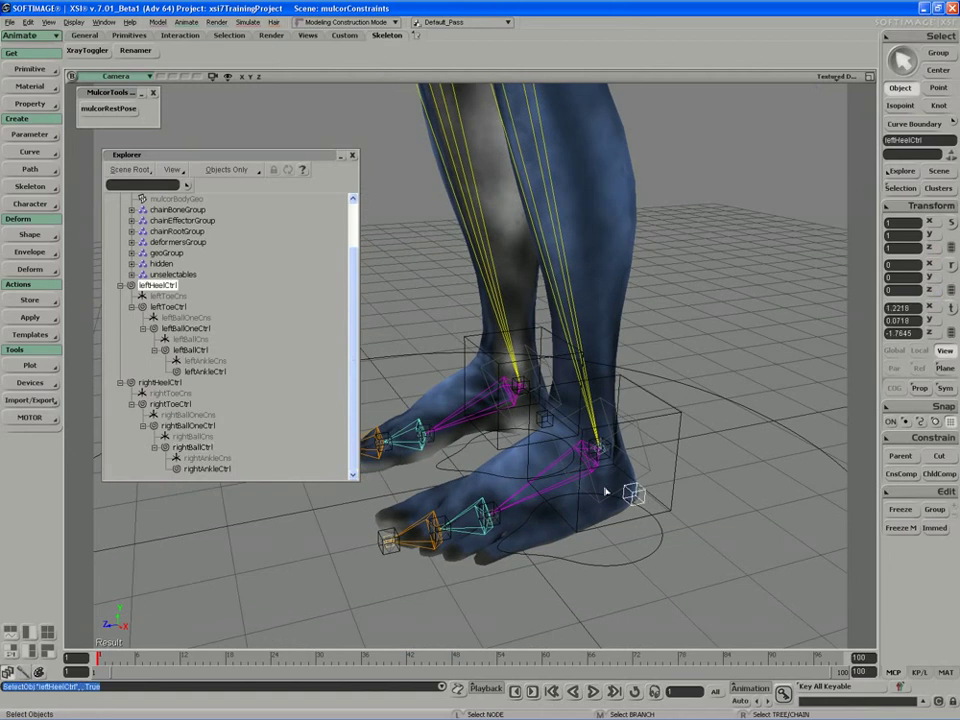
key(s)
right_drag(604, 491, 565, 450)
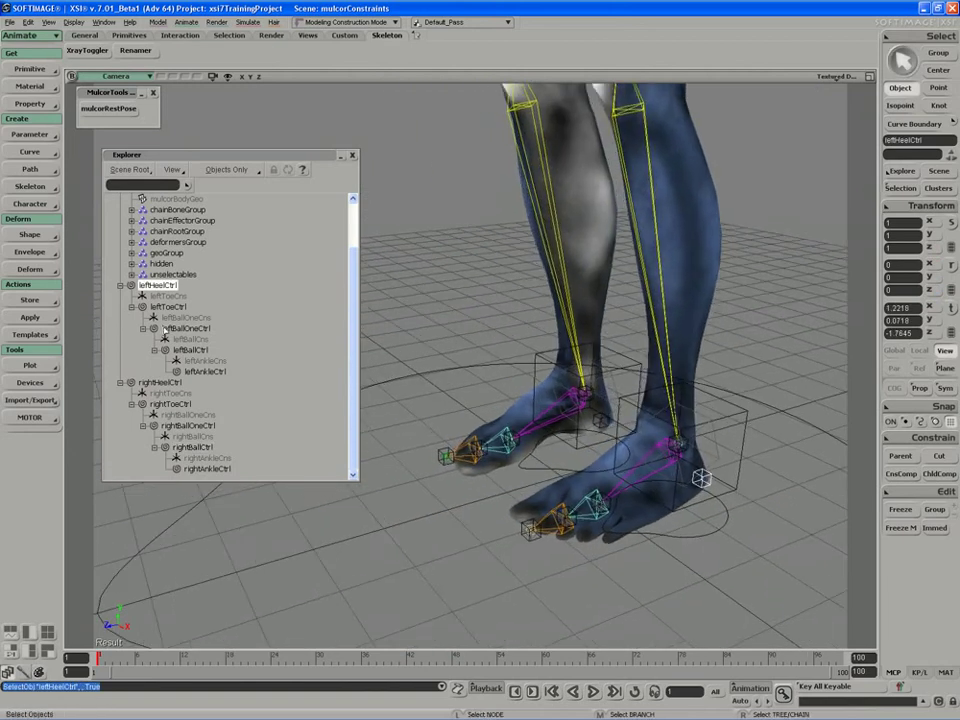
click(158, 383)
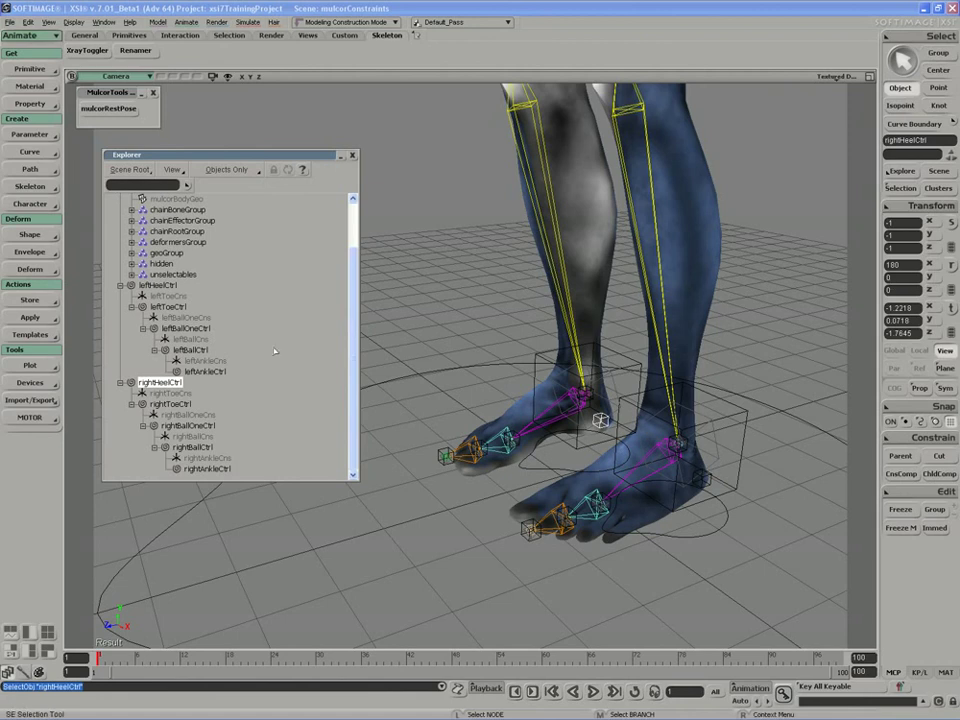
Cut rightToeCns and rightToeCtrl from their parent rightHeelCtrl
click(166, 394)
ctrl+click(166, 404)
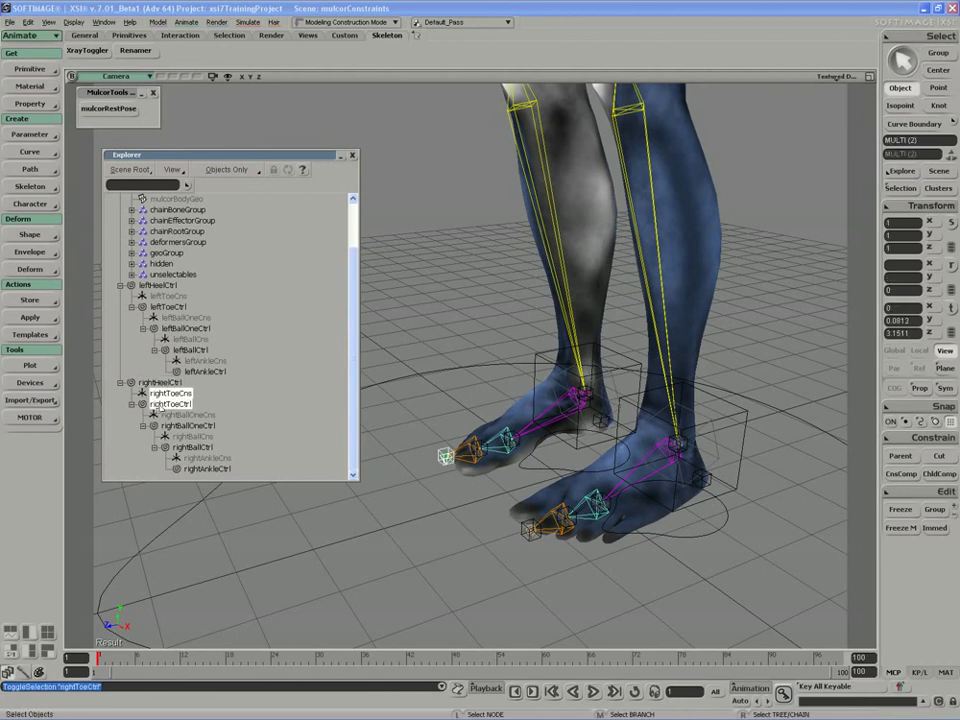
click(939, 456)
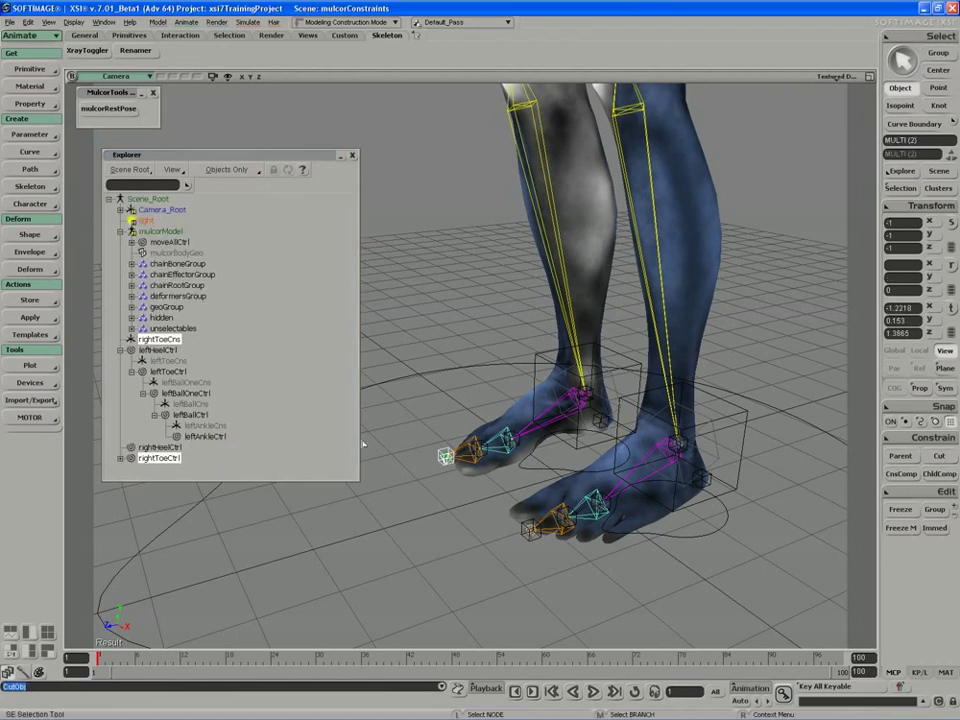
Freeze the scaling and rotation of rightHeelCtrl
click(155, 447)
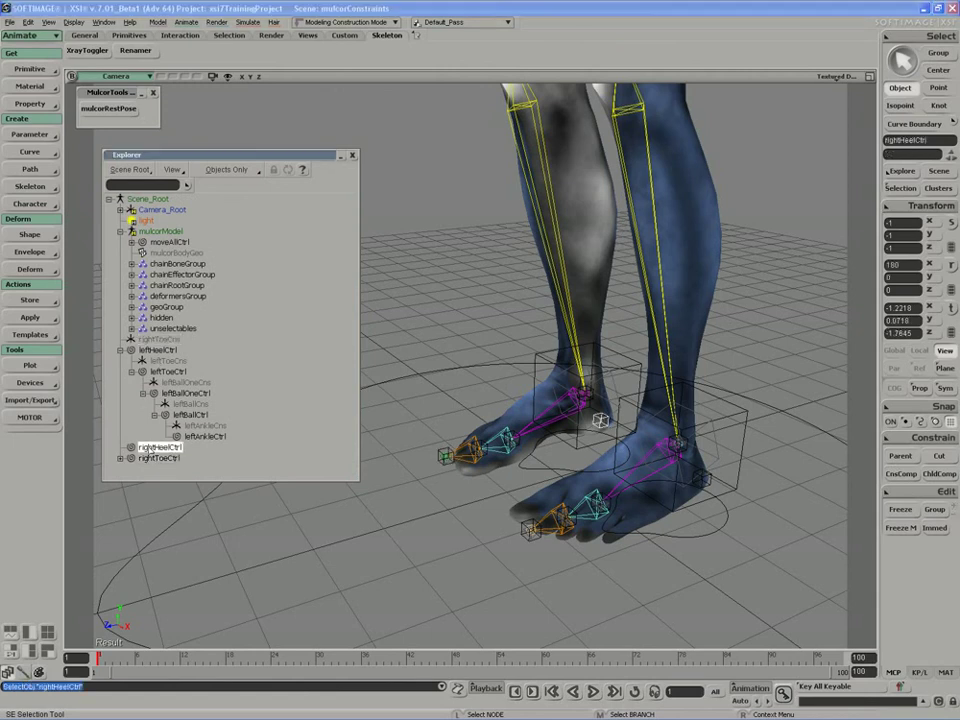
click(905, 205)
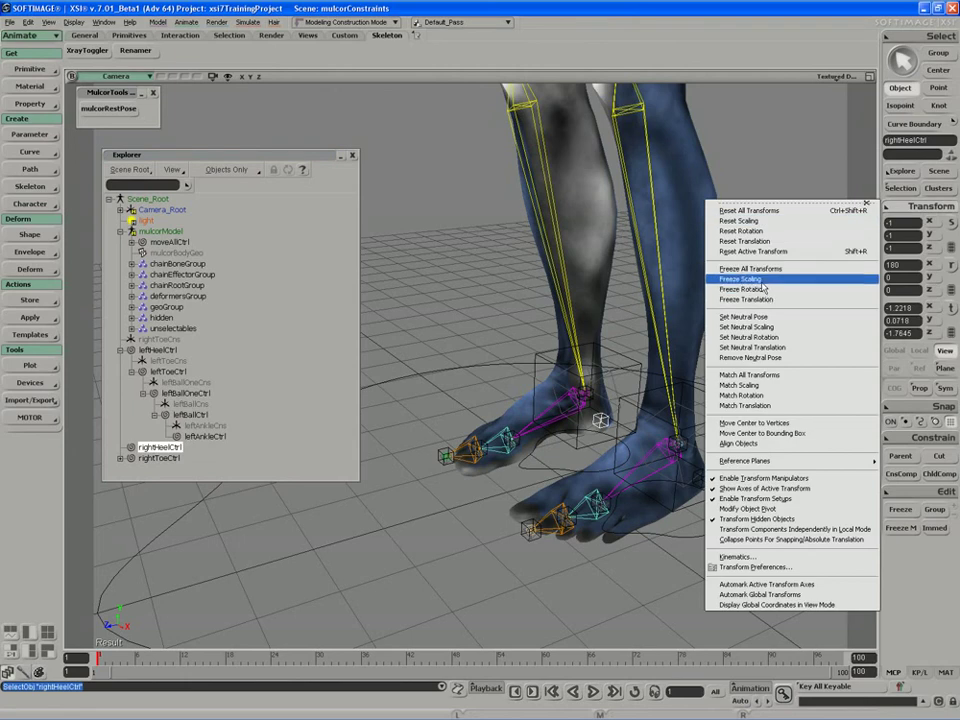
click(760, 220)
click(910, 208)
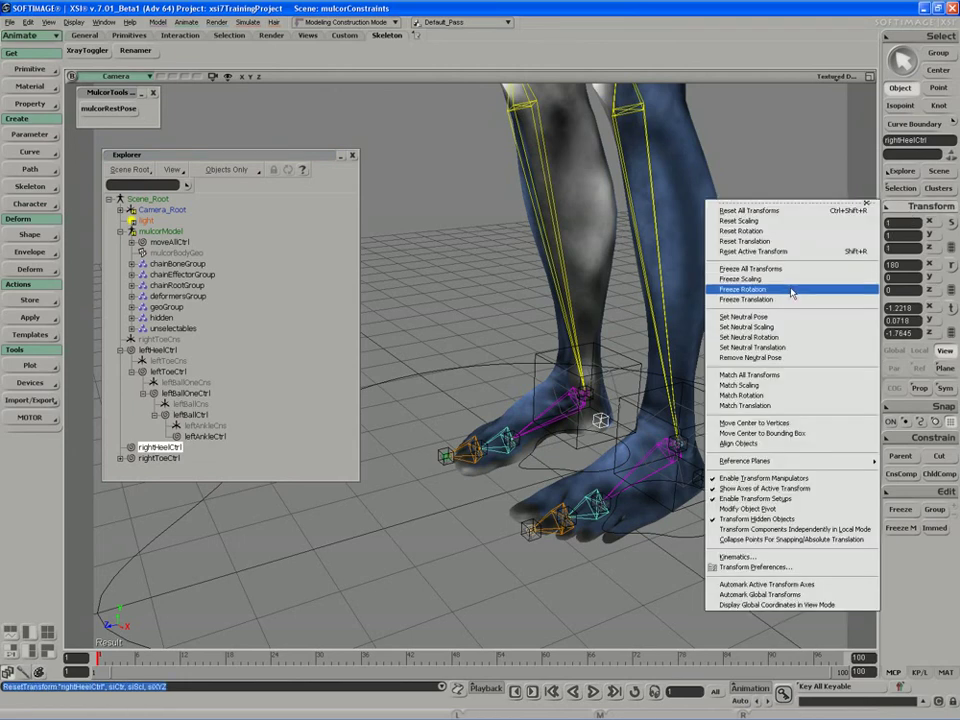
click(793, 289)
Parent rightToeCtrl, with its child controls, back under rightHeelCtrl
key(s)
drag(504, 341, 534, 341)
middle_drag(534, 341, 504, 349)
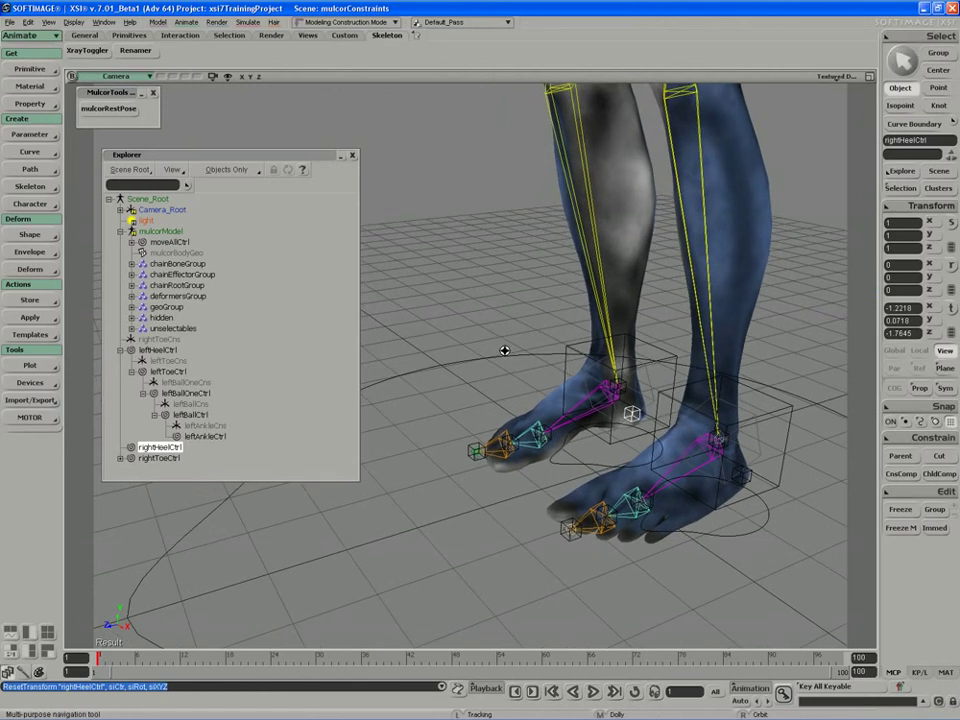
click(550, 437)
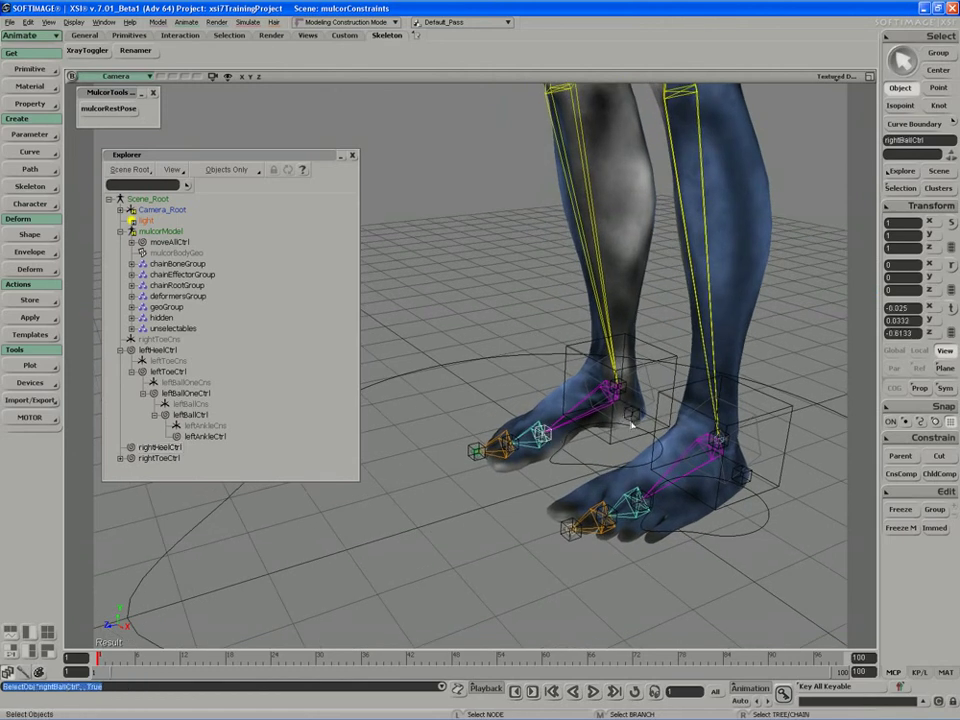
click(630, 417)
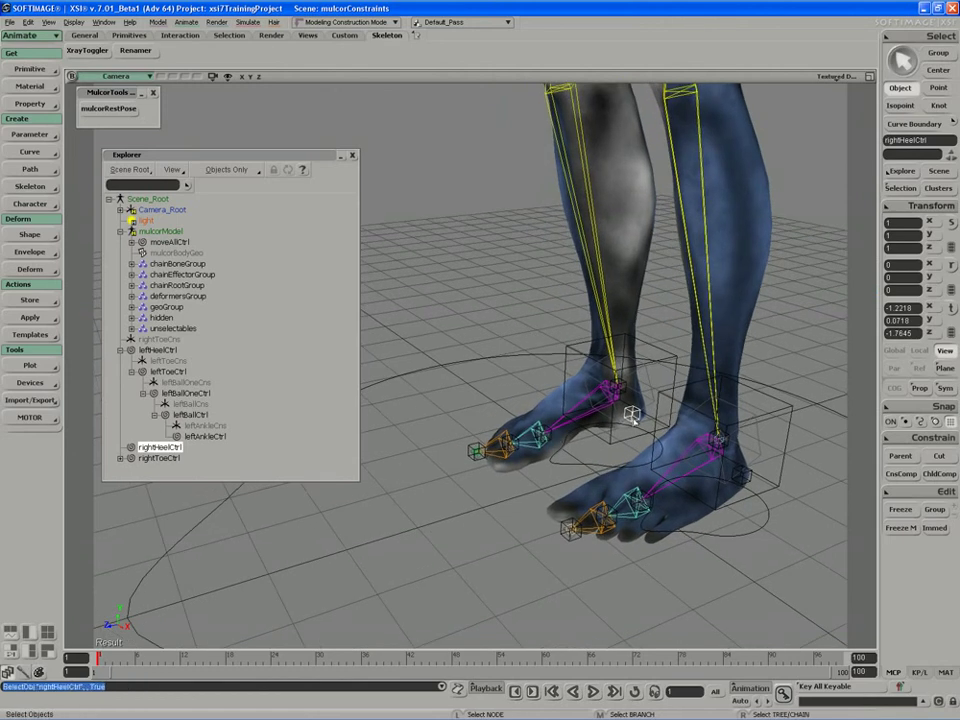
drag(147, 459, 135, 449)
click(131, 448)
click(121, 447)
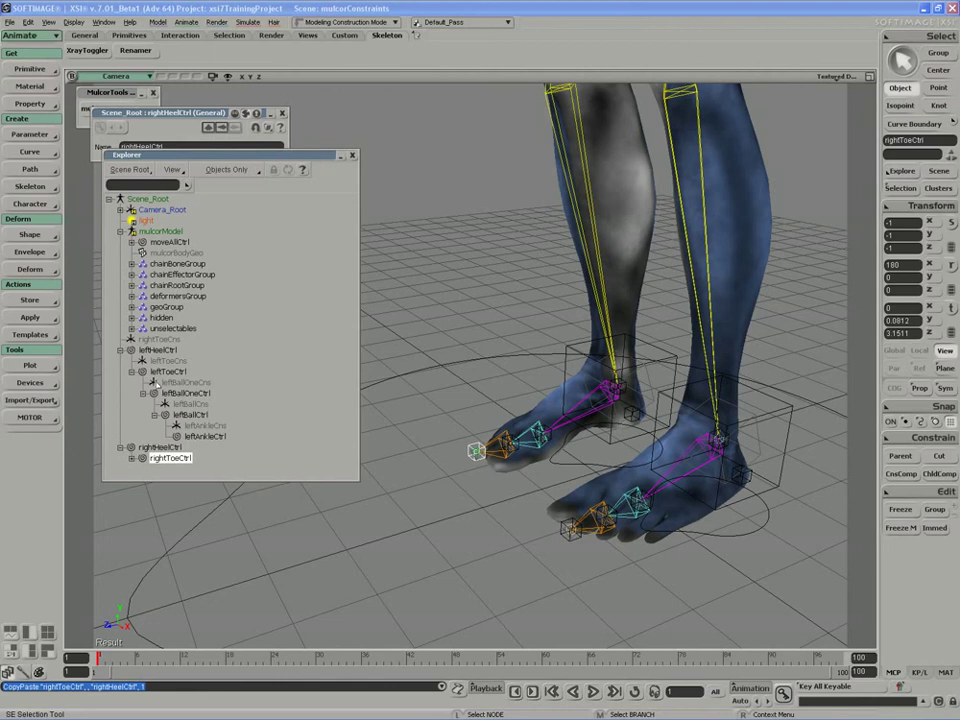
drag(159, 339, 160, 463)
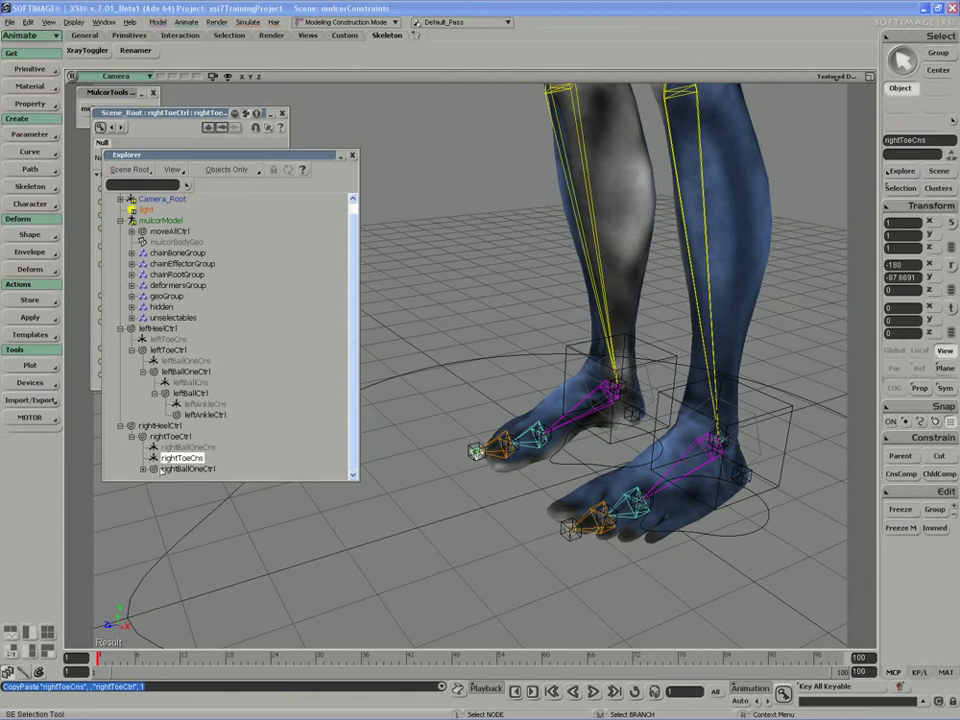
key(ctrl+z)
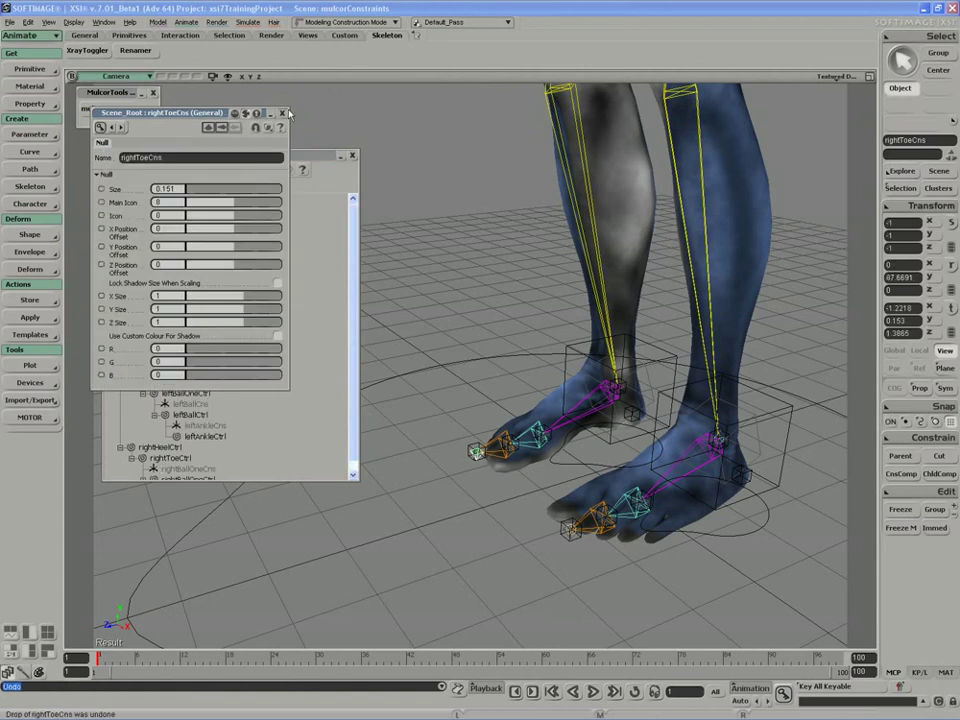
click(283, 113)
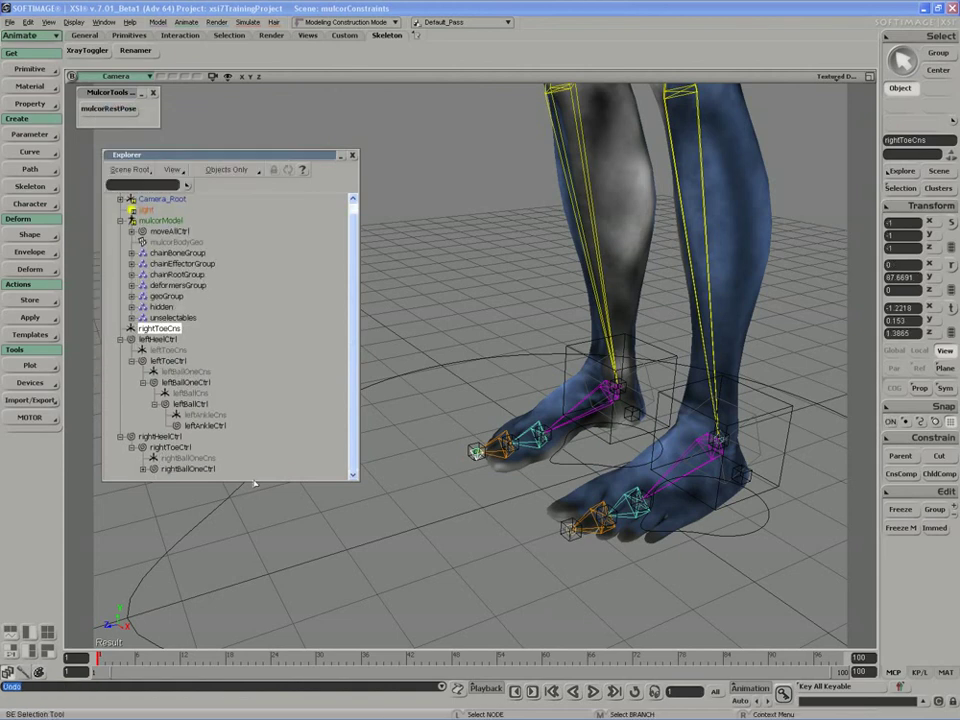
Expand the right foot hierarchy and check the scale and rotation values of each control from rightHeelCtrl down to rightAnkleCtrl
drag(247, 481, 247, 567)
click(160, 447)
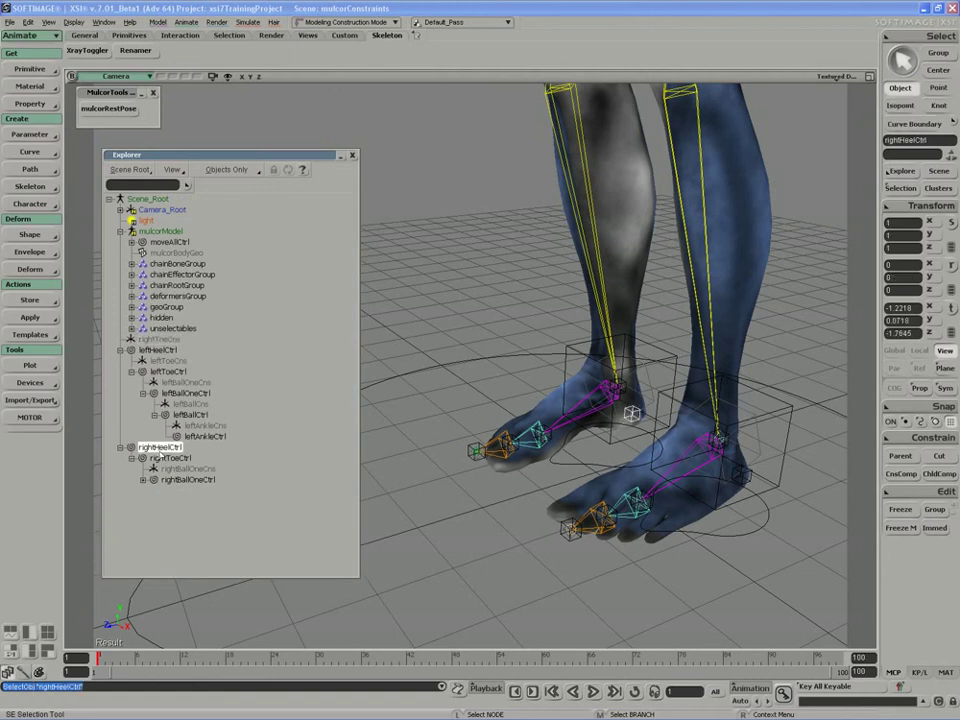
click(168, 458)
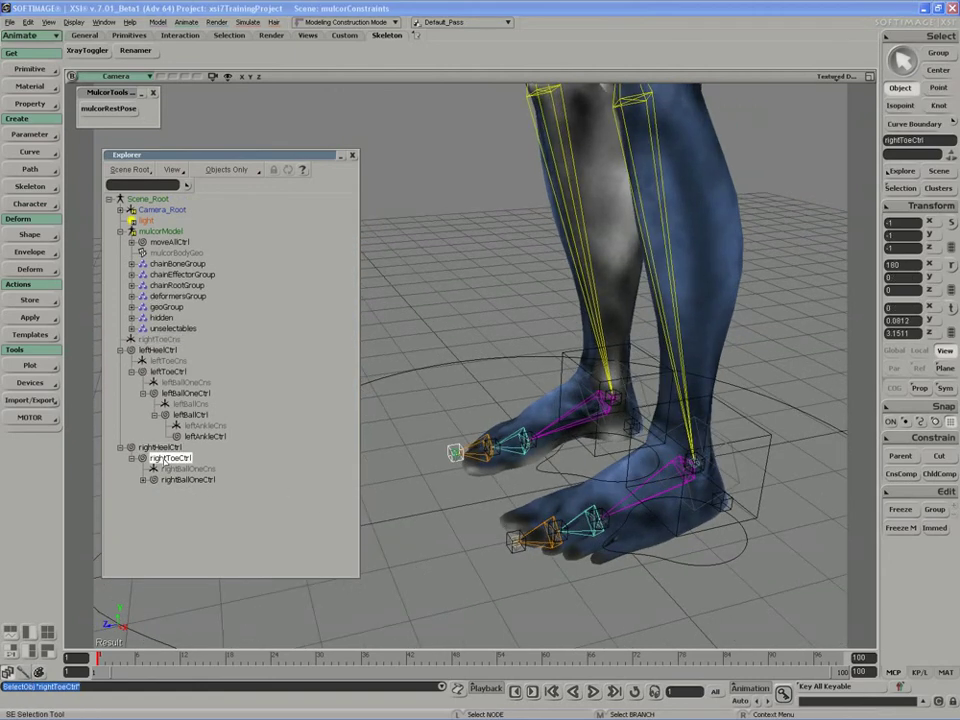
click(185, 479)
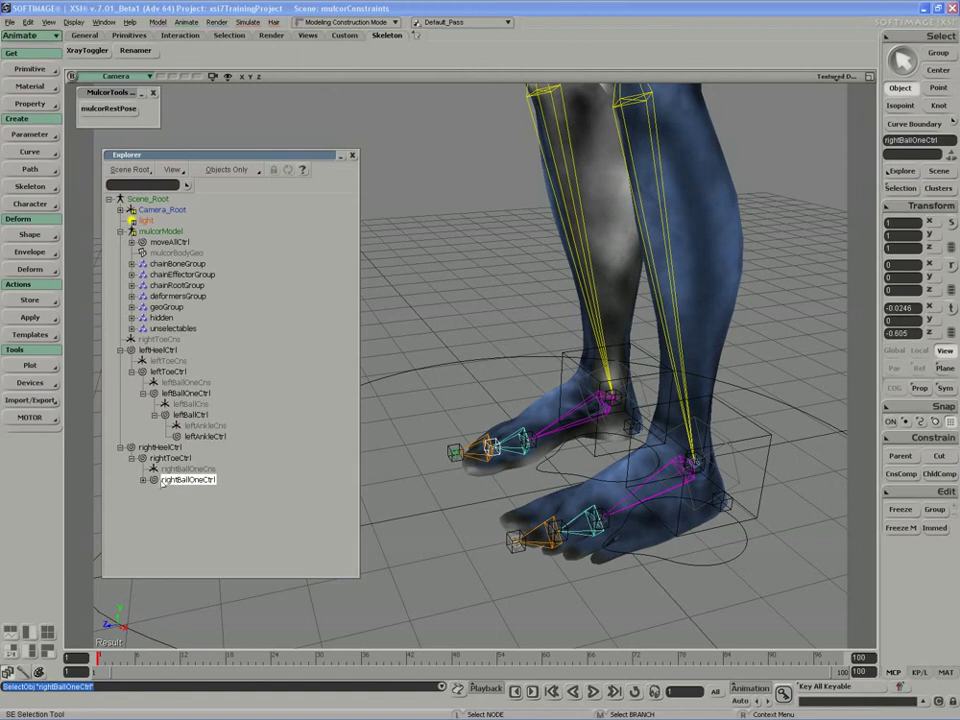
click(143, 480)
click(192, 501)
click(154, 501)
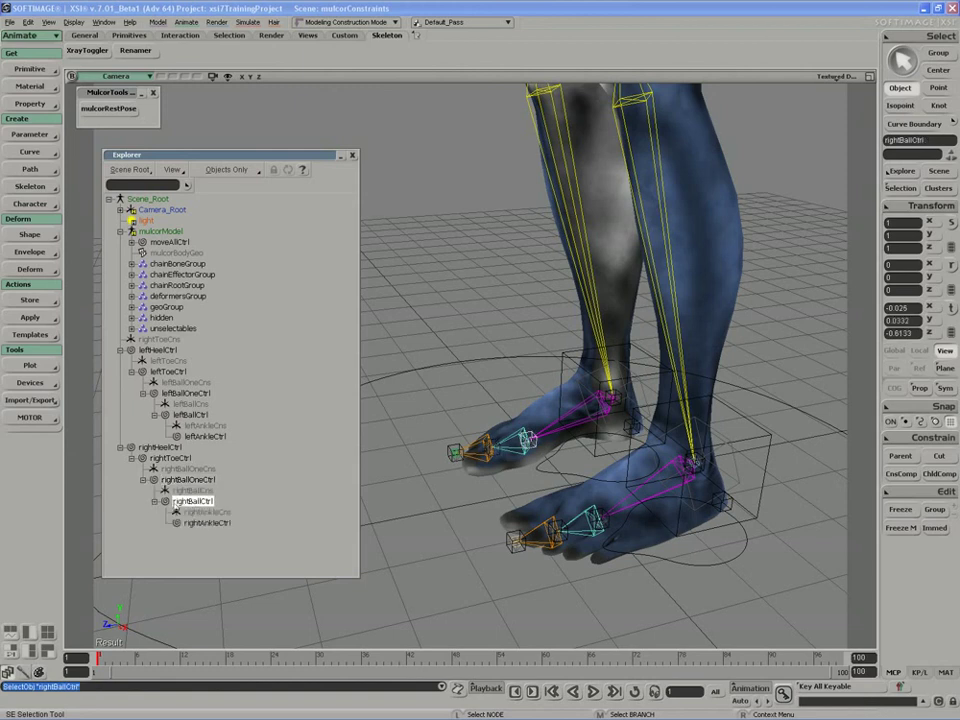
click(200, 523)
click(154, 447)
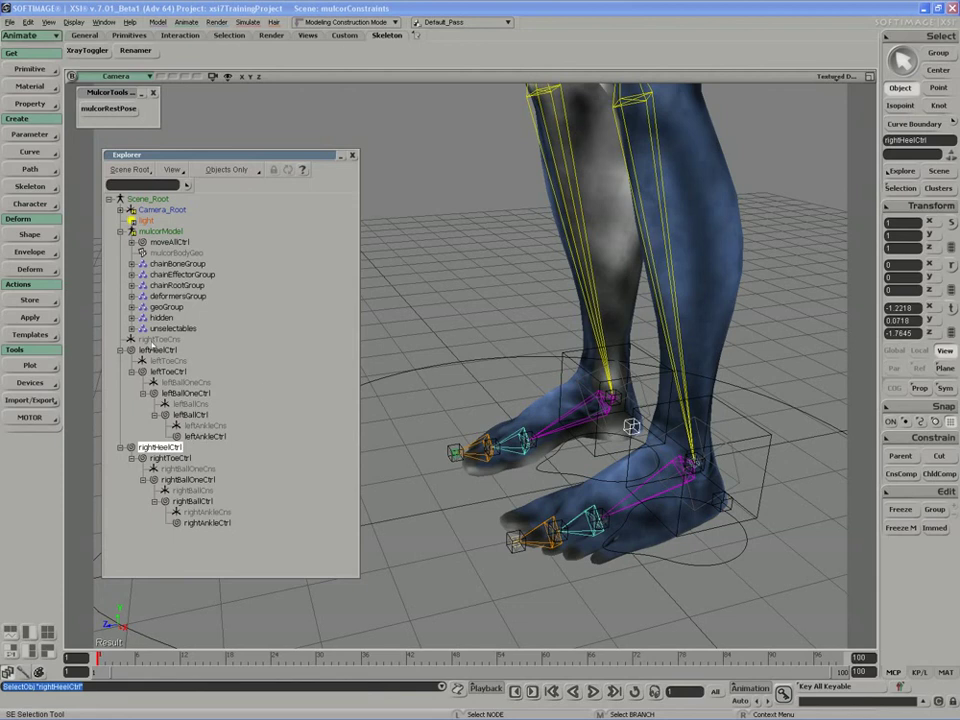
Parent rightToeCns back under rightHeelCtrl to match the left foot hierarchy
drag(158, 339, 165, 447)
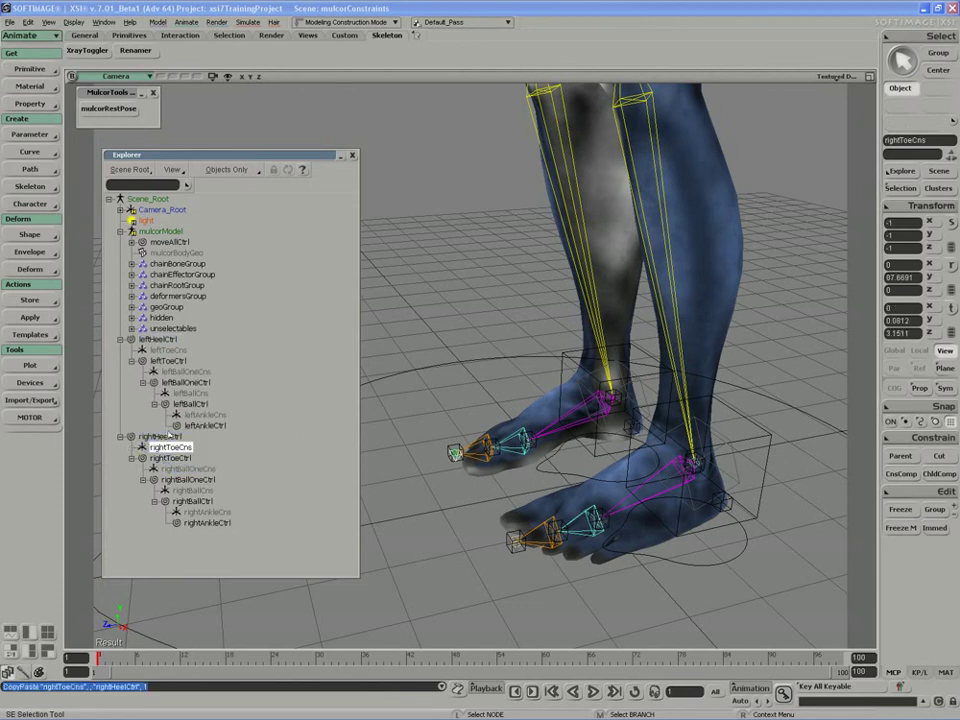
key(s)
right_drag(566, 414, 596, 396)
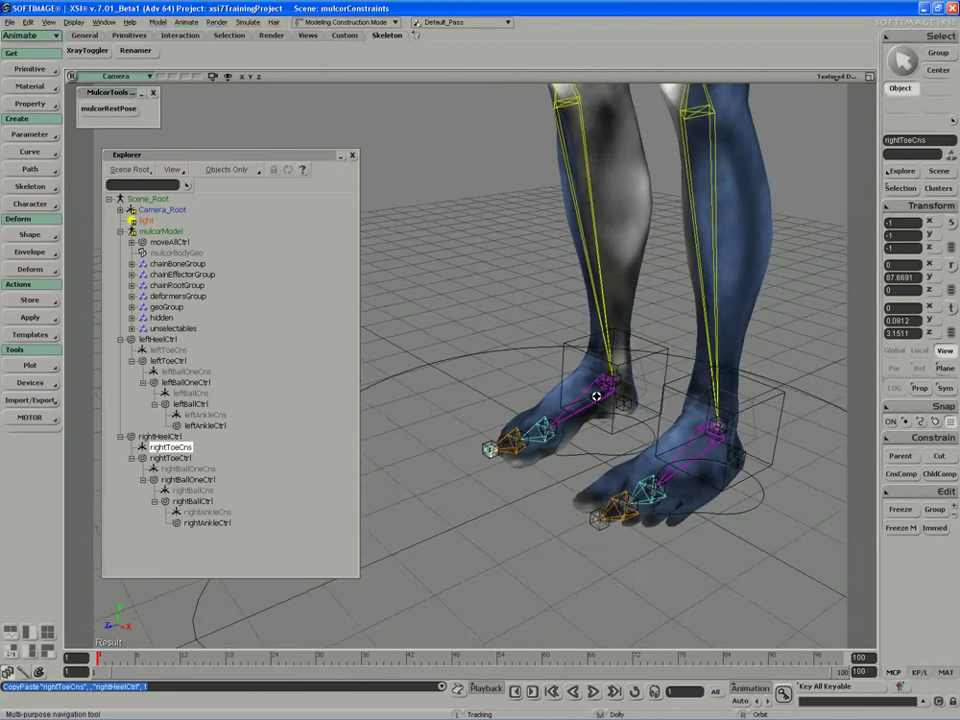
drag(596, 396, 549, 403)
right_drag(549, 403, 542, 407)
drag(542, 407, 525, 424)
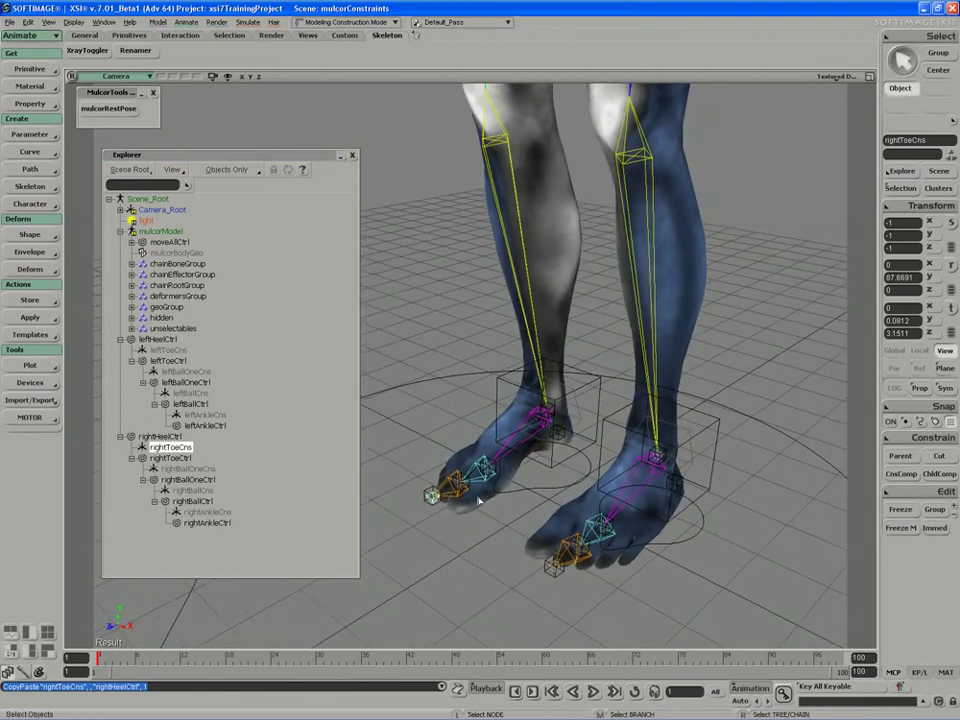
key(s)
right_drag(485, 460, 490, 438)
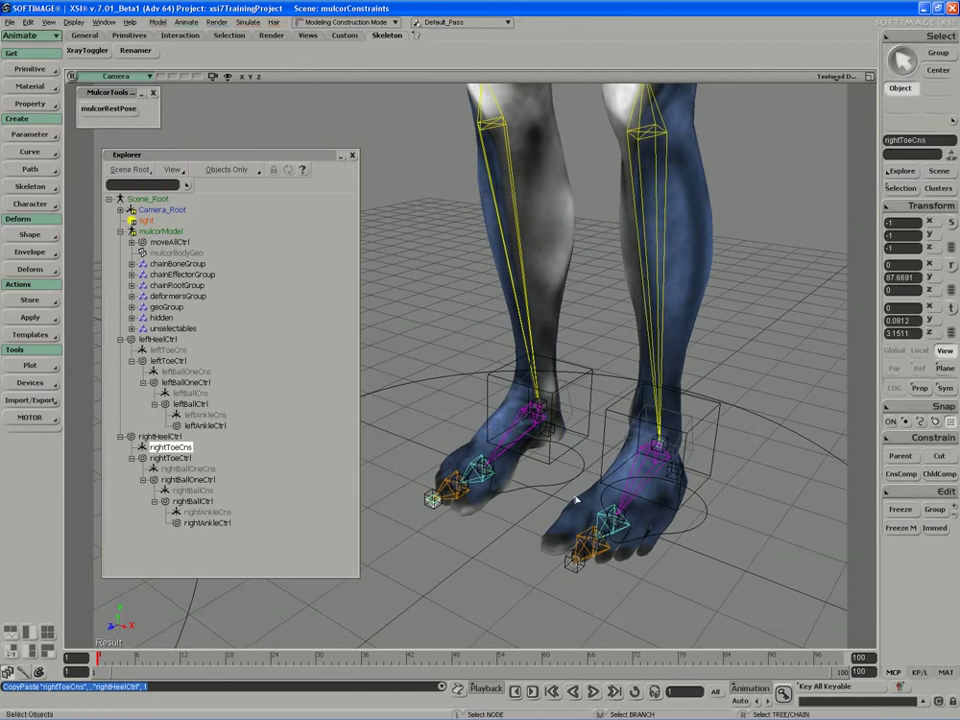